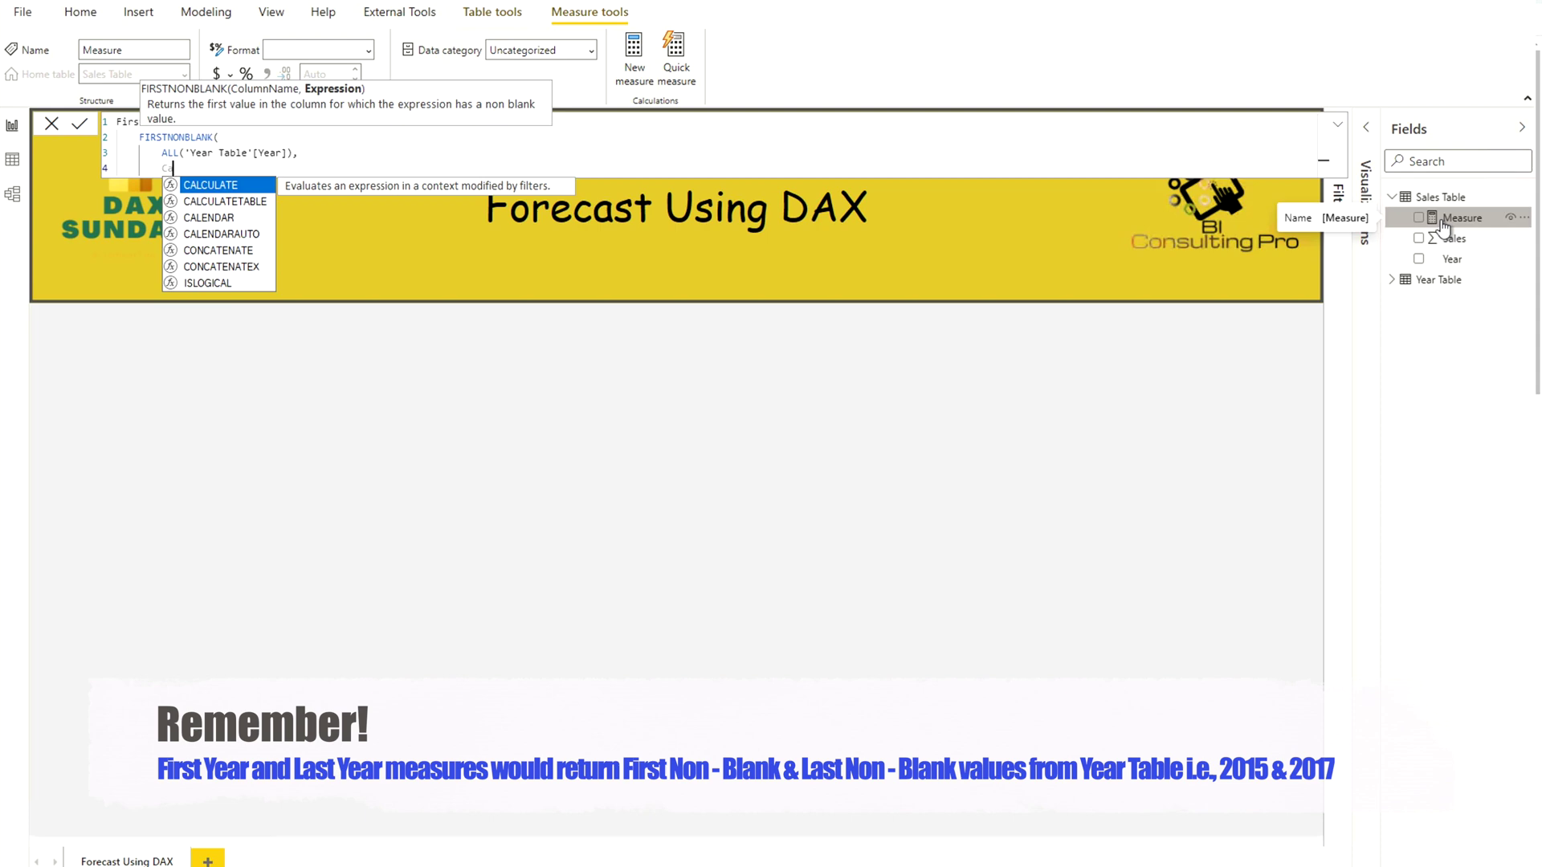
# Step: Complete the First Year measure with CALCULATE(SUM('Sales Table'[Sales])) as the FIRSTNONBLANK expression and commit it
pyautogui.press('Tab')
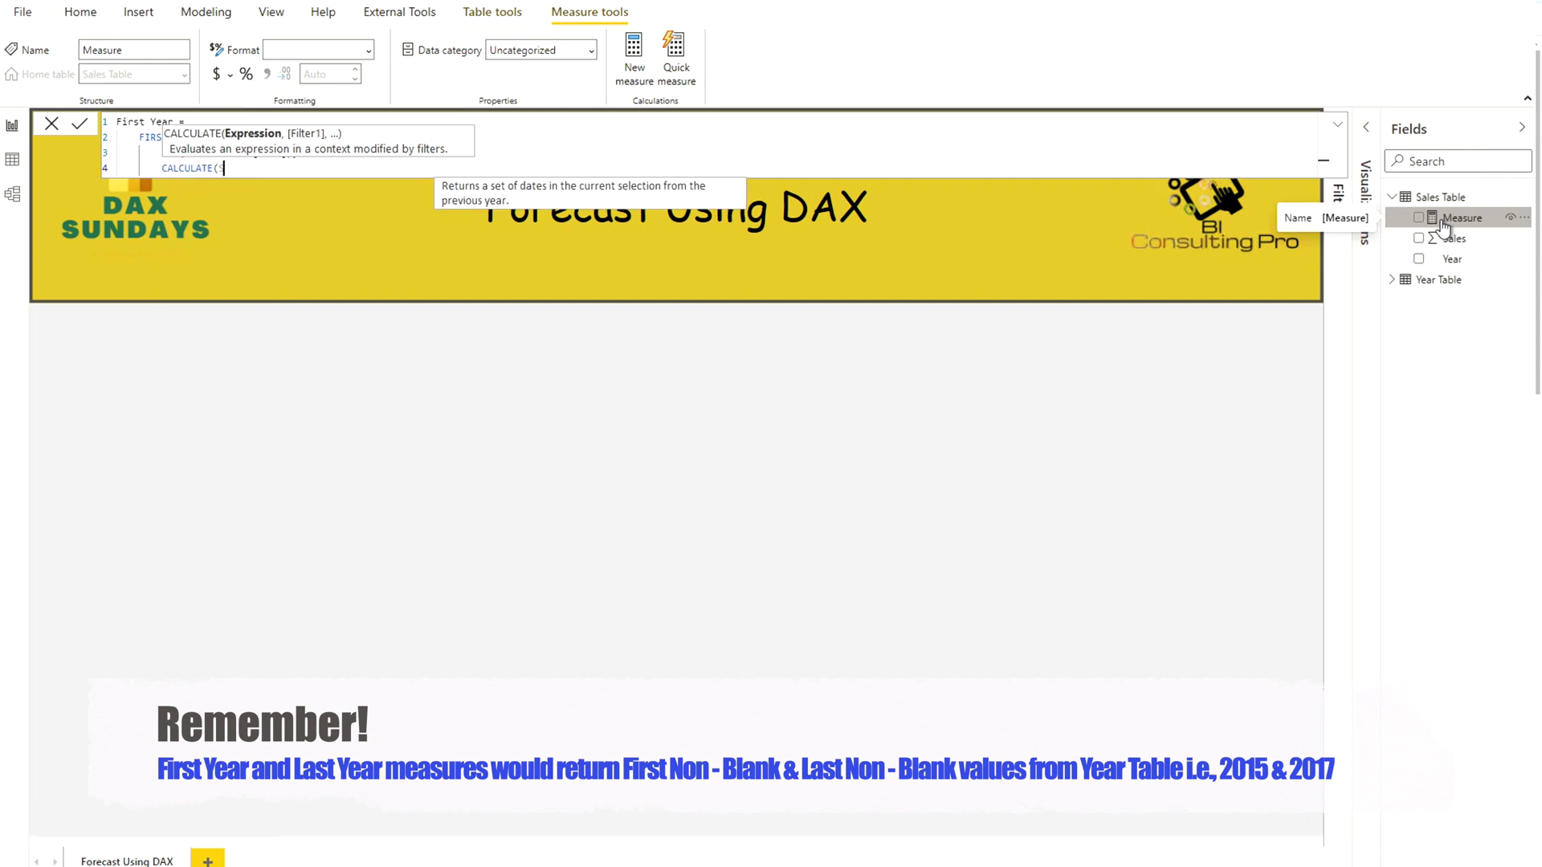
pyautogui.write('s')
pyautogui.press('Tab')
pyautogui.write('sales')
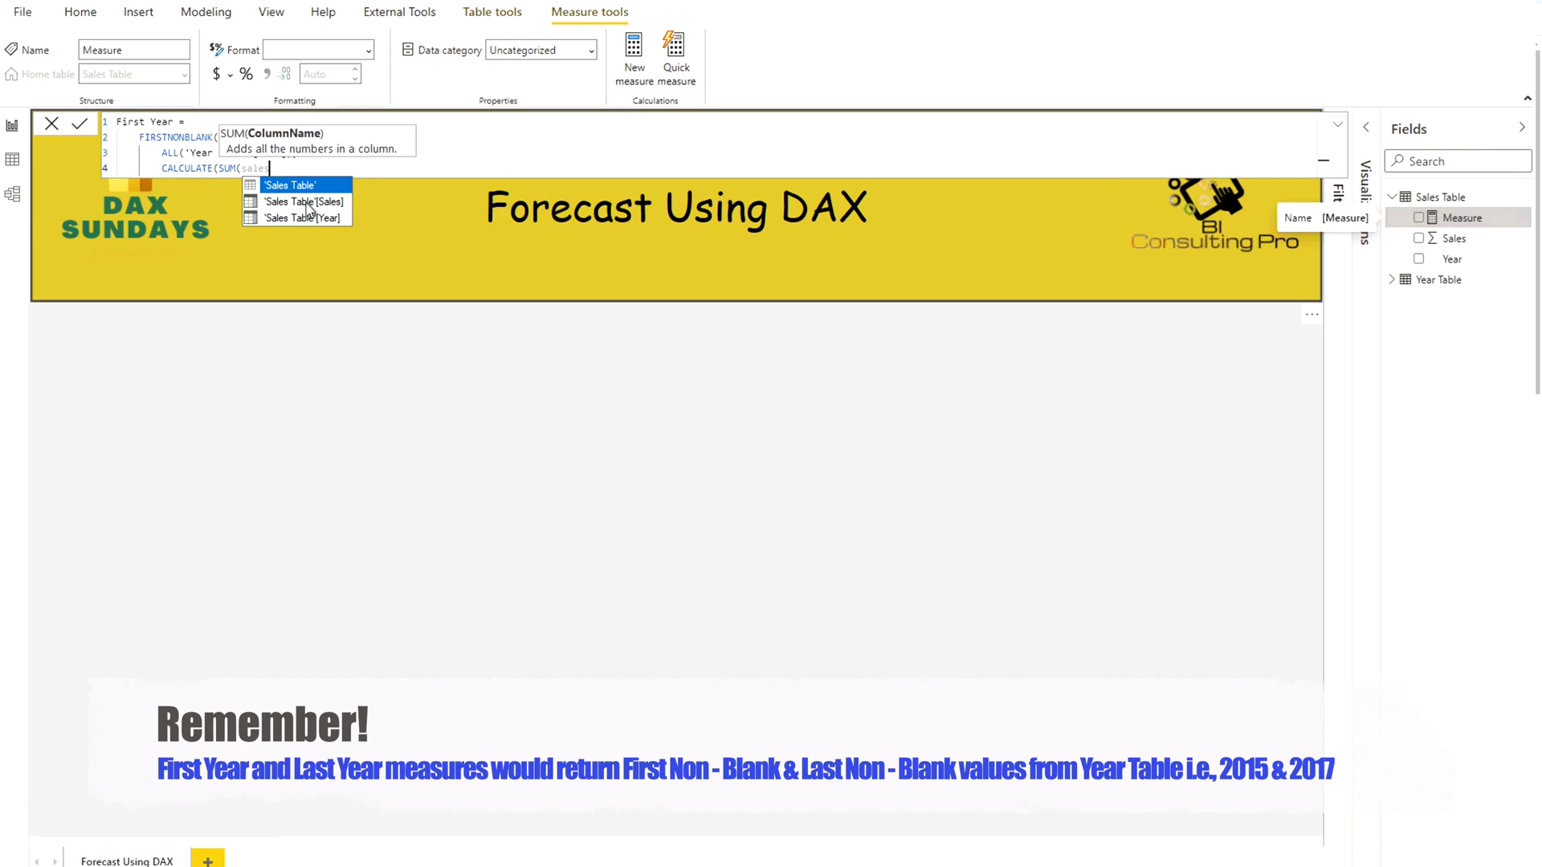
pyautogui.doubleClick(306, 202)
pyautogui.write(')')
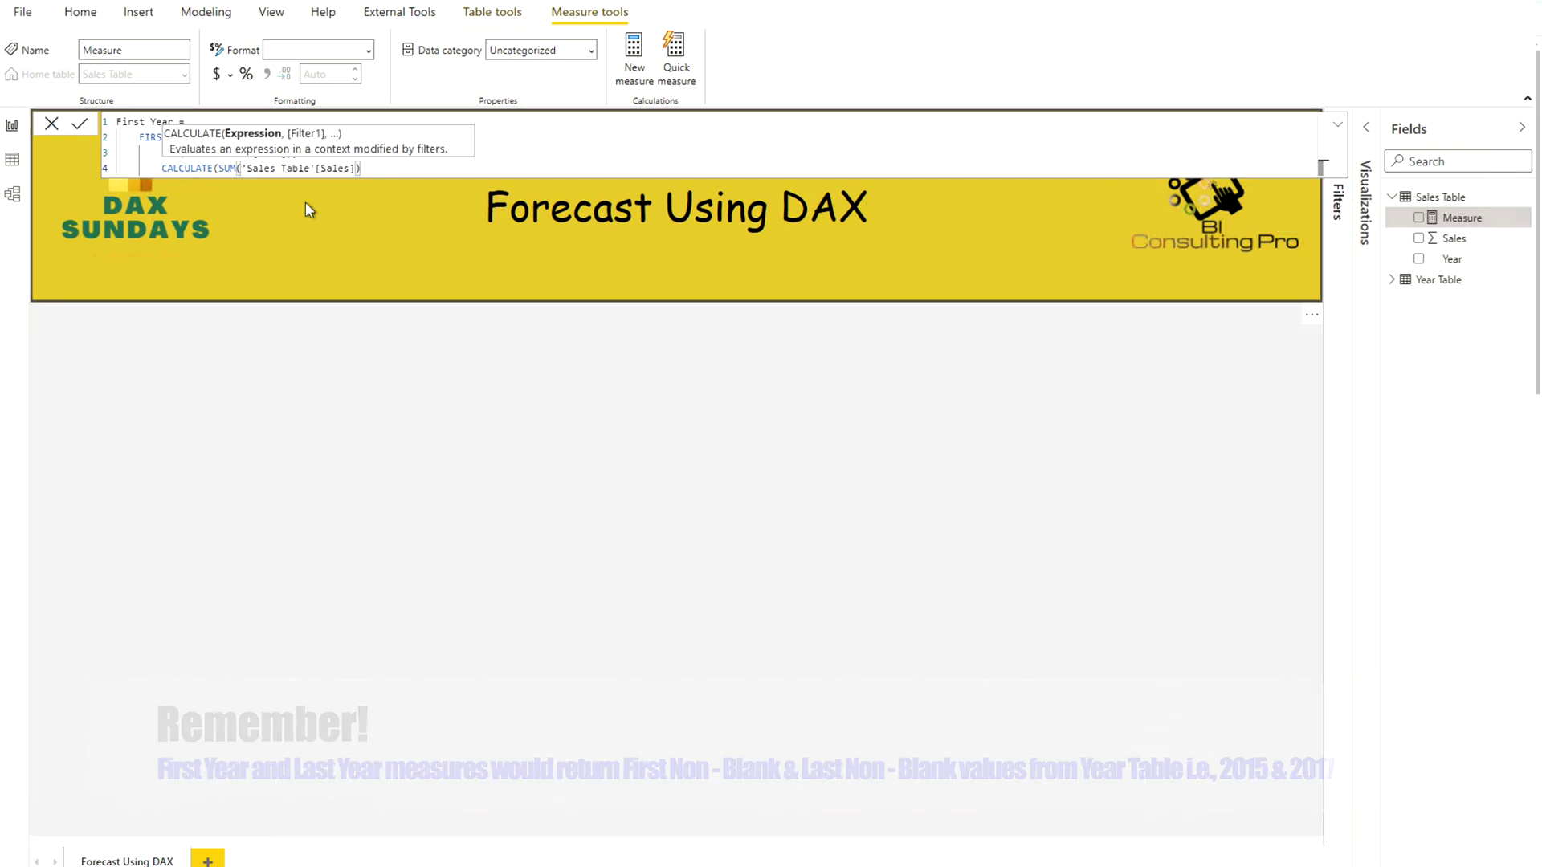
pyautogui.write(')')
pyautogui.hotkey('shift', 'Return')
pyautogui.write(')')
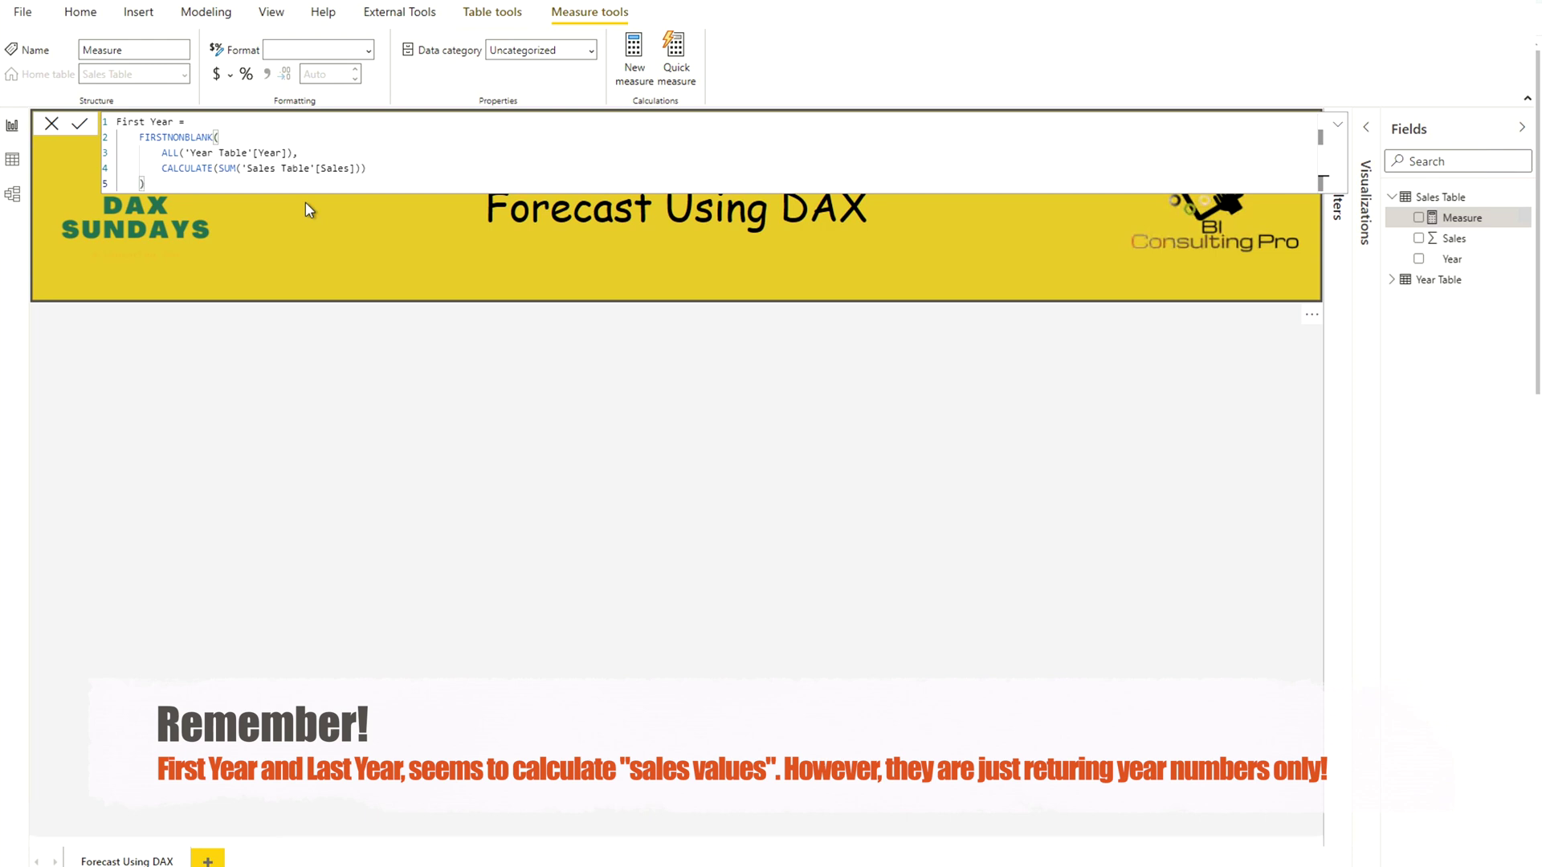
pyautogui.click(82, 126)
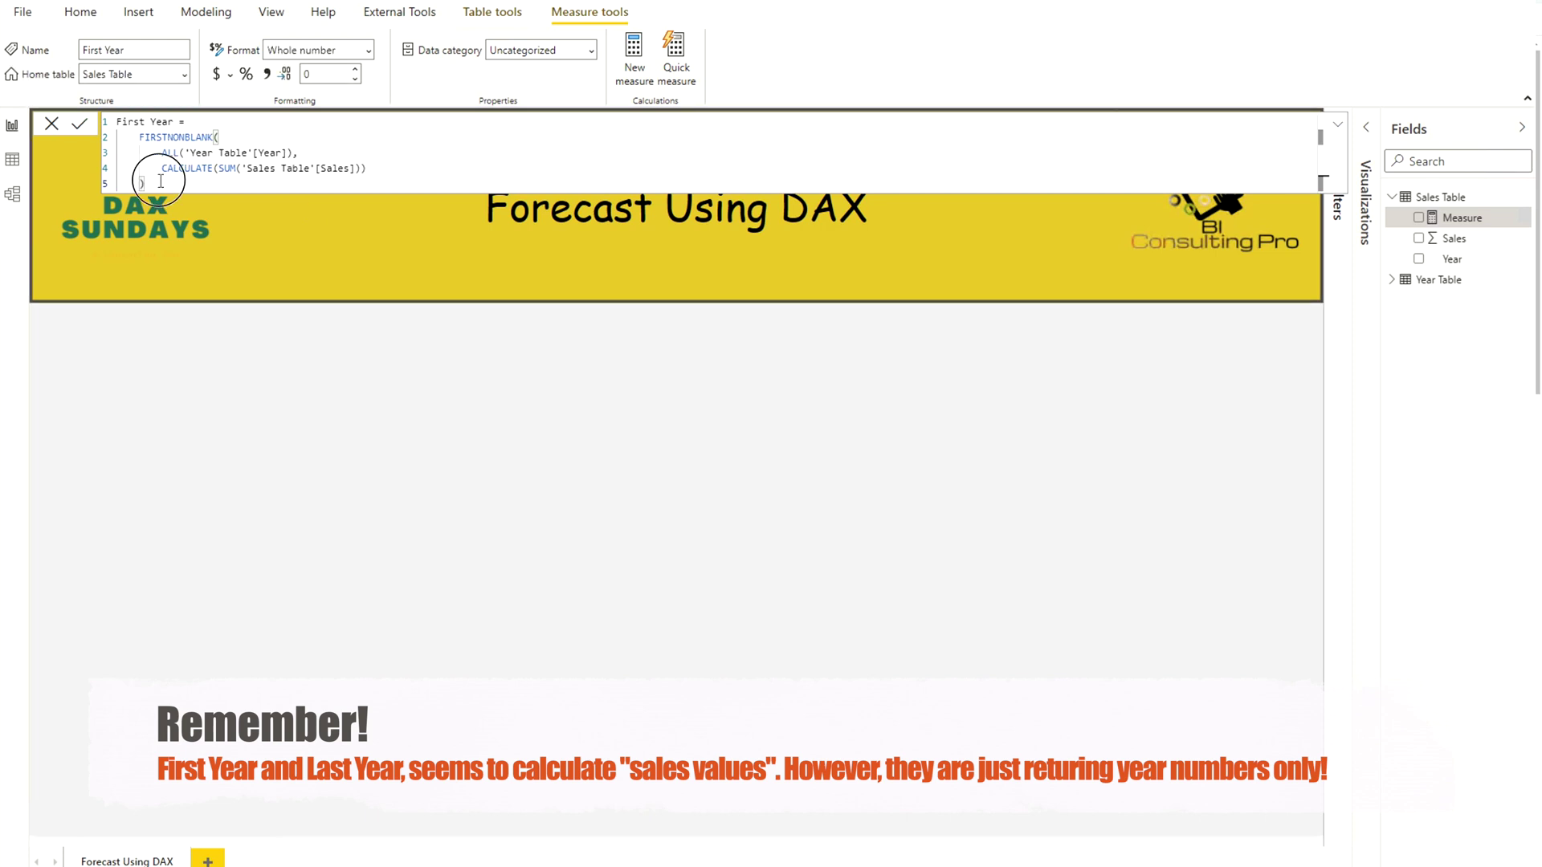
# Step: Copy the whole First Year formula into a new measure in Sales Table
pyautogui.hotkey('ctrl', 'a')
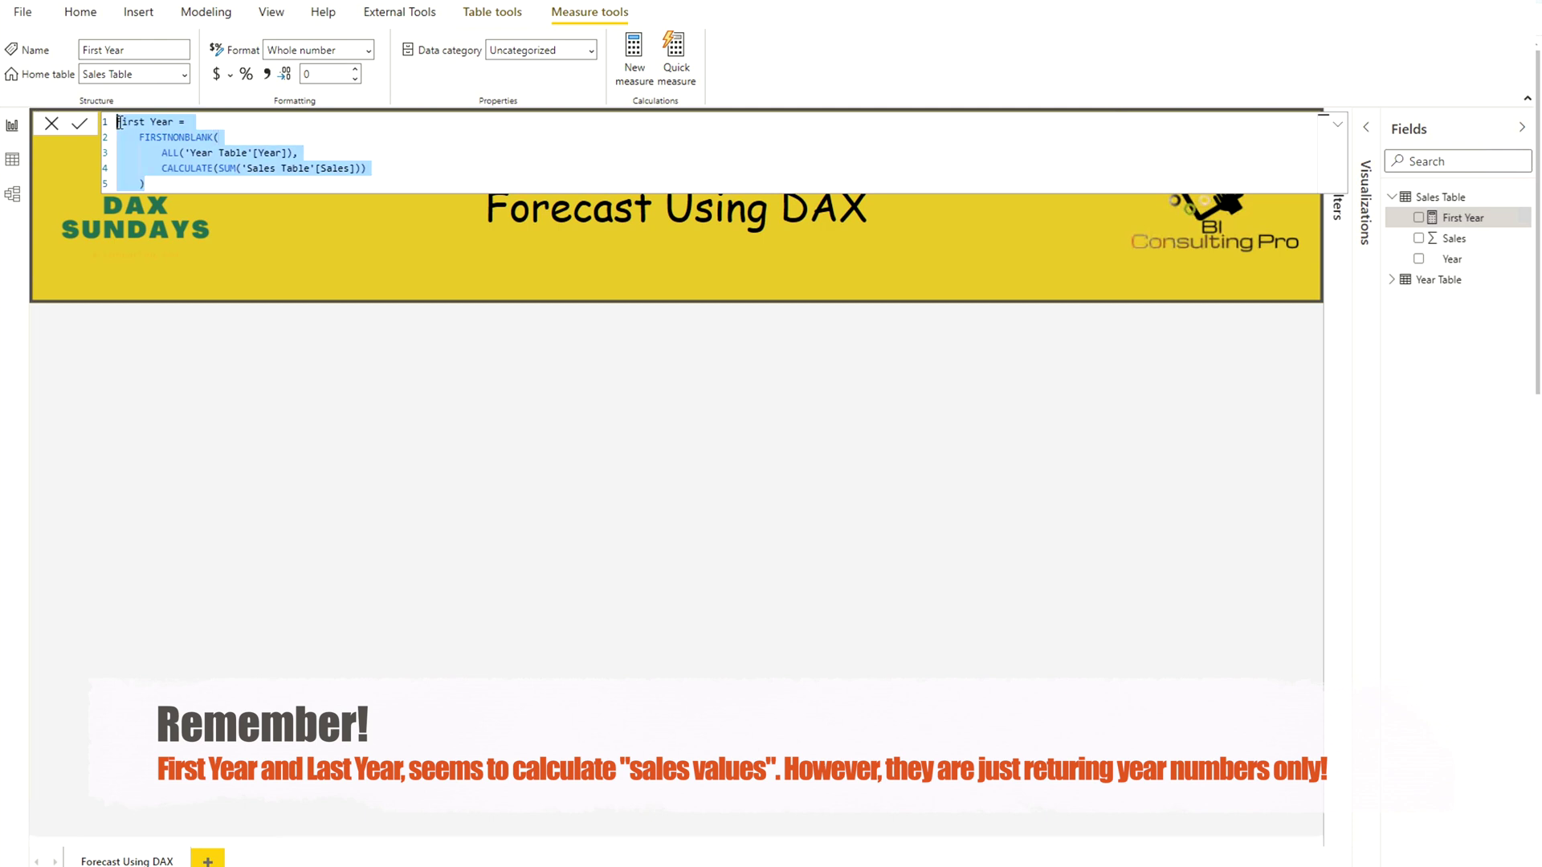
pyautogui.click(50, 125)
pyautogui.click(50, 126)
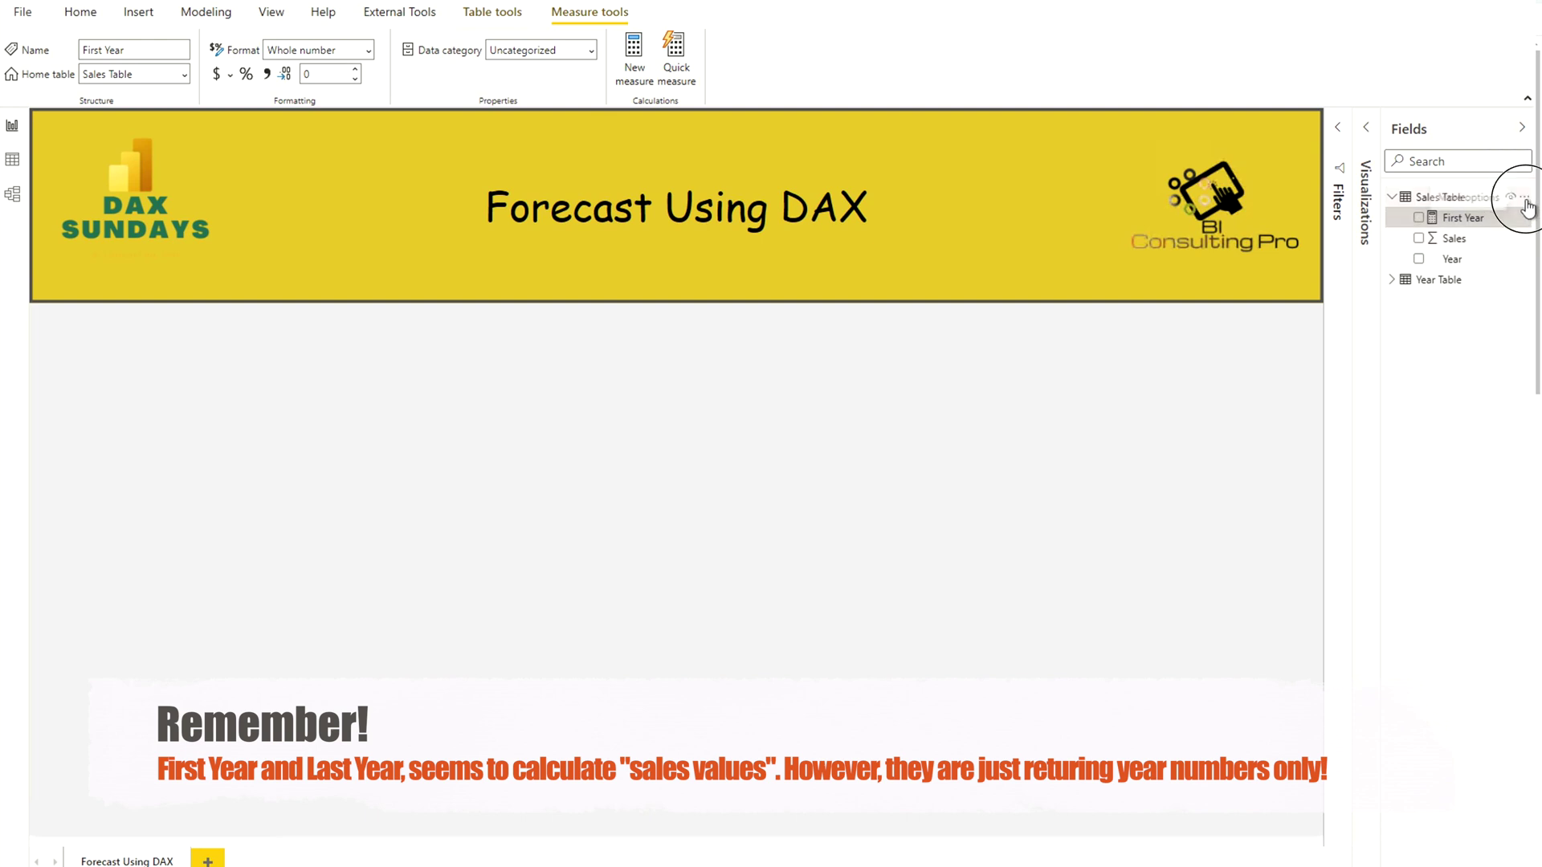
pyautogui.click(1525, 198)
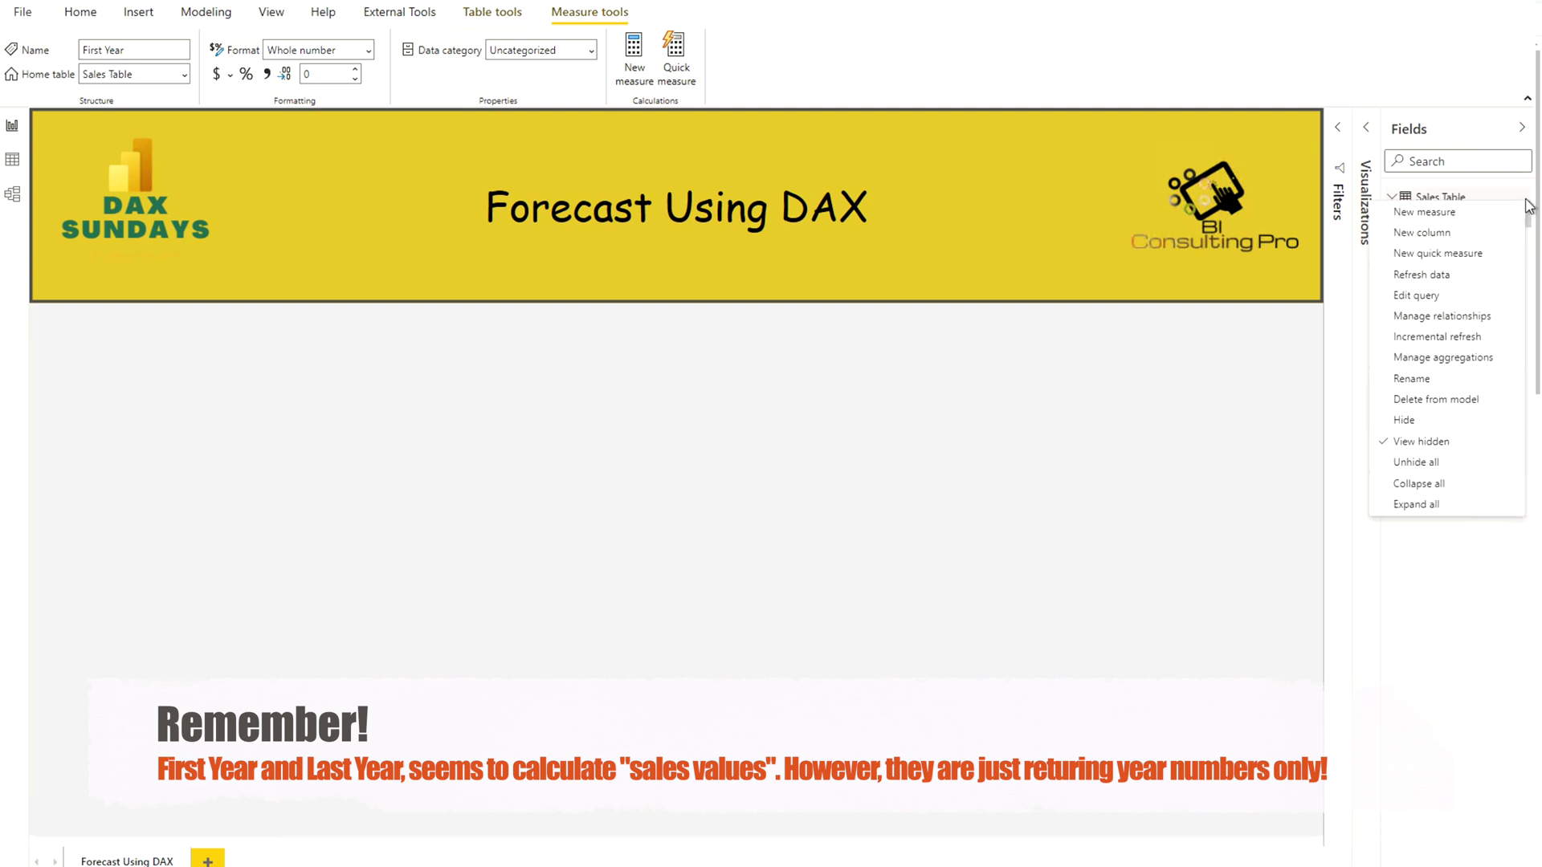
pyautogui.click(1444, 218)
pyautogui.write("First Year =     FIRSTNONBLANK(         ALL('Year Table'[Year]),         CALCULATE(SUM('Sales Table'[Sales]))     )")
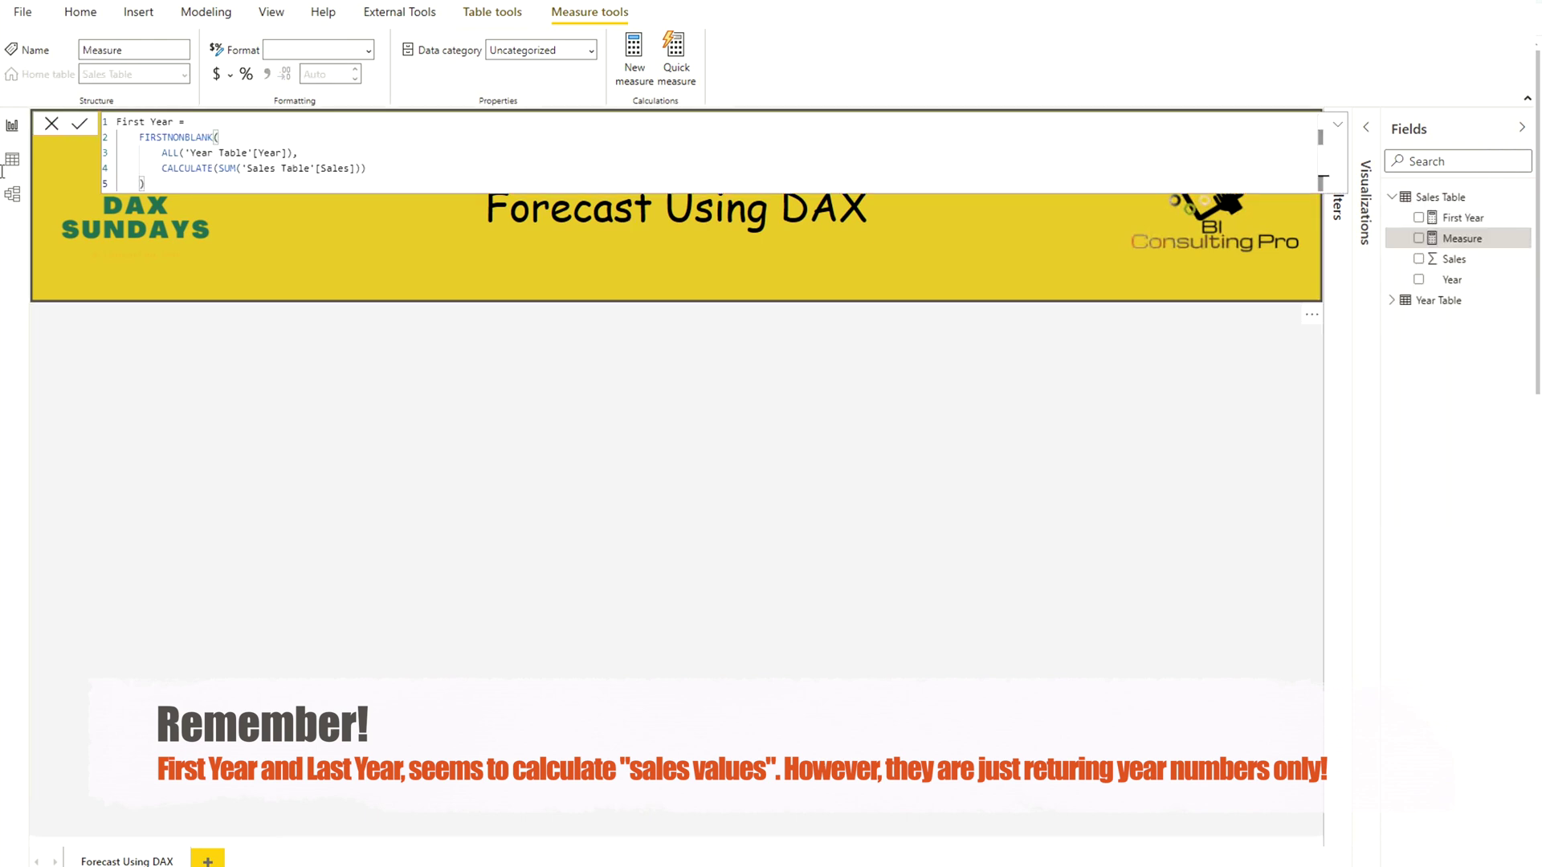
# Step: Replace FIRSTNONBLANK with LASTNONBLANK in the copied formula, rename the measure Last Year, and commit it
pyautogui.moveTo(140, 137); pyautogui.dragTo(215, 137)
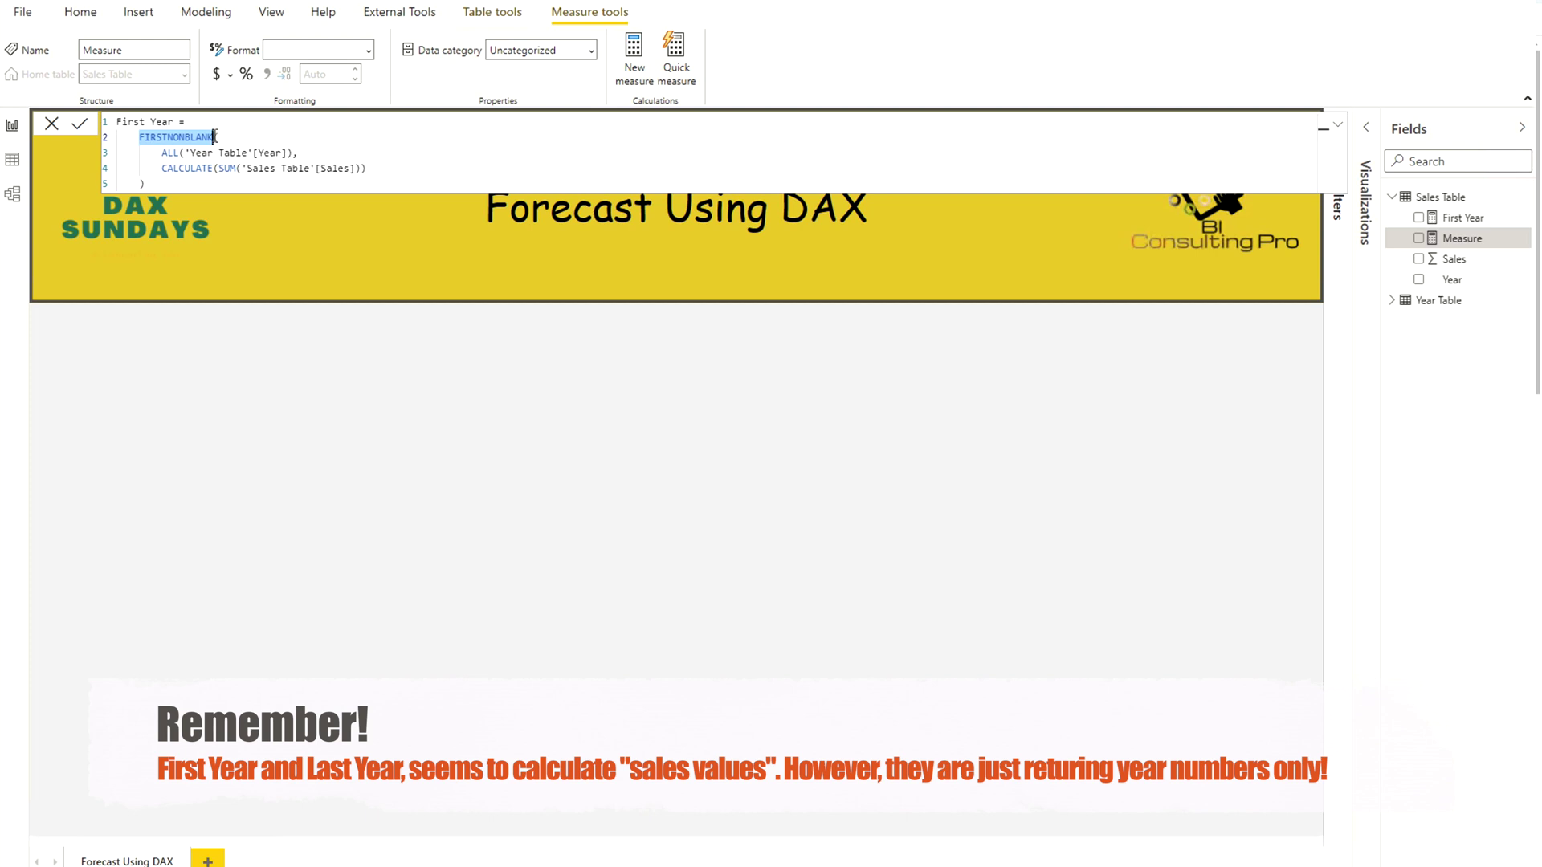
pyautogui.write('LAST')
pyautogui.click(226, 169)
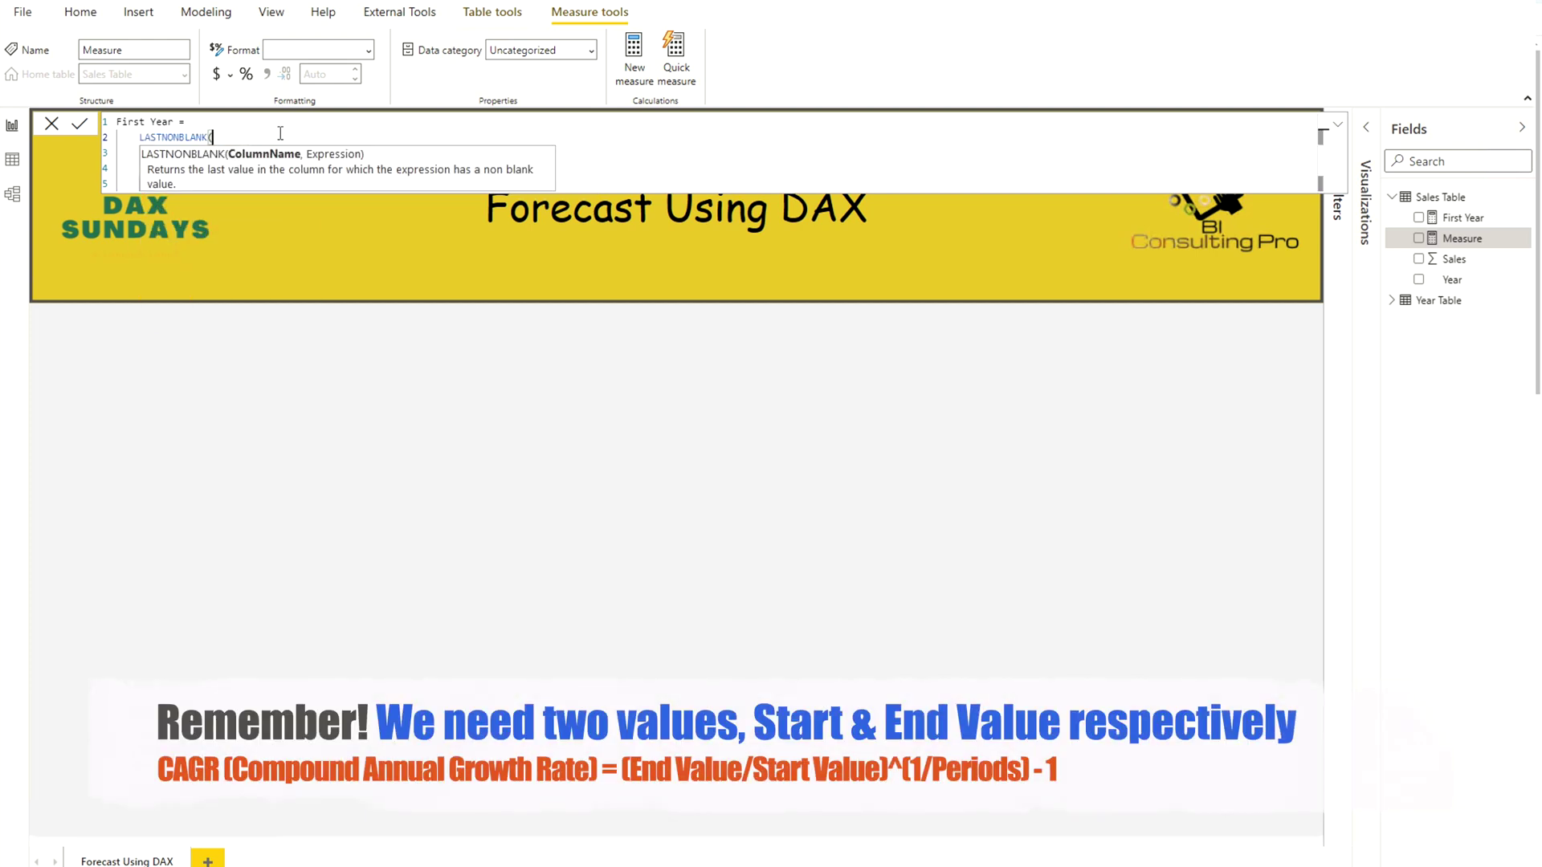
pyautogui.click(632, 147)
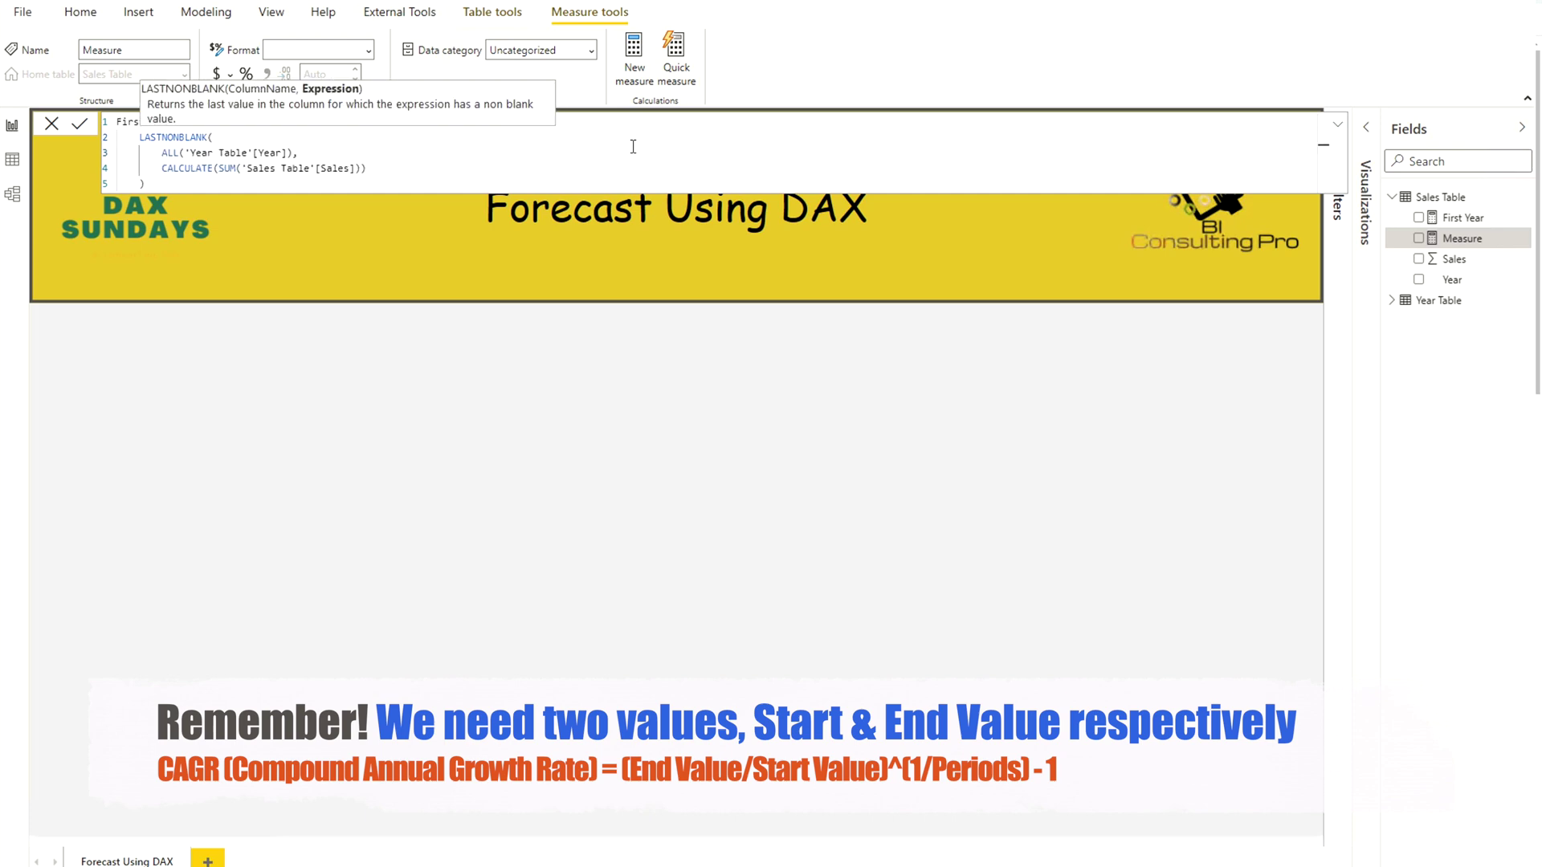
pyautogui.doubleClick(126, 121)
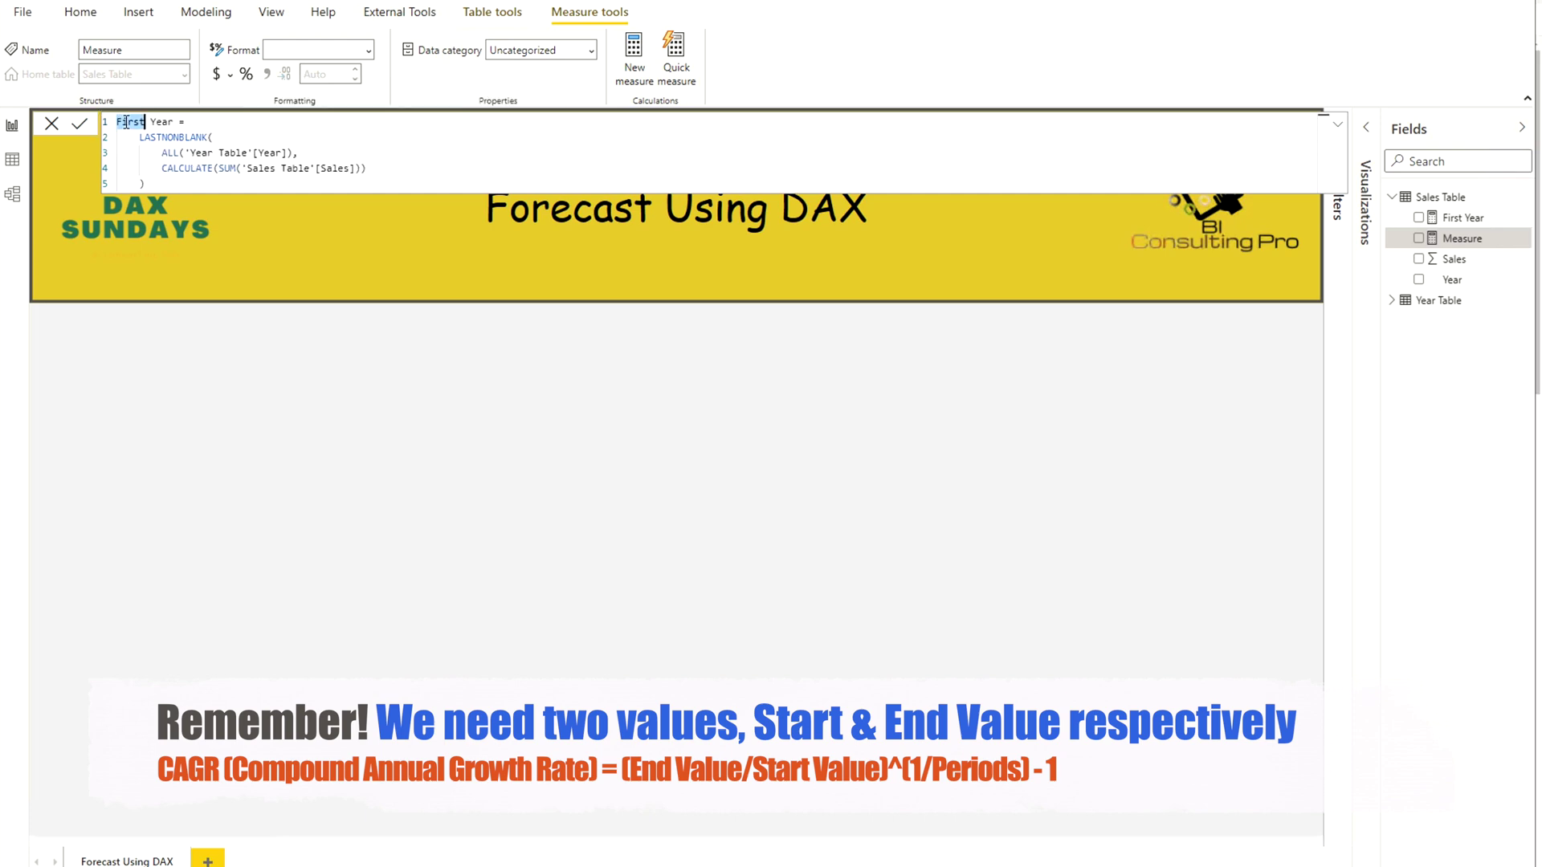
pyautogui.write('Last')
pyautogui.press('Return')
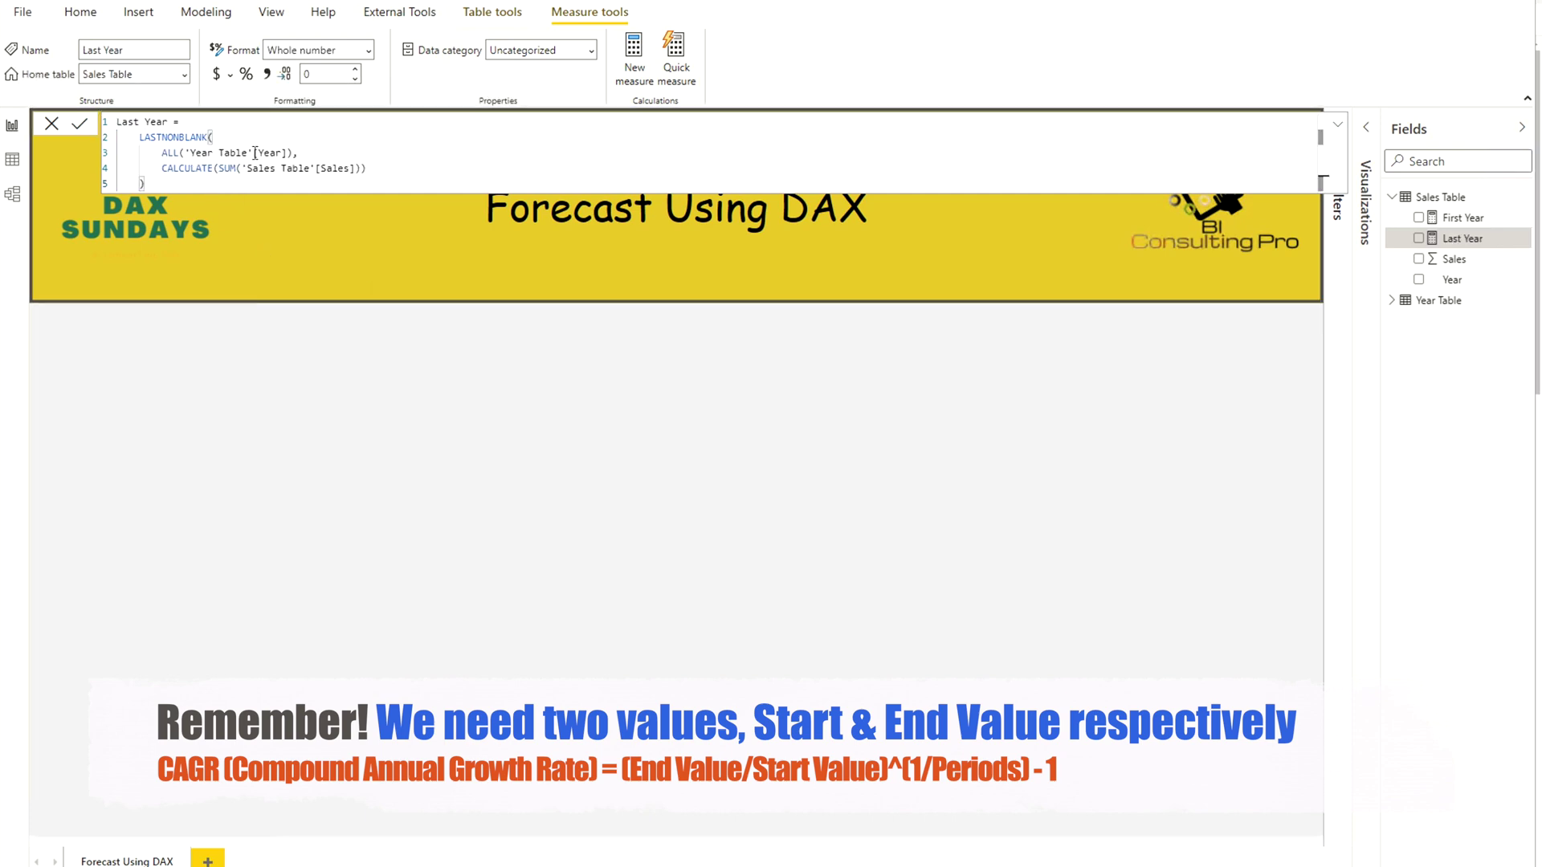
pyautogui.click(52, 124)
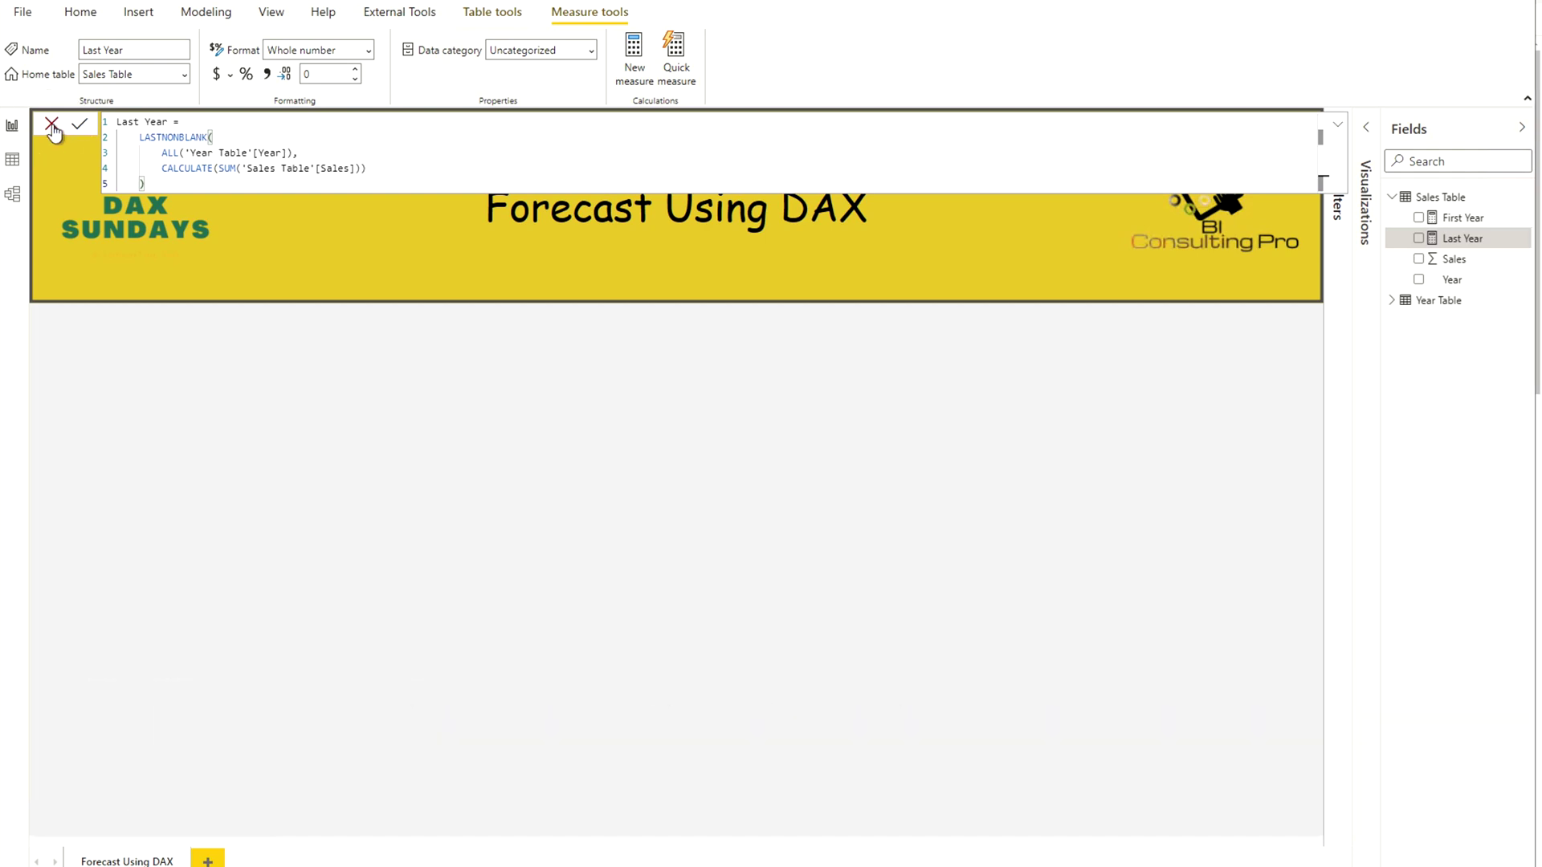
pyautogui.click(191, 486)
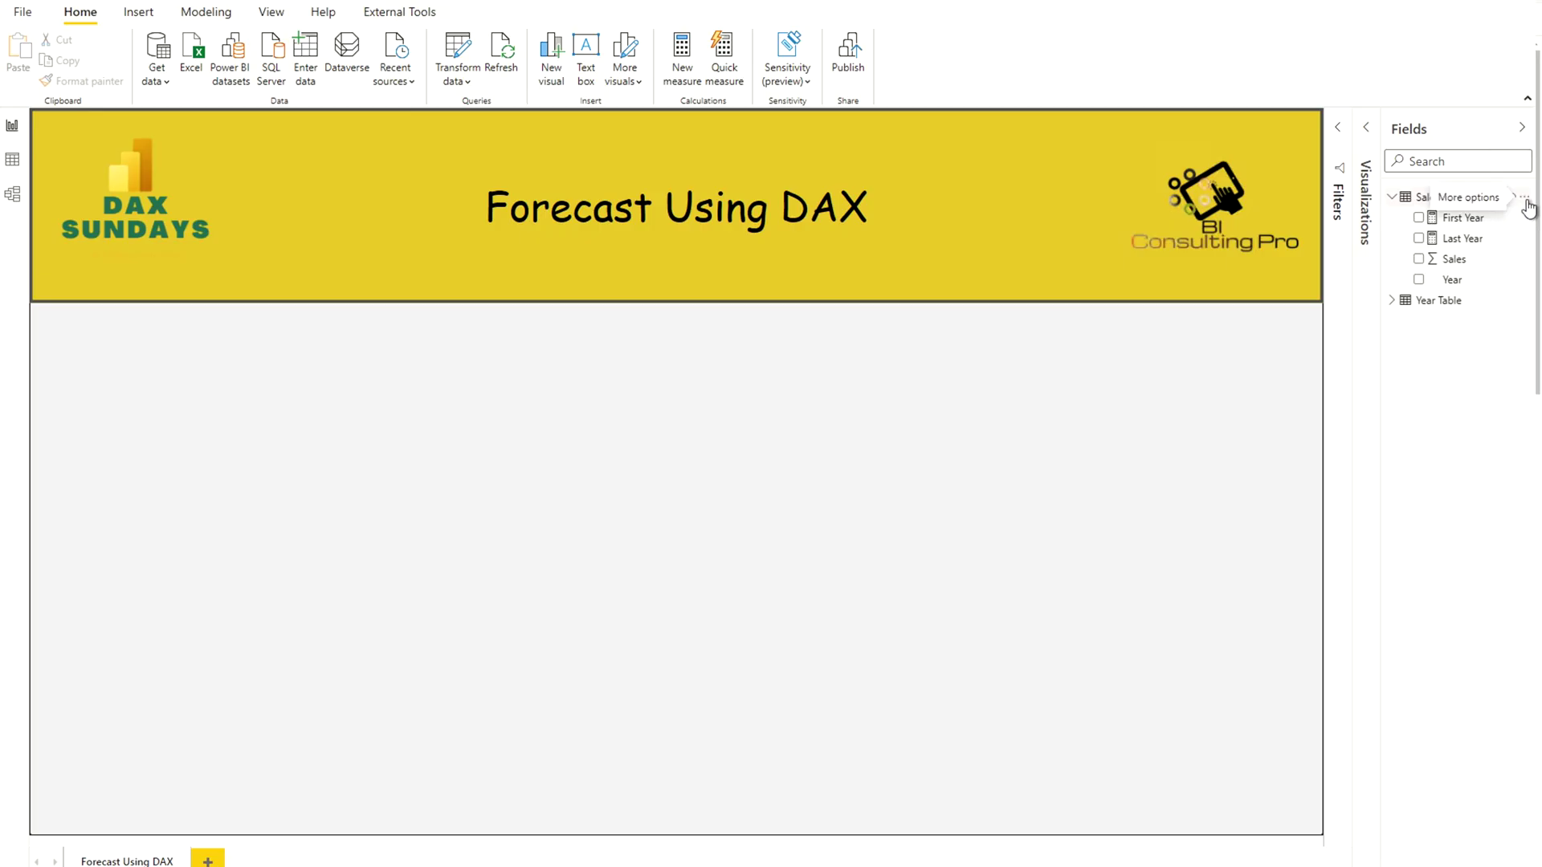
# Step: Start a new CAGR measure in Sales Table with a variable Lastyear equal to [Last Year]
pyautogui.click(1525, 201)
pyautogui.click(1425, 213)
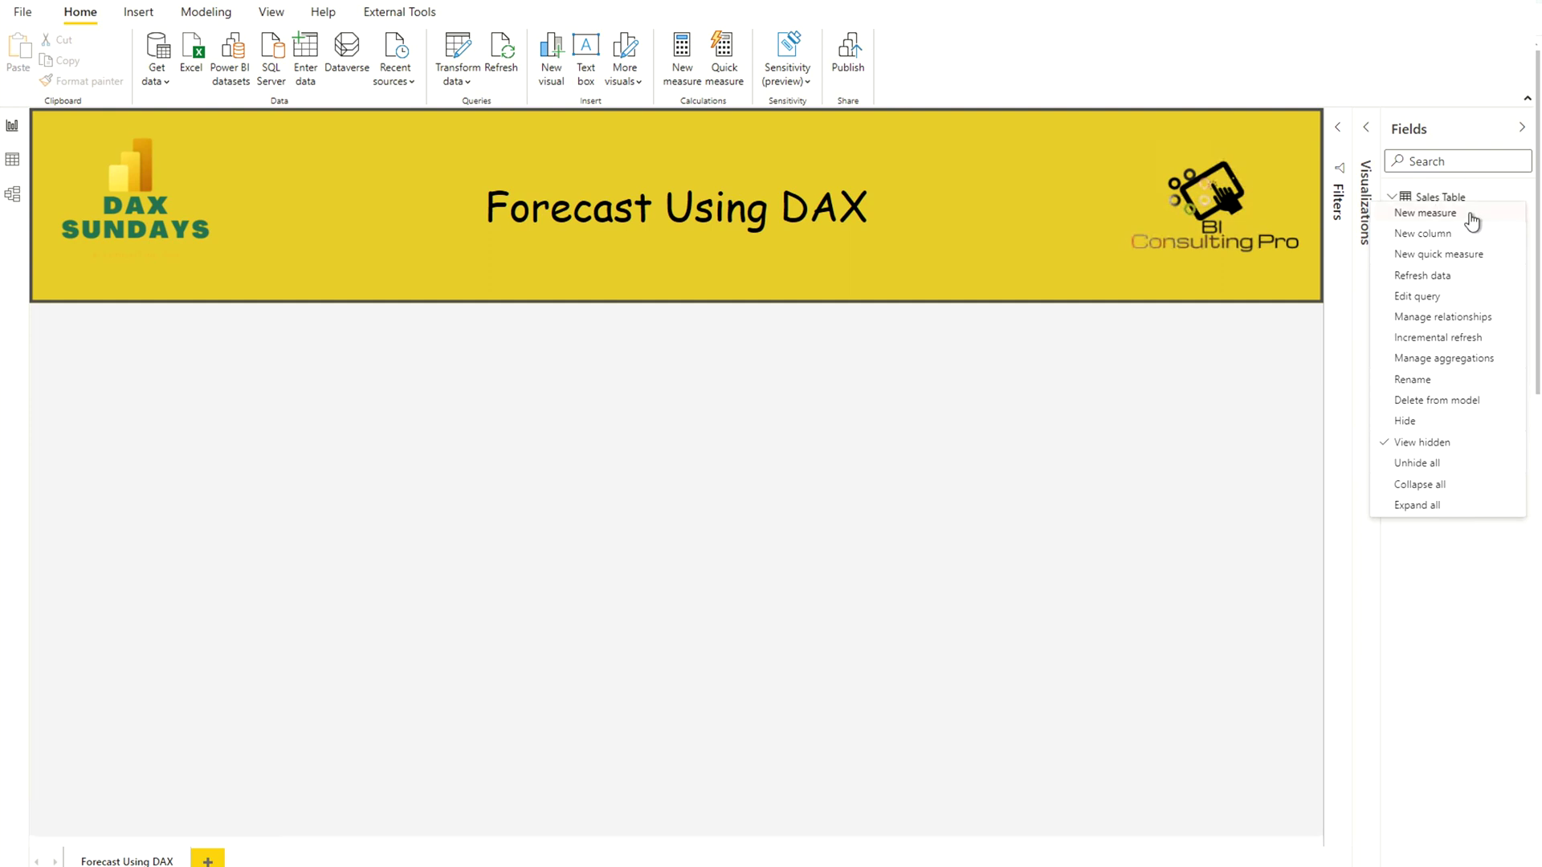
pyautogui.hotkey('shift', 'Return')
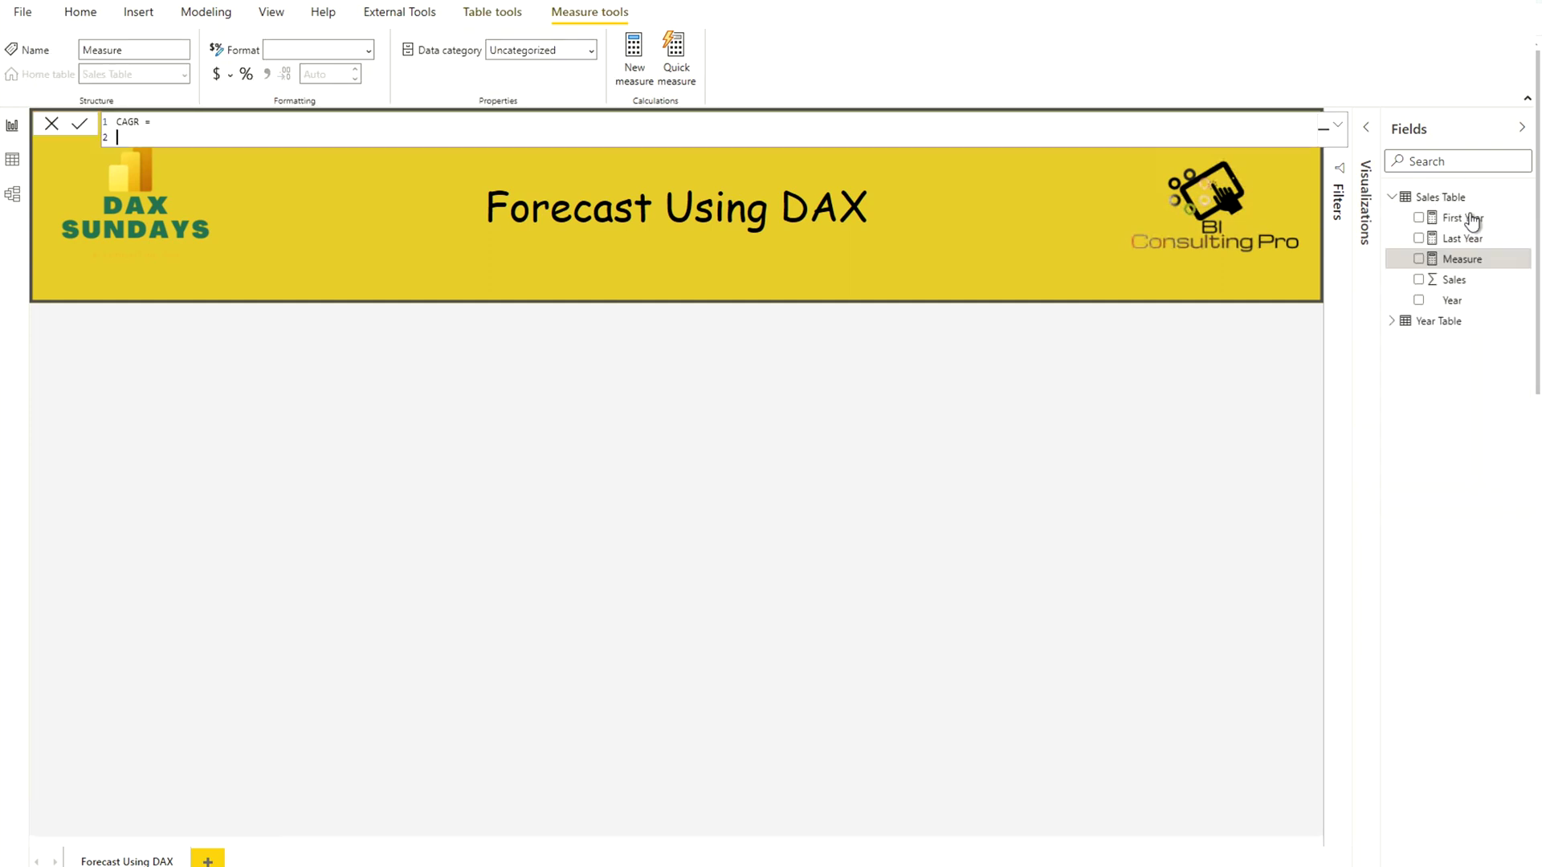
pyautogui.write('VAR L')
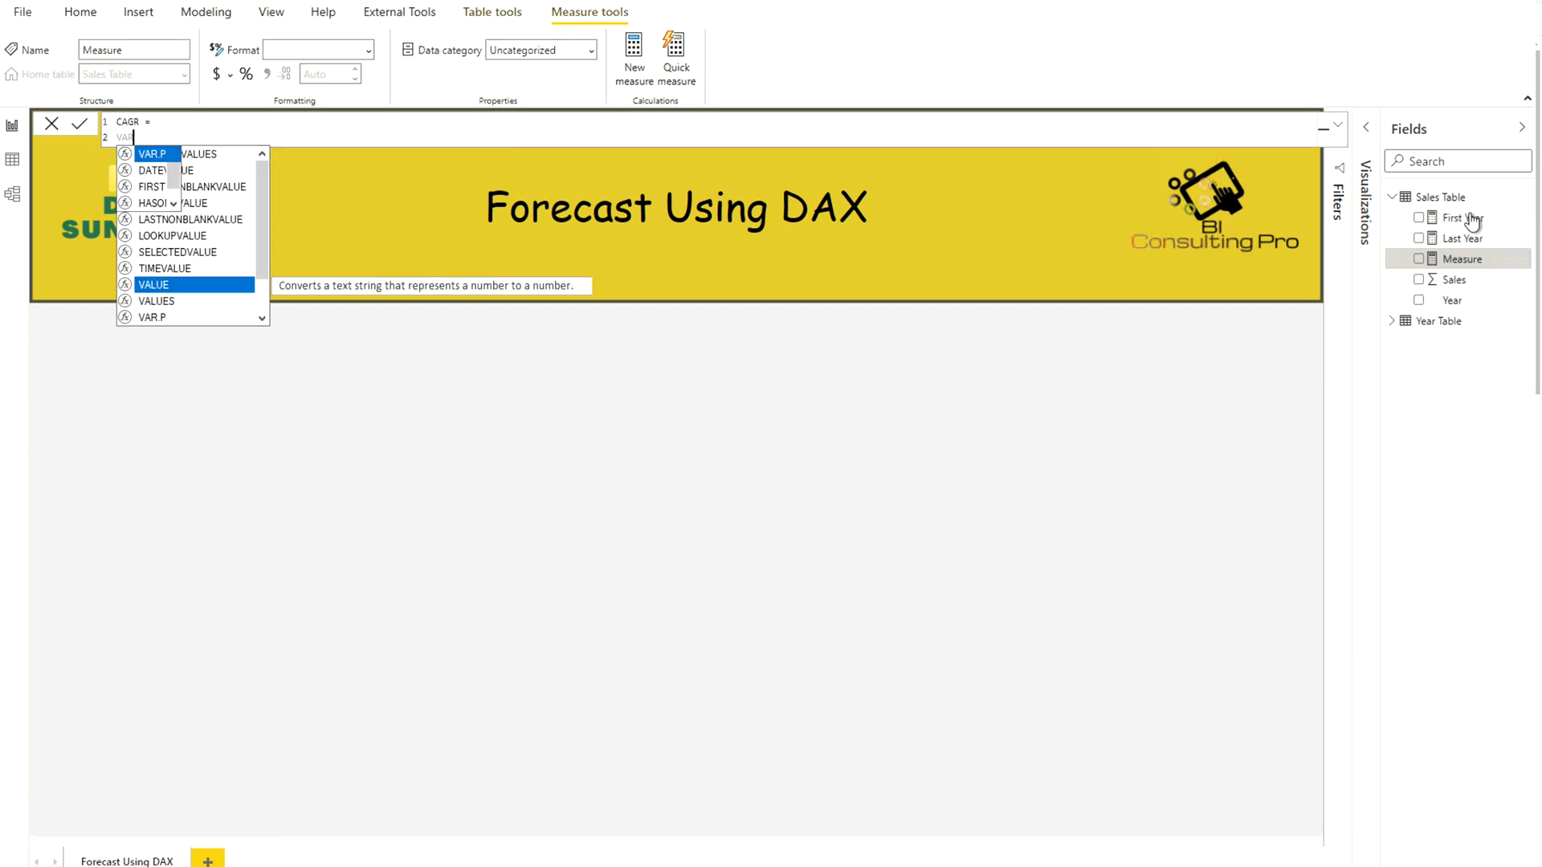
pyautogui.write('astyear = ')
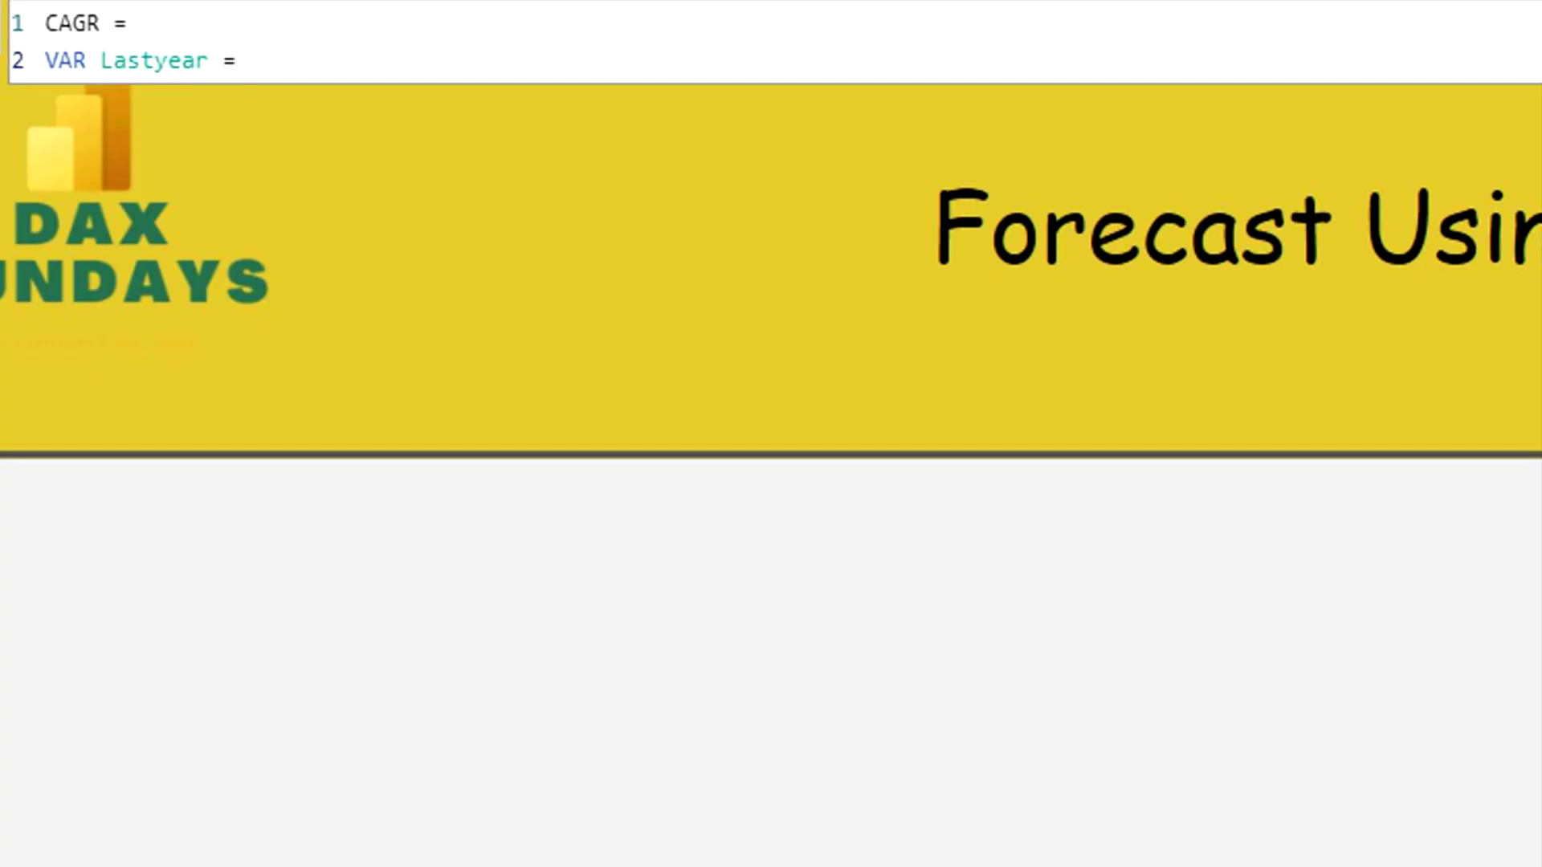
pyautogui.write('[')
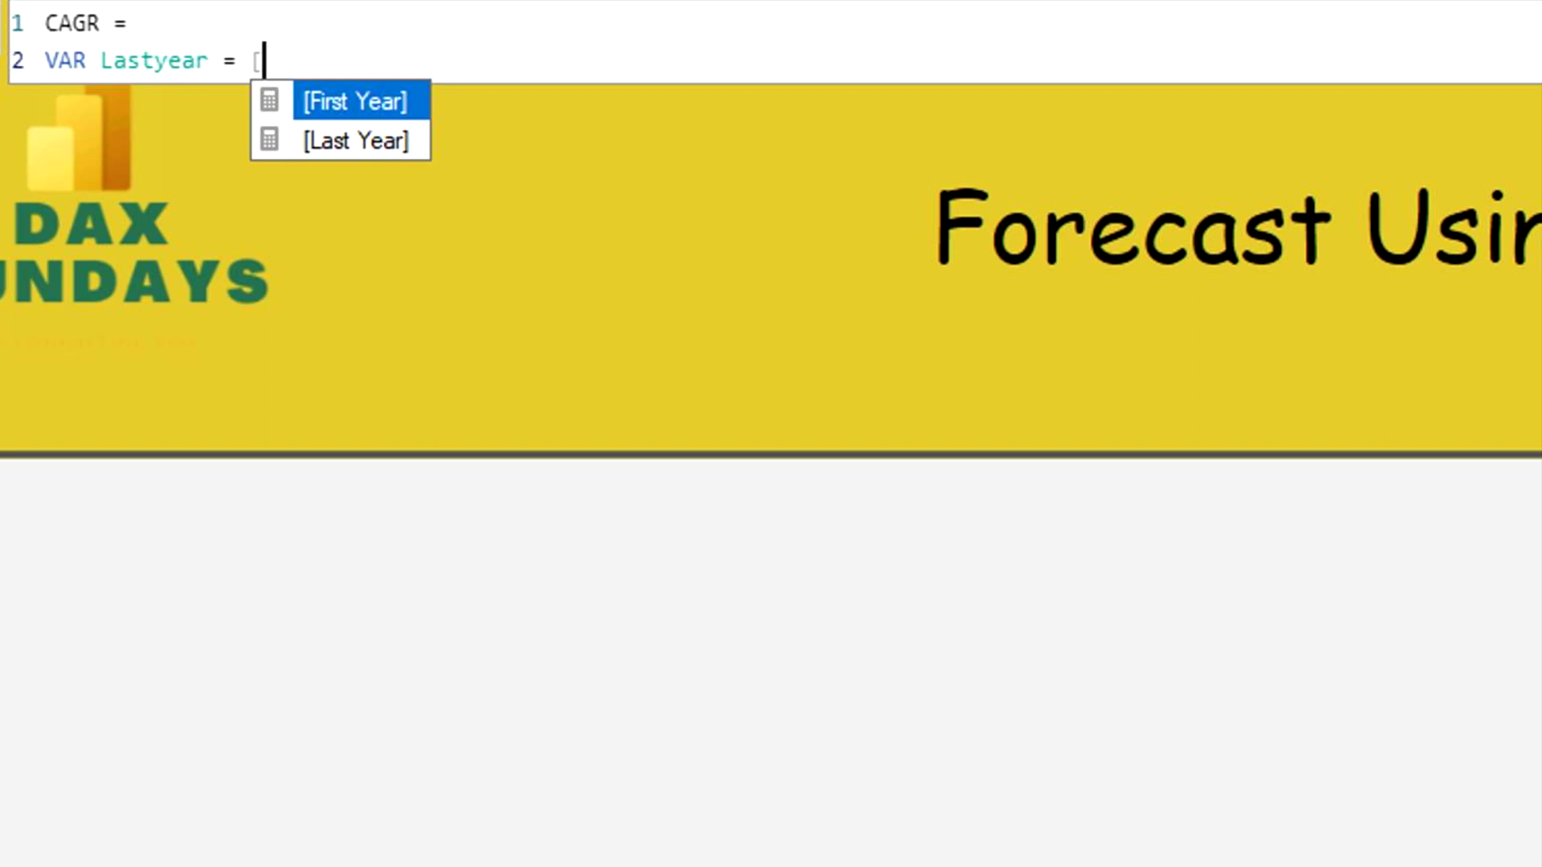
pyautogui.press('Down')
pyautogui.press('Tab')
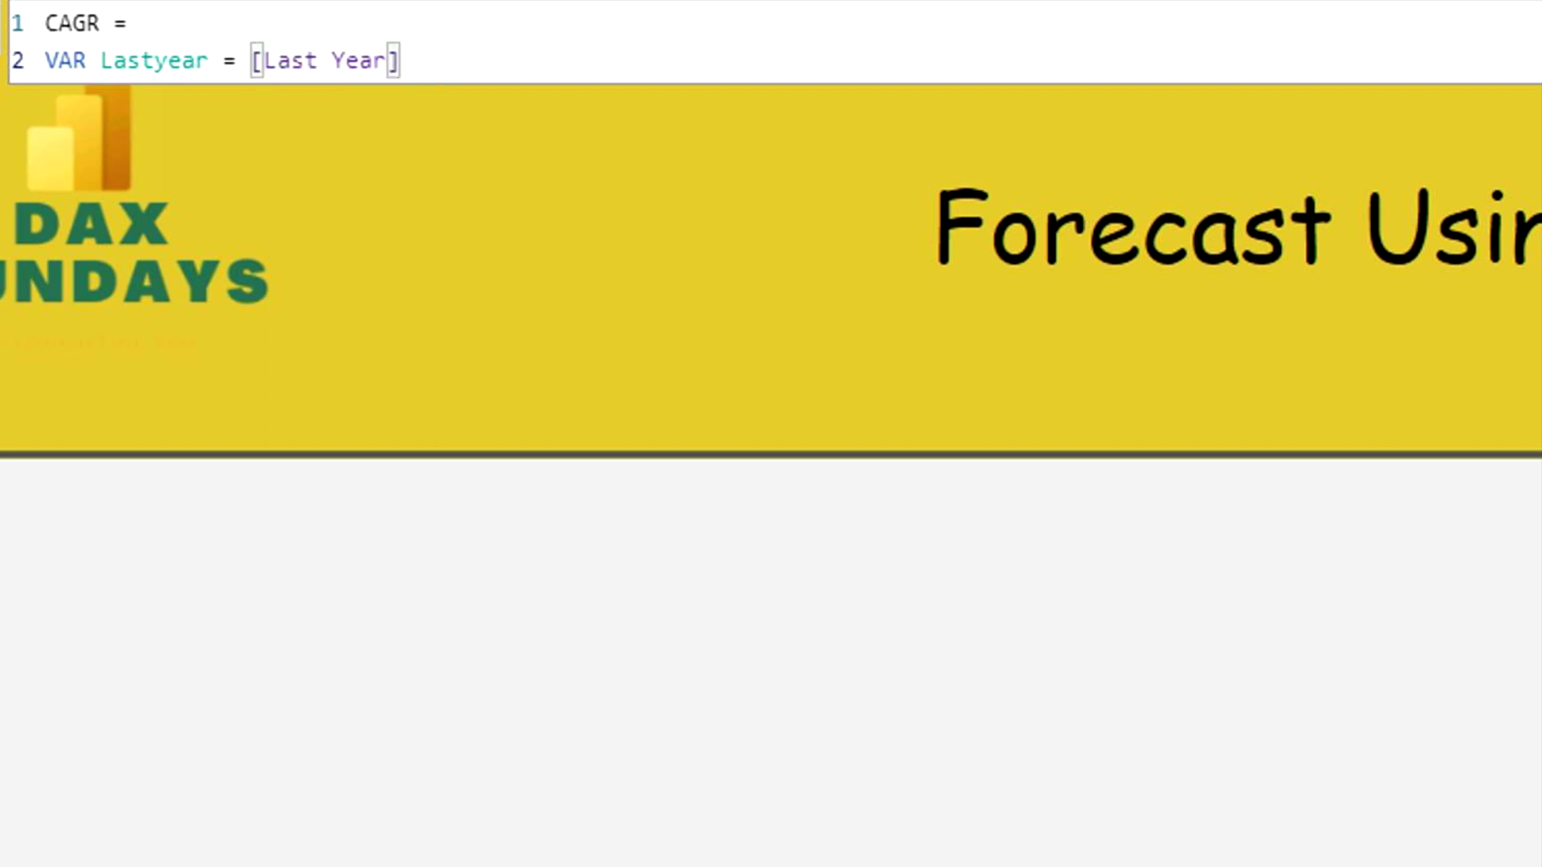
# Step: Add a variable Firstyear equal to [First Year] to the CAGR measure
pyautogui.hotkey('shift', 'Return')
pyautogui.write('VAR ')
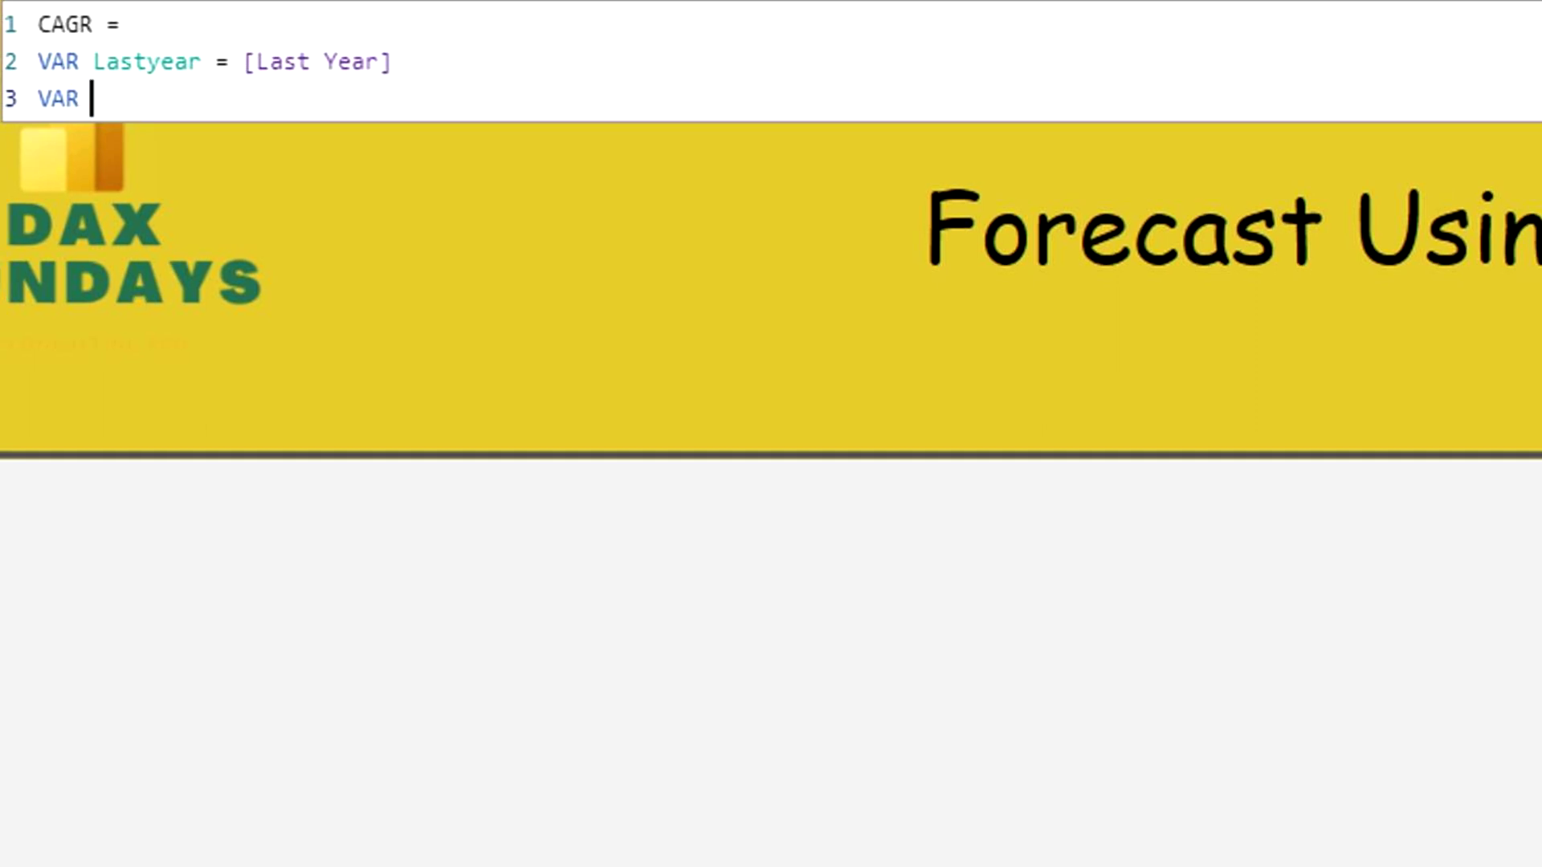
pyautogui.write('FirstYear')
pyautogui.press('BackSpace')
pyautogui.press('BackSpace')
pyautogui.press('BackSpace')
pyautogui.press('BackSpace')
pyautogui.write('year = [fi')
pyautogui.press('Tab')
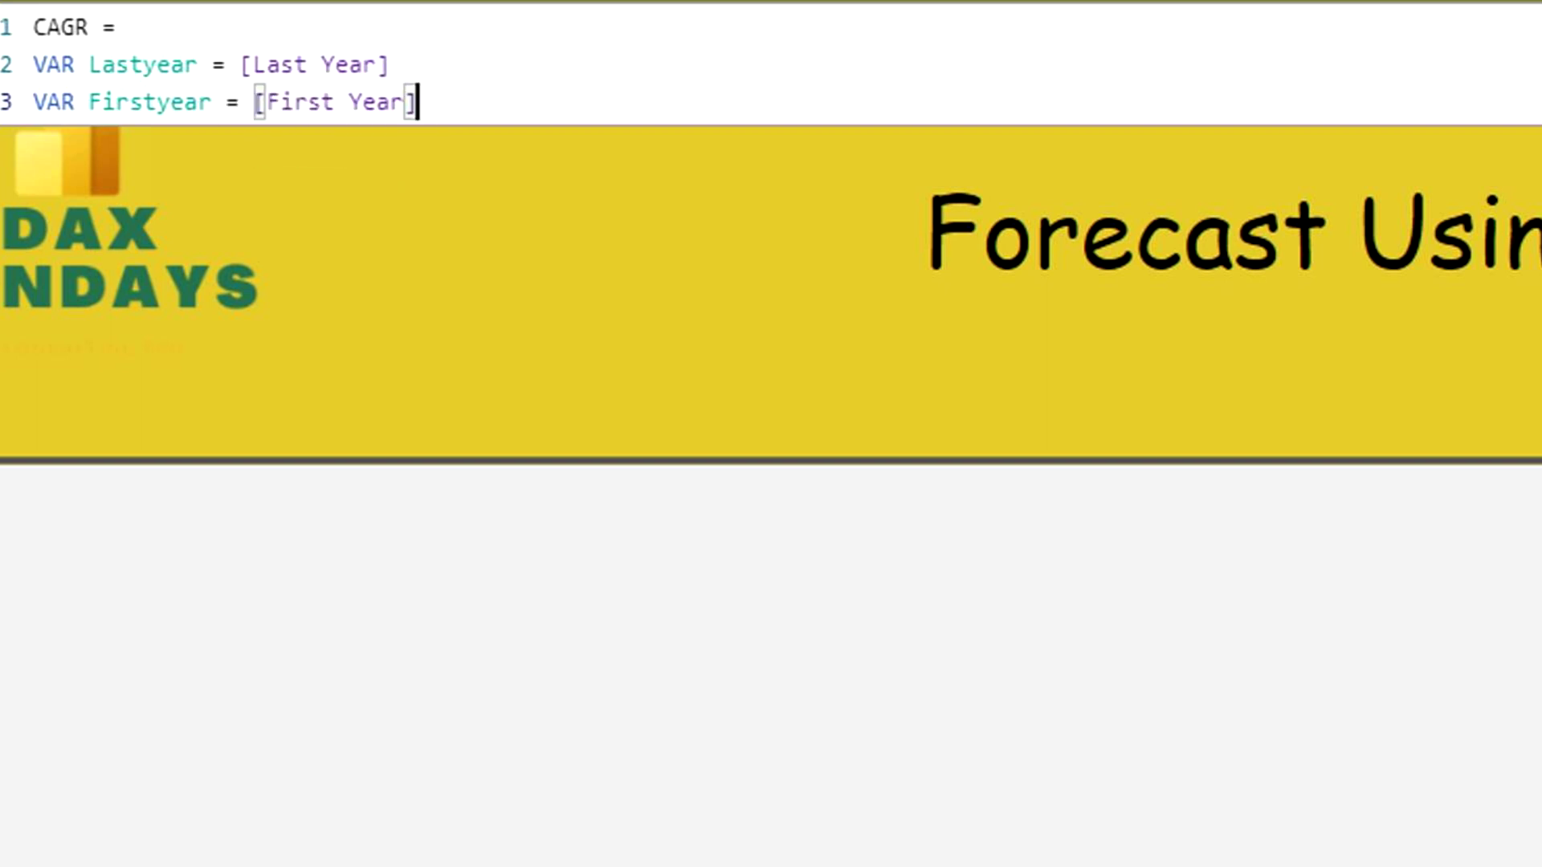
# Step: Add a variable No_of_year equal to [Last Year] - [First Year] to the CAGR measure
pyautogui.press('Return')
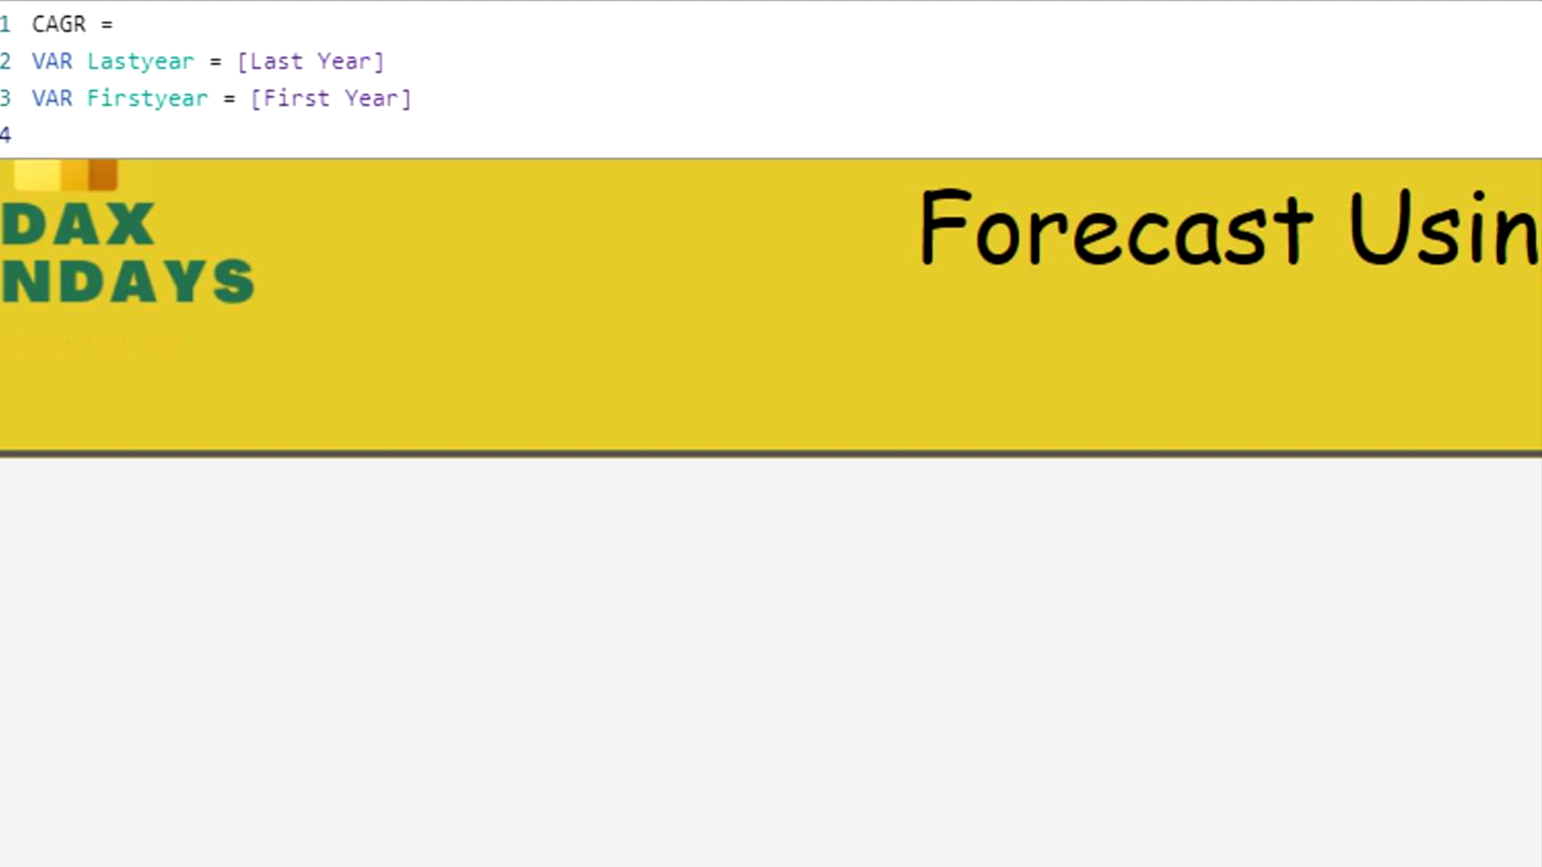
pyautogui.write('VAR No_of_')
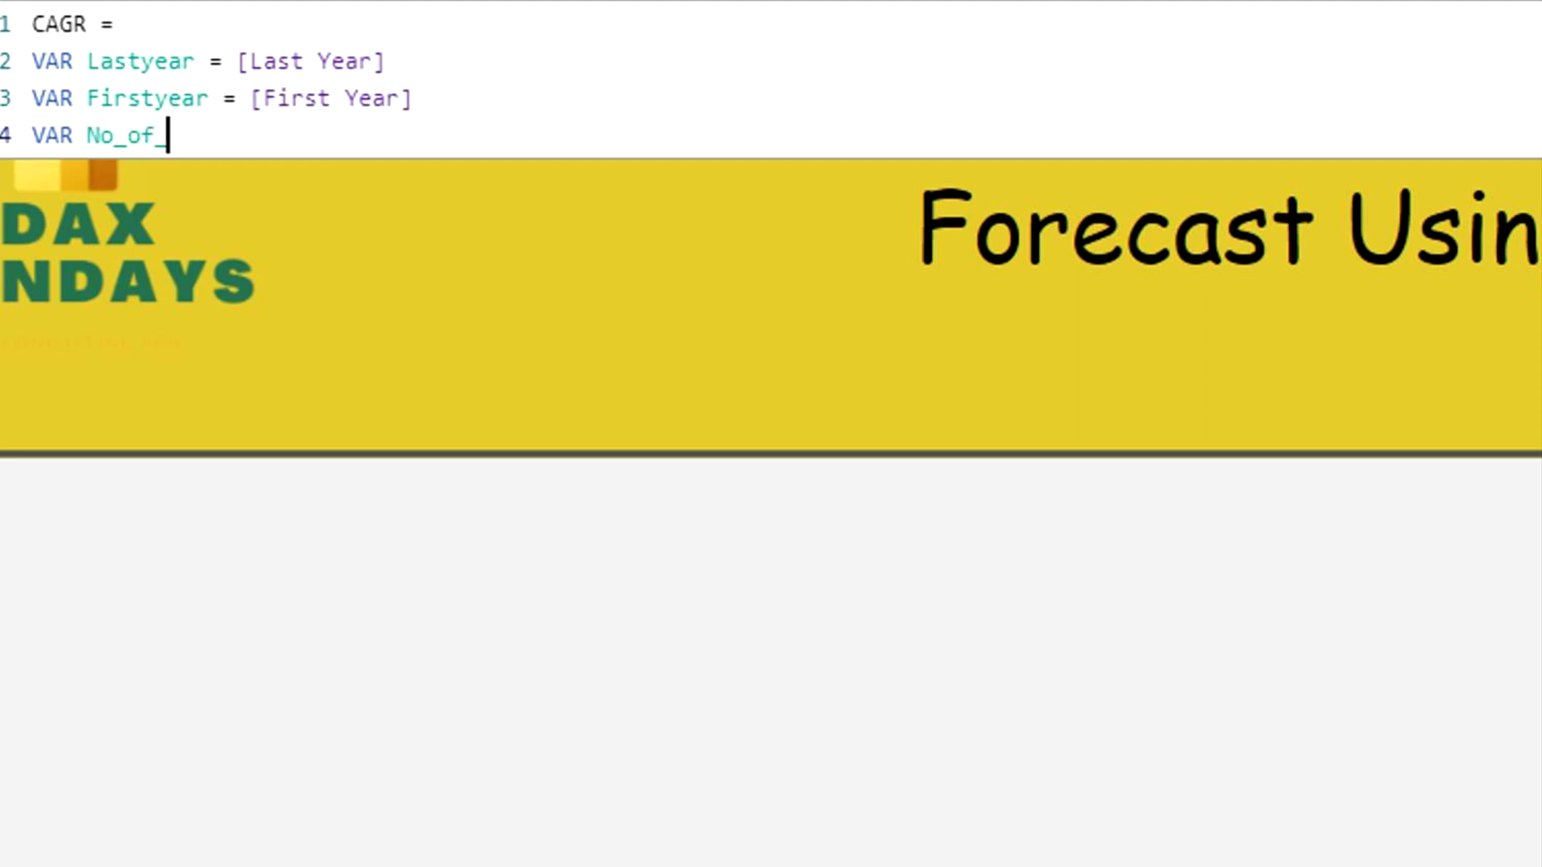
pyautogui.write('year = [Last Year] - ')
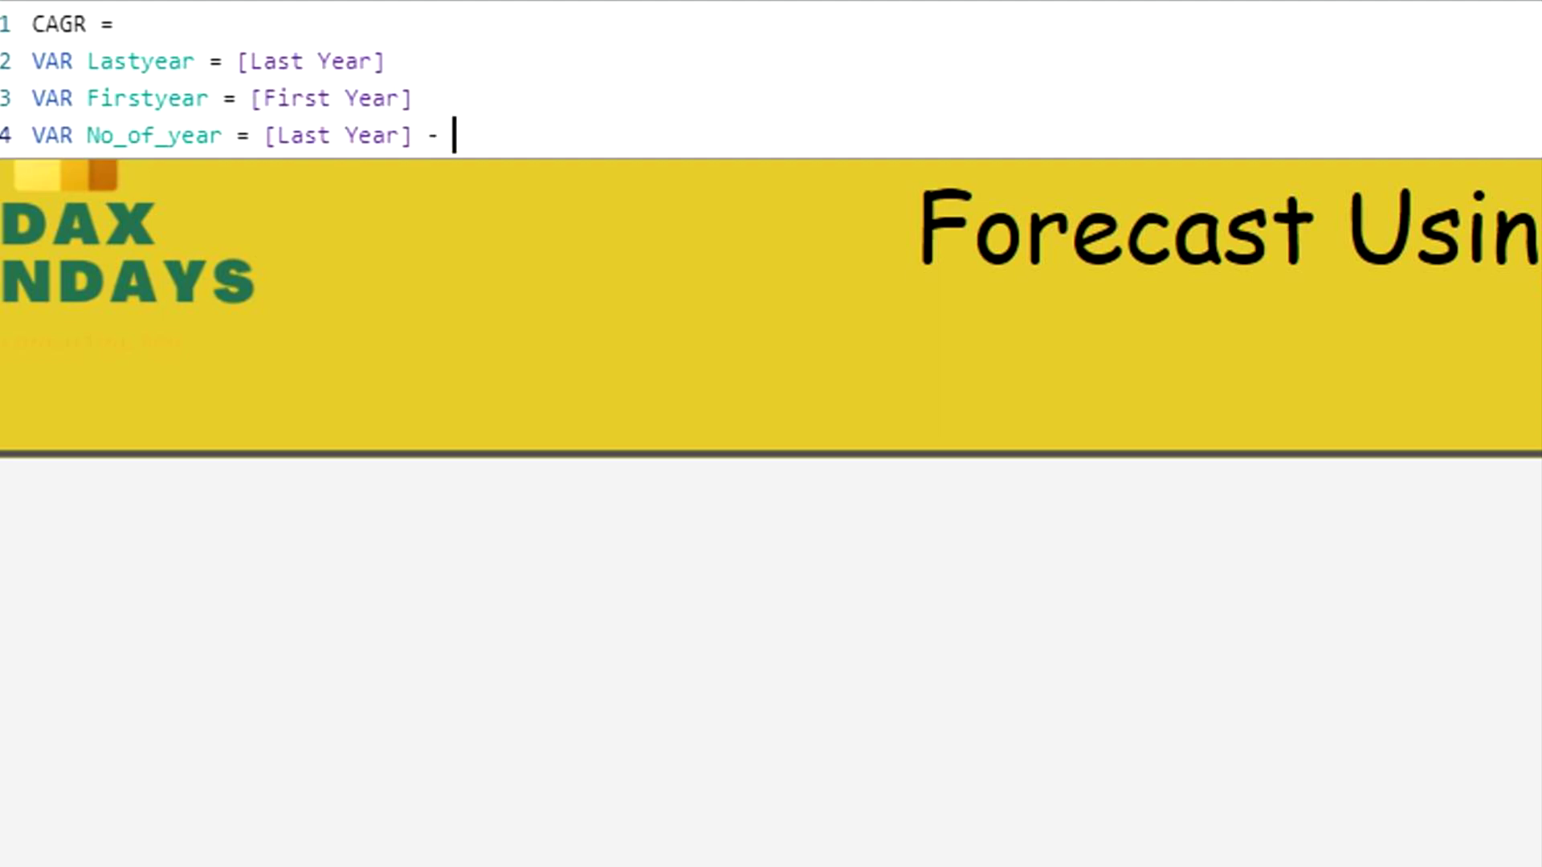
pyautogui.write('[')
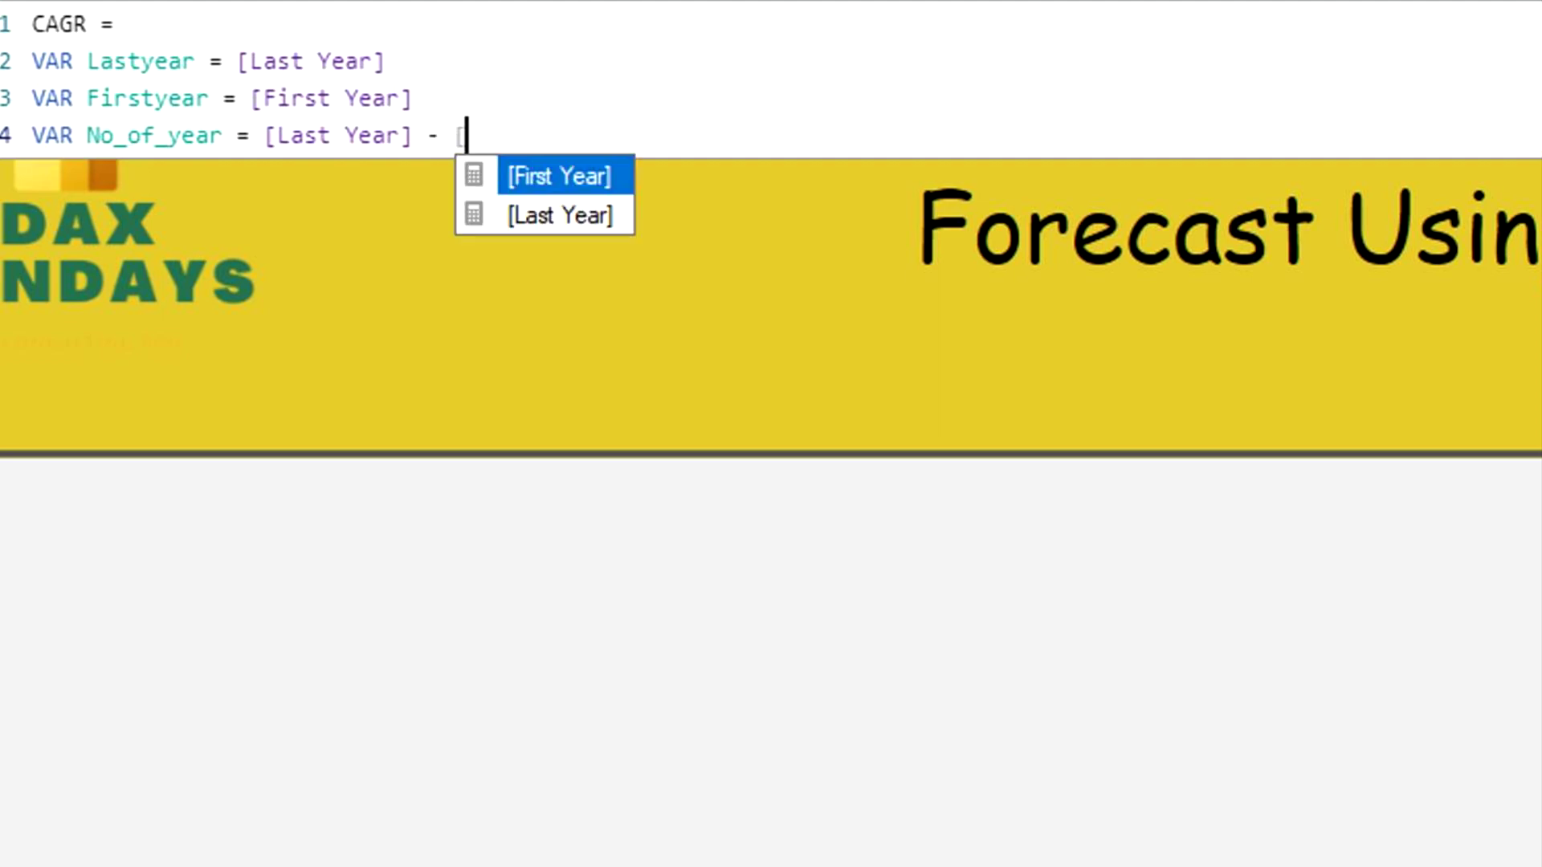
pyautogui.press('Tab')
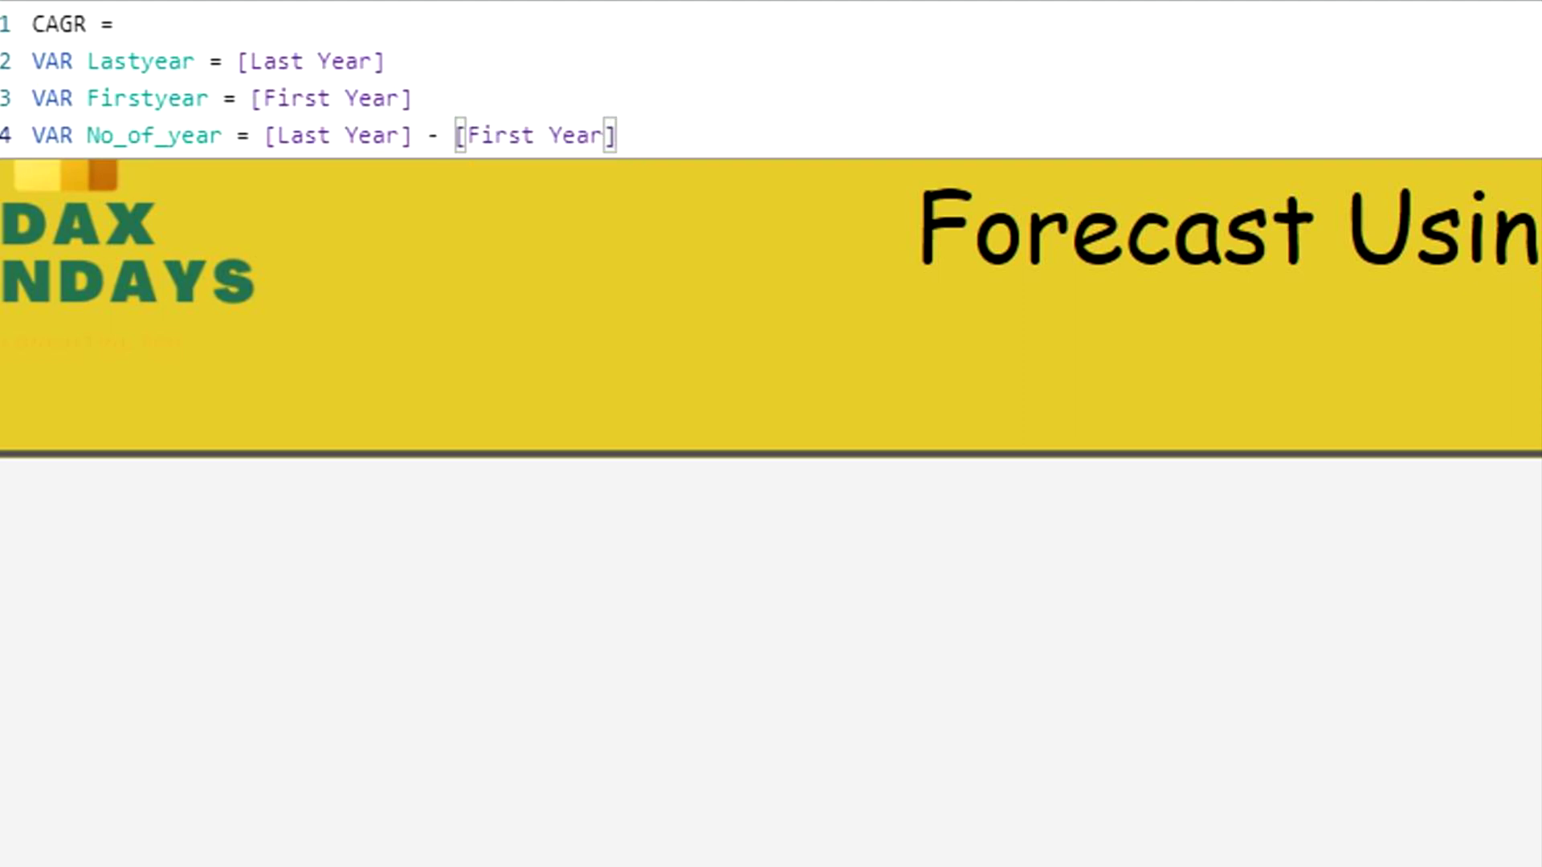
# Step: Add RETURN and a DIVIDE whose numerator is CALCULATE(SUM('Sales Table'[Sales]), 'Year Table'[Year] = Lastyear)
pyautogui.hotkey('shift', 'Return')
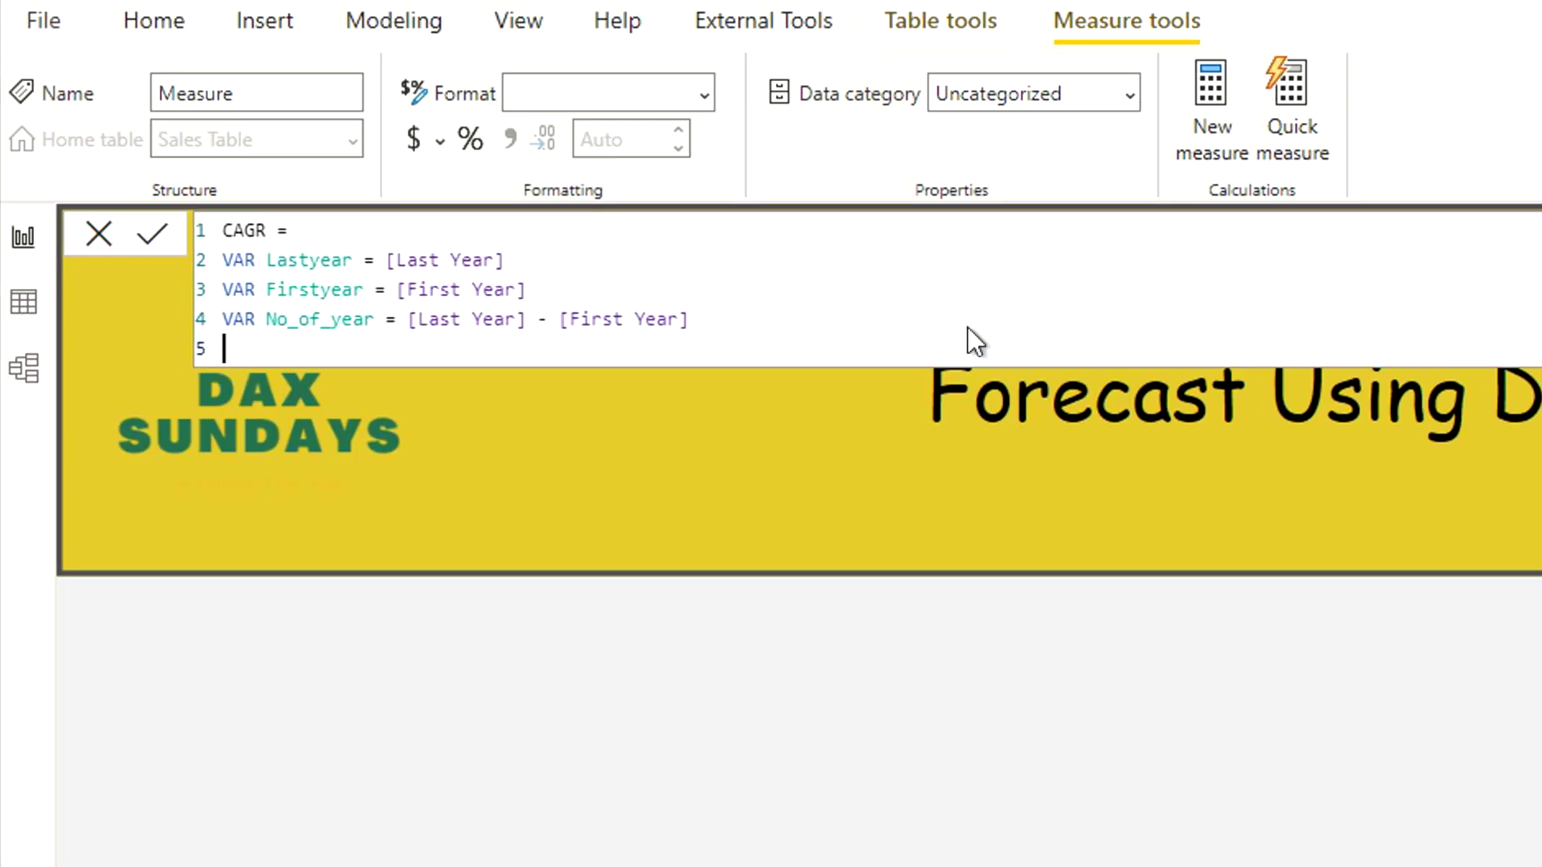
pyautogui.write('RETURN')
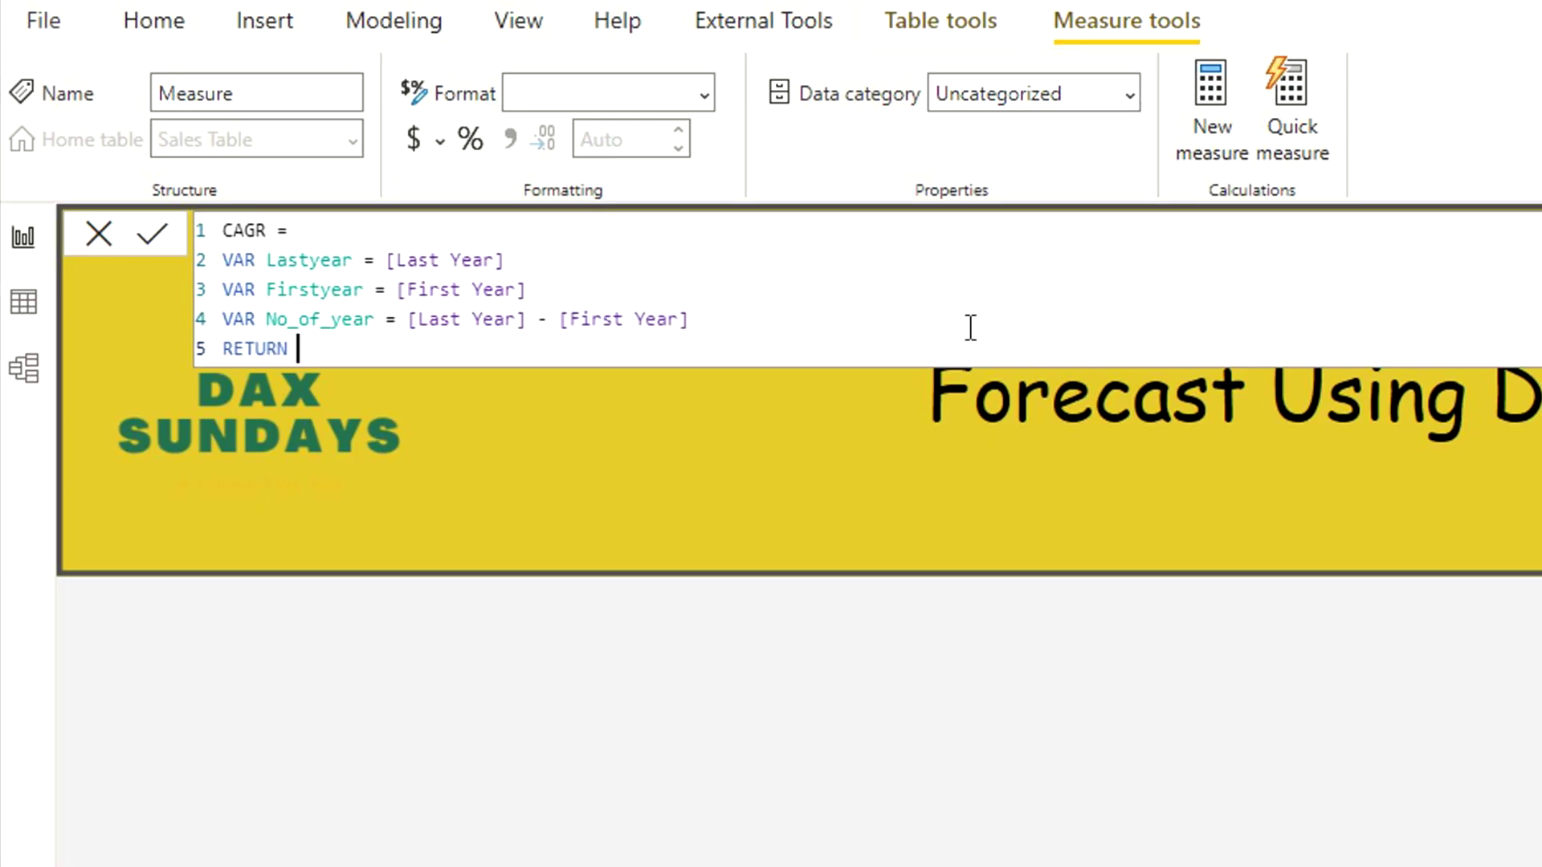
pyautogui.press('Return')
pyautogui.press('Return')
pyautogui.write('DIVIDE(')
pyautogui.press('Return')
pyautogui.write('CALCULATE(SUM(sal')
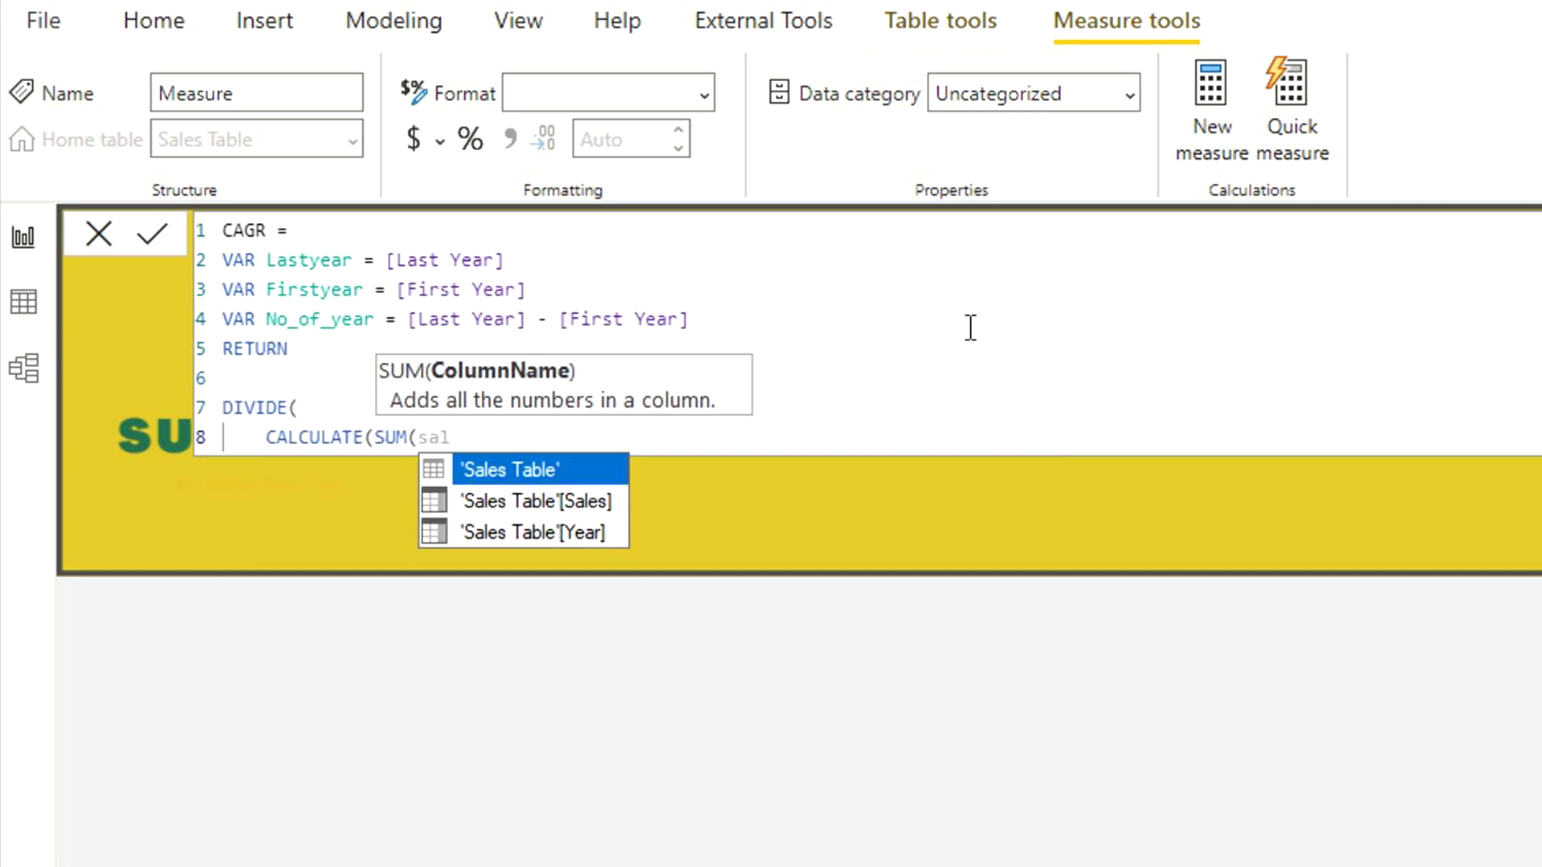
pyautogui.write("es Table'[Sales]), 'Year Table'[Year] = Lastyear),")
pyautogui.press('Return')
# Step: Duplicate the numerator expression as the DIVIDE denominator, filtering 'Year Table'[Year] by Firstyear instead of Lastyear
pyautogui.click(470, 447)
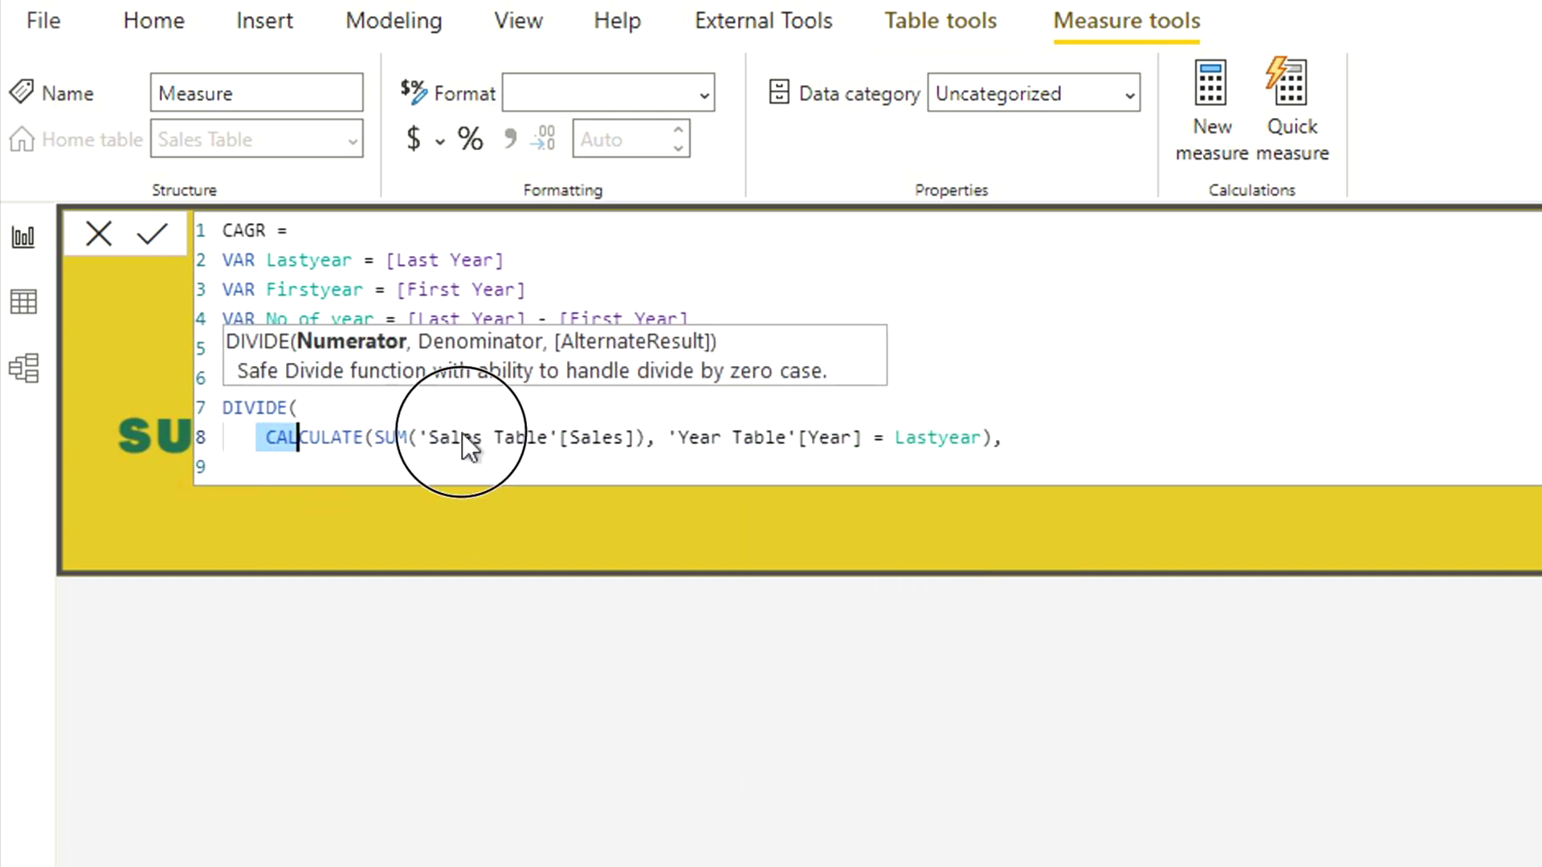
pyautogui.write("CALCULATE(SUM('Sales Table'[Sales]), 'Year Table'[Year] = Lastyear)")
pyautogui.doubleClick(953, 466)
pyautogui.write('Firstyear')
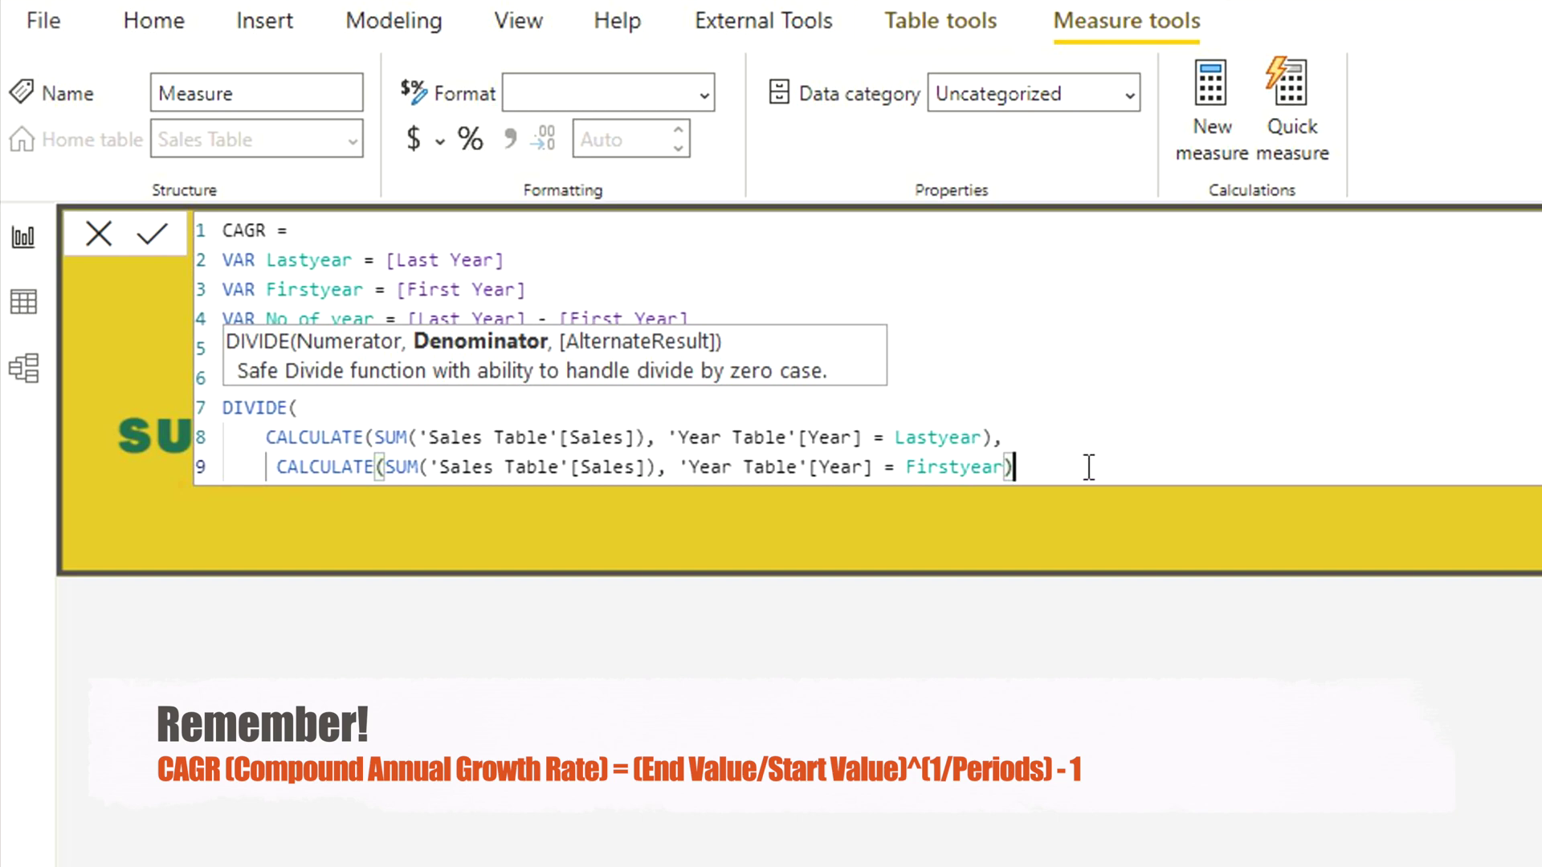
pyautogui.click(389, 413)
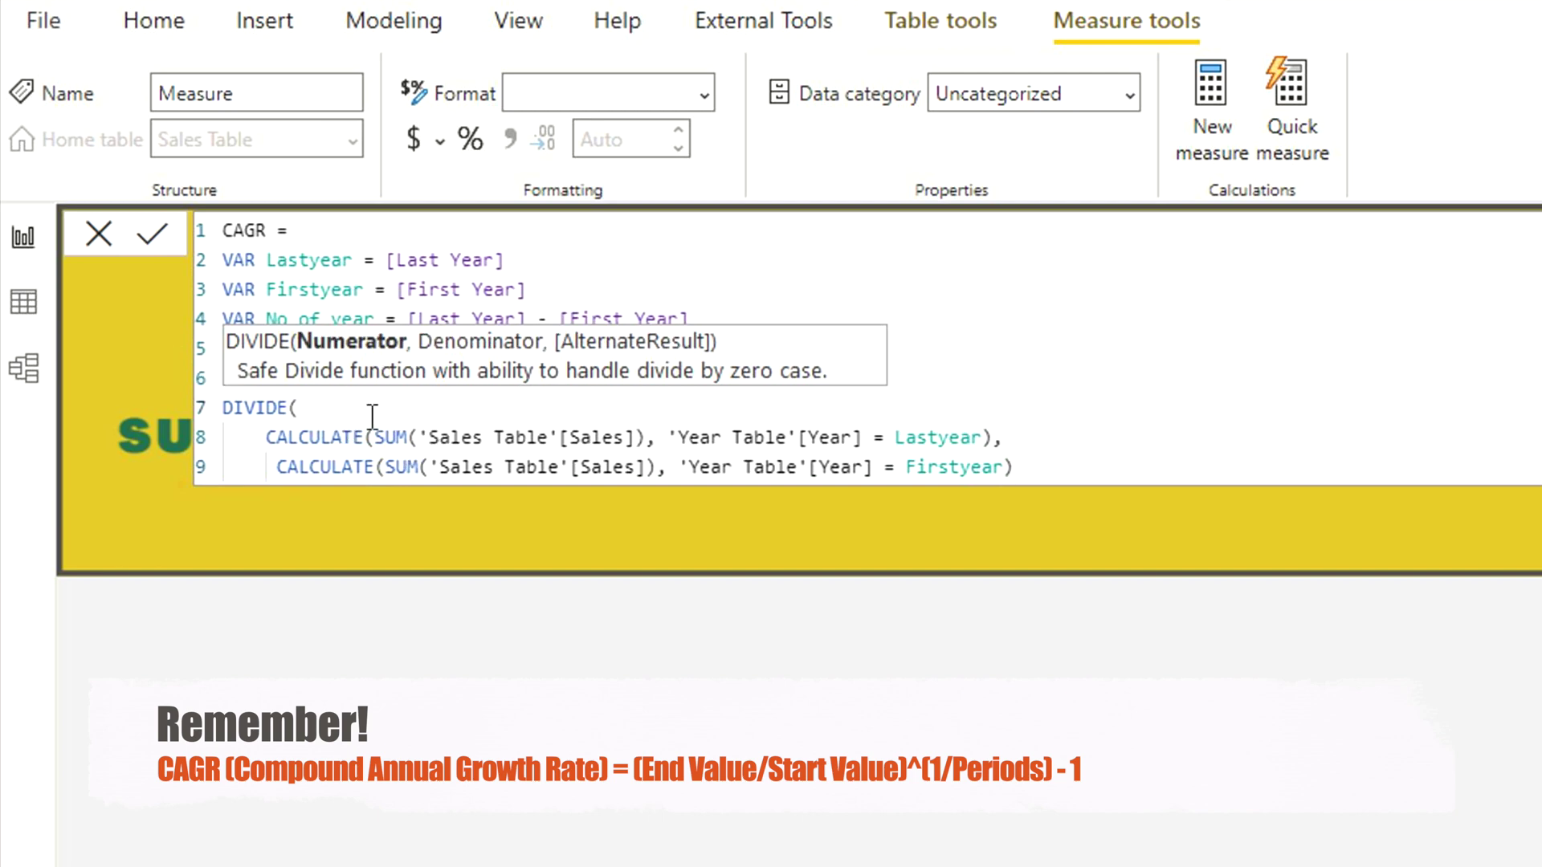
# Step: Wrap the DIVIDE expression in a POWER function as its number argument, closing the DIVIDE parenthesis on a new line
pyautogui.click(302, 374)
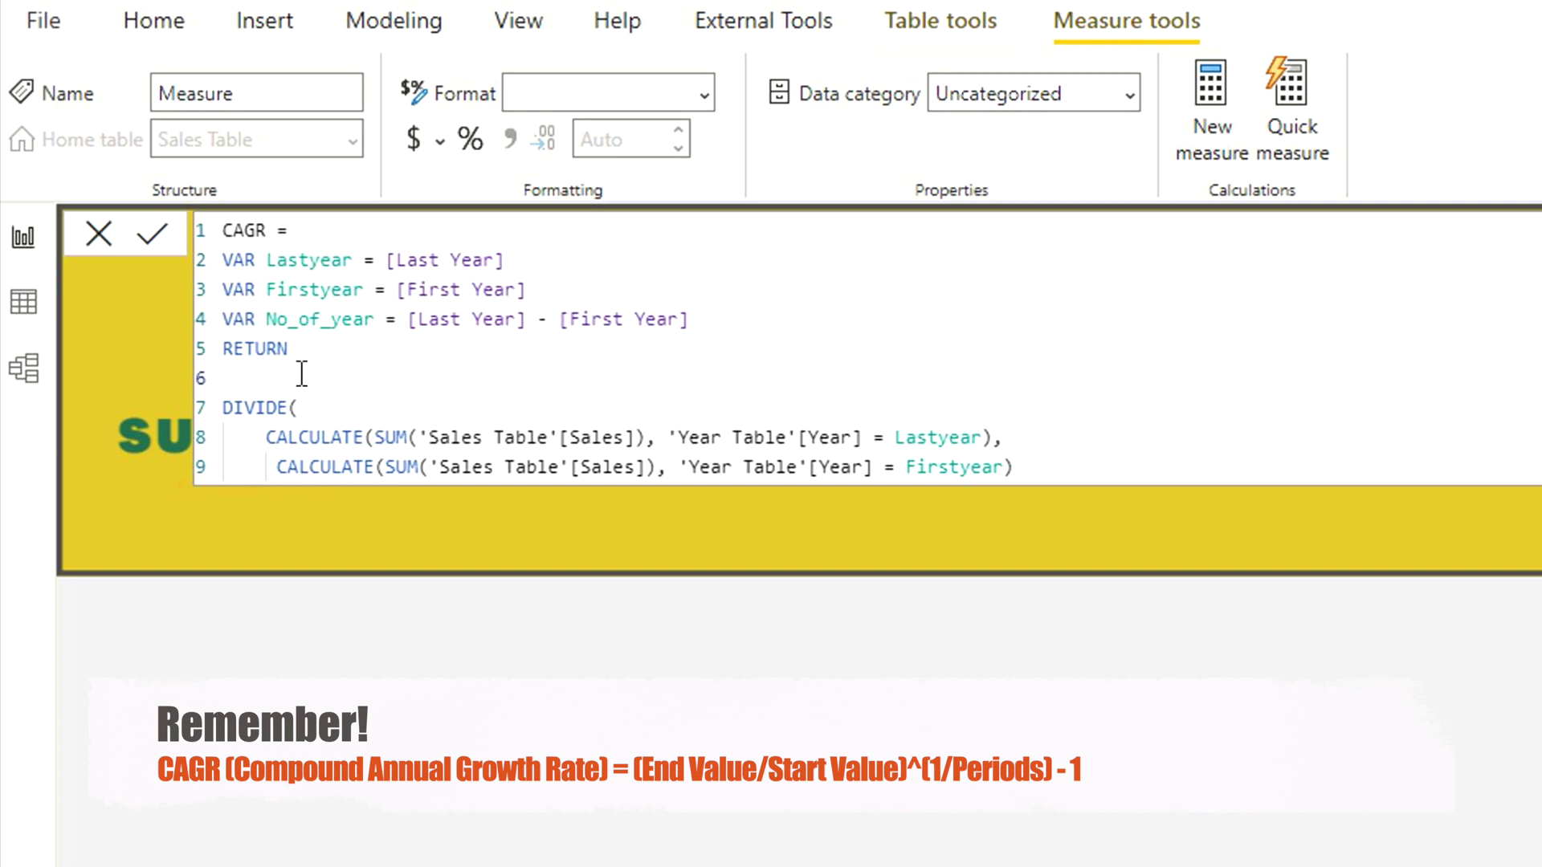
pyautogui.press('Return')
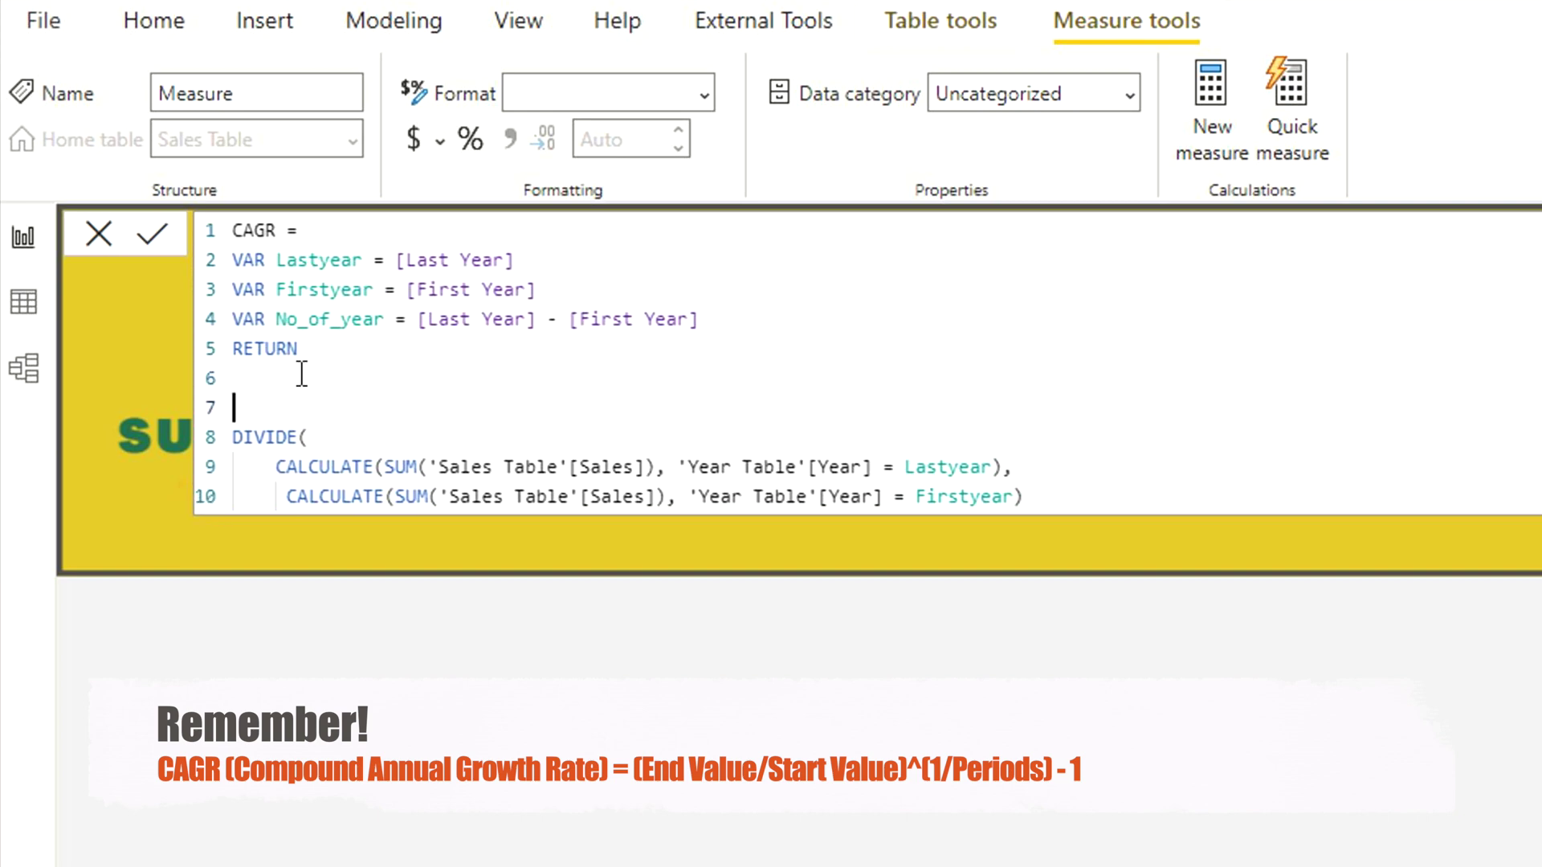
pyautogui.write('Power')
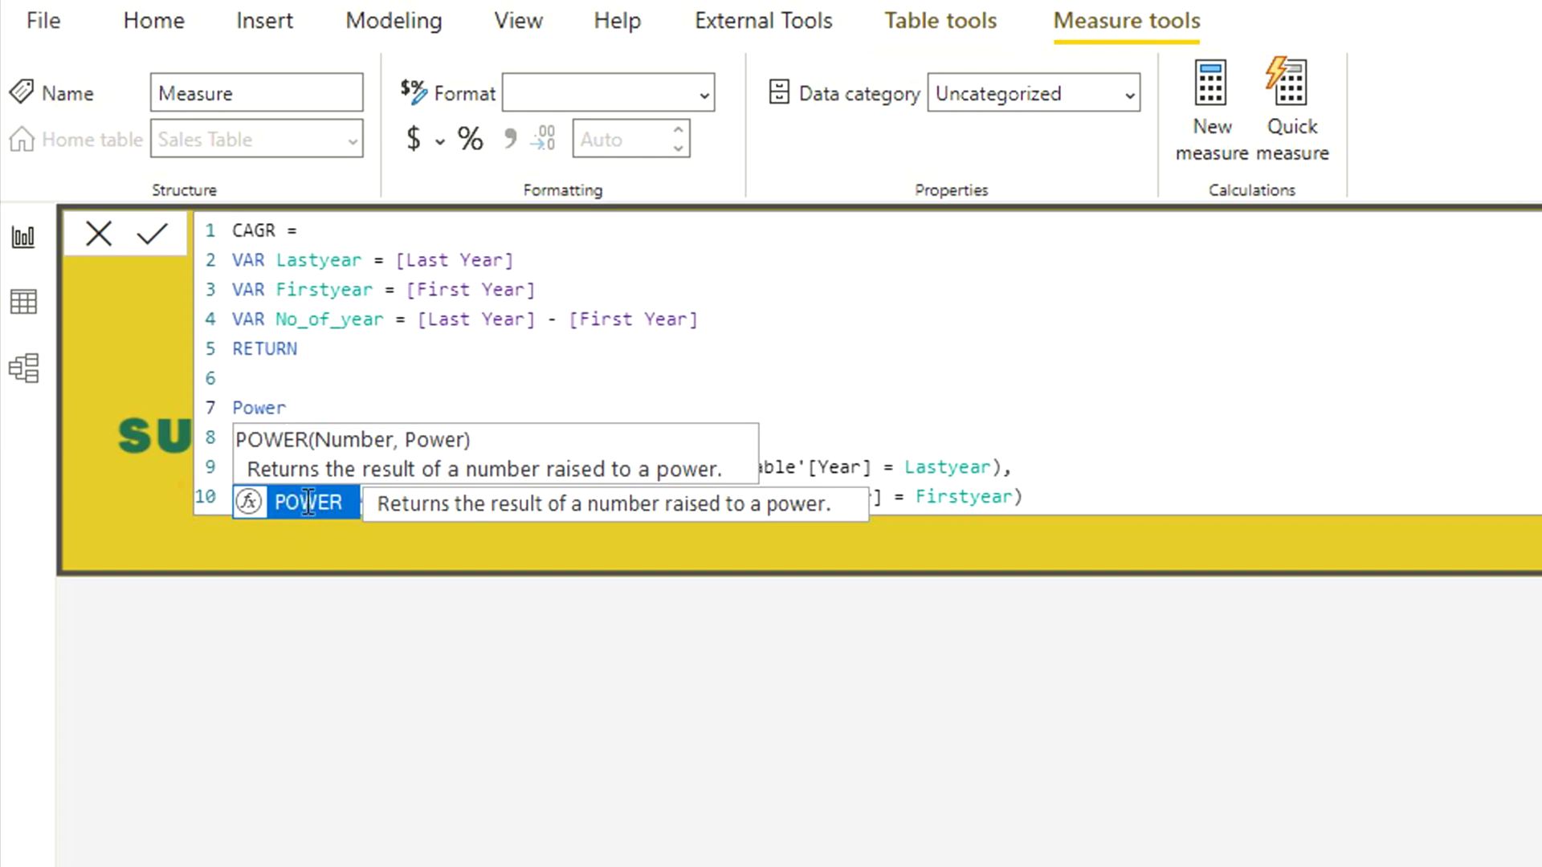
pyautogui.write('(')
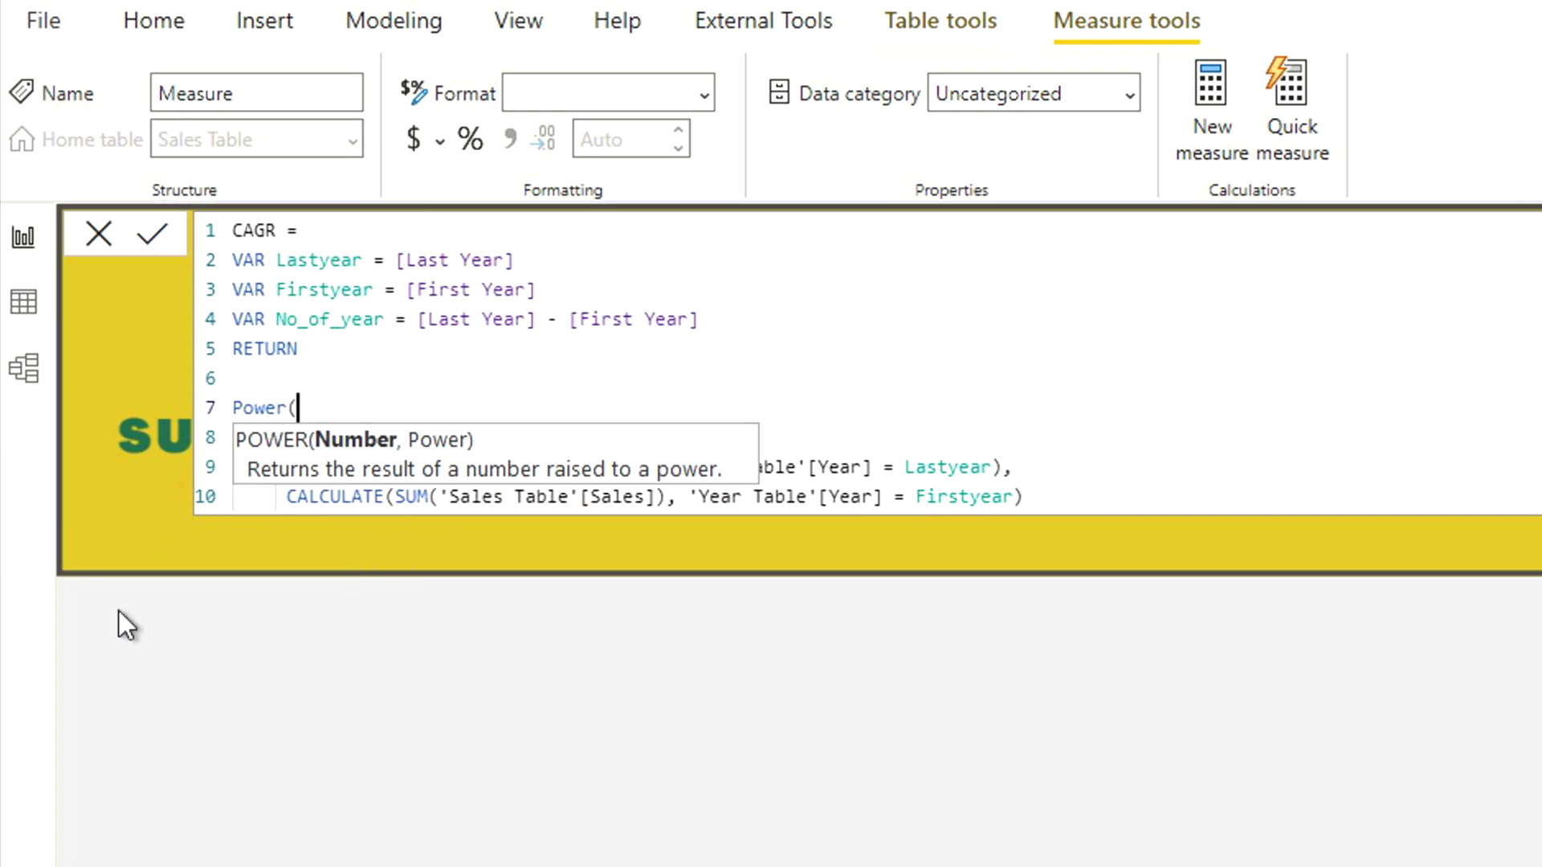
pyautogui.click(1053, 496)
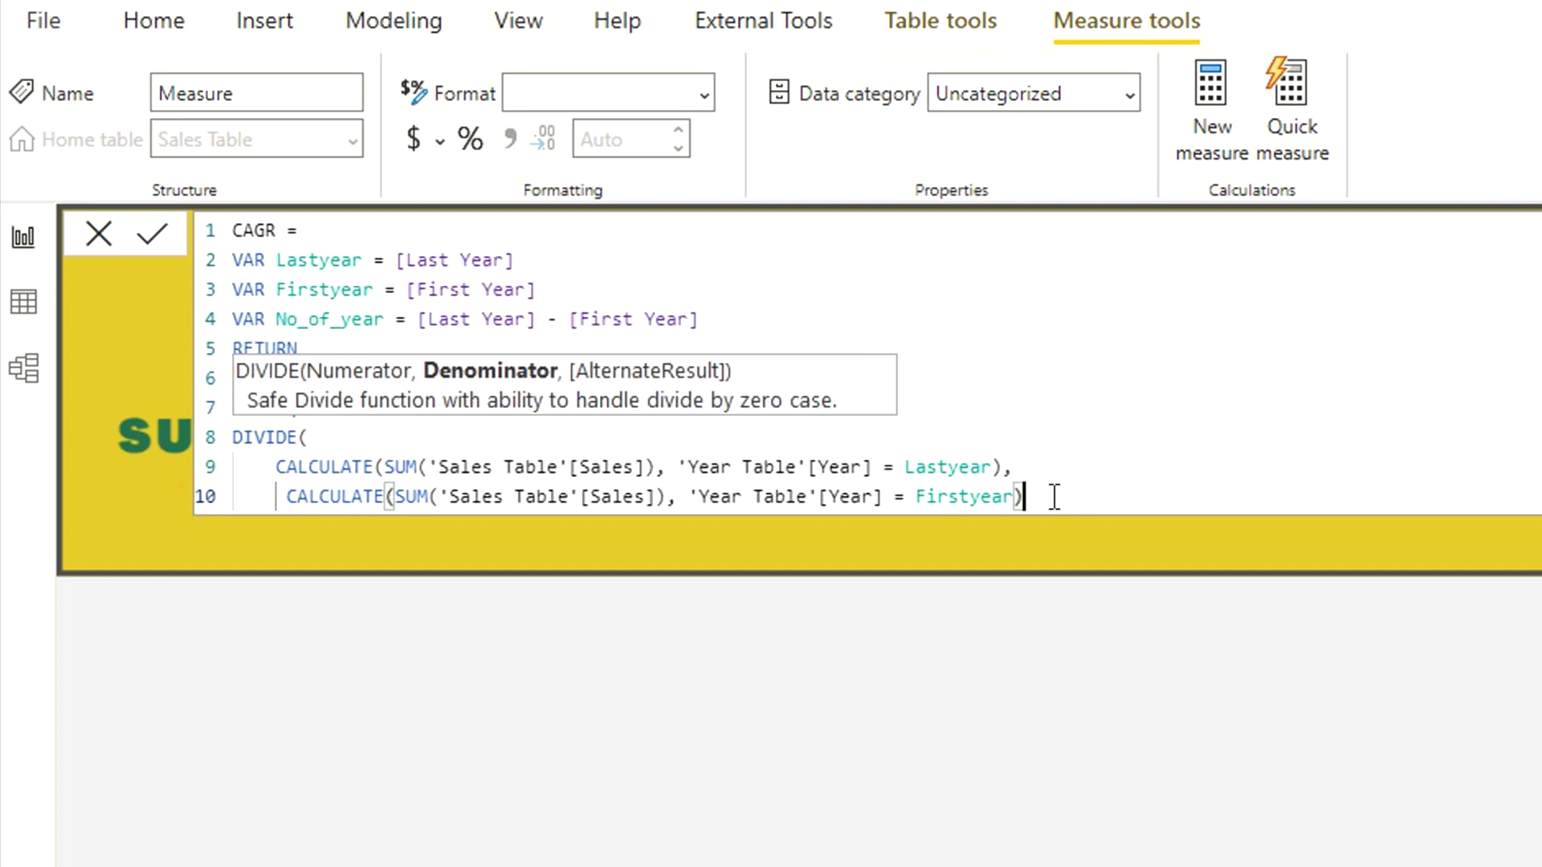
pyautogui.press('Return')
pyautogui.write(')')
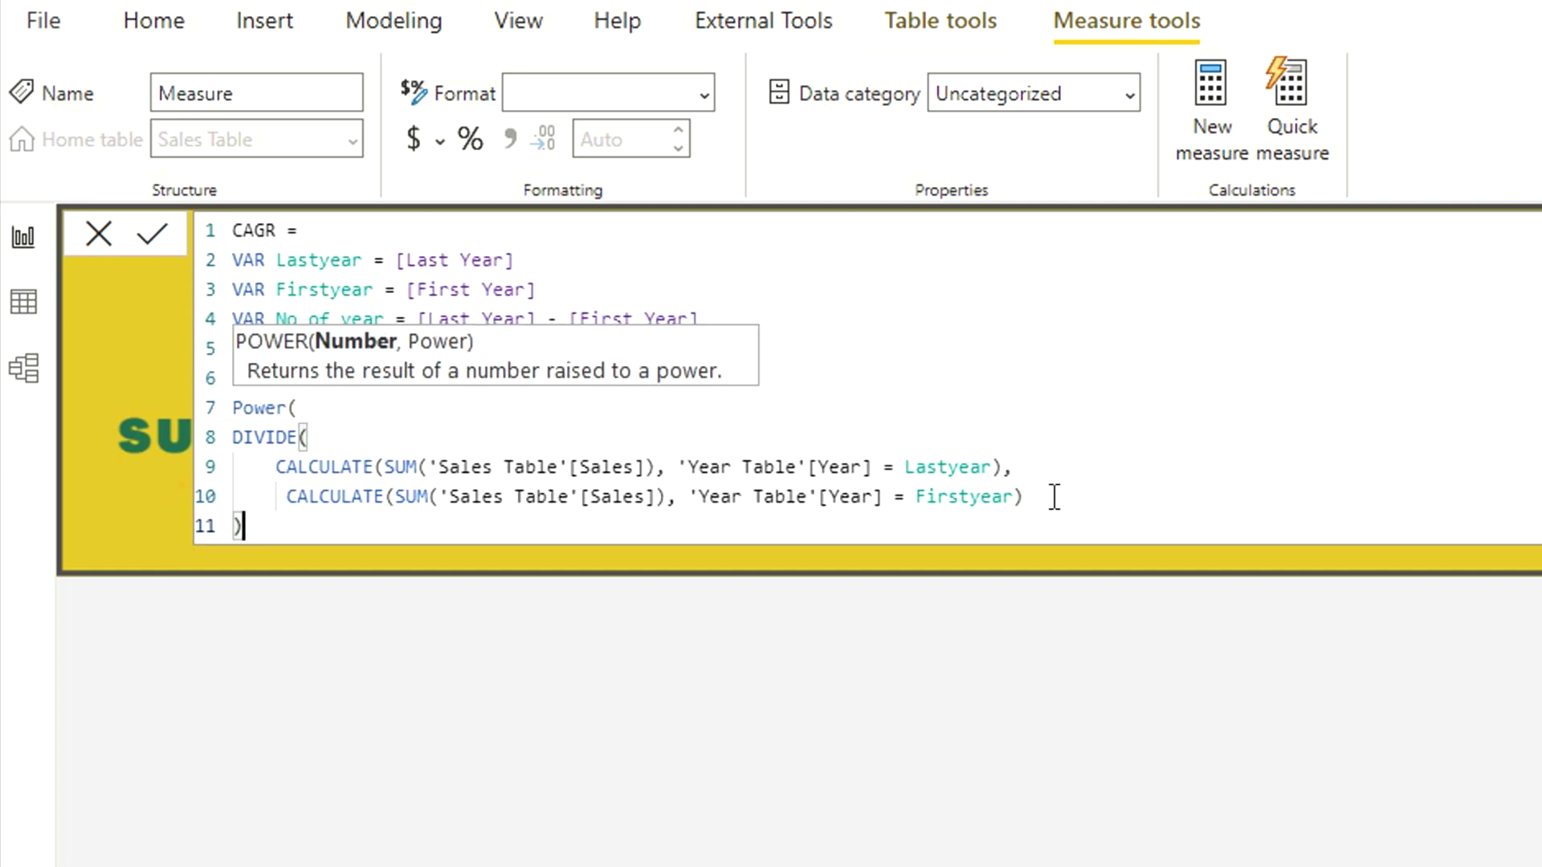
pyautogui.write(',')
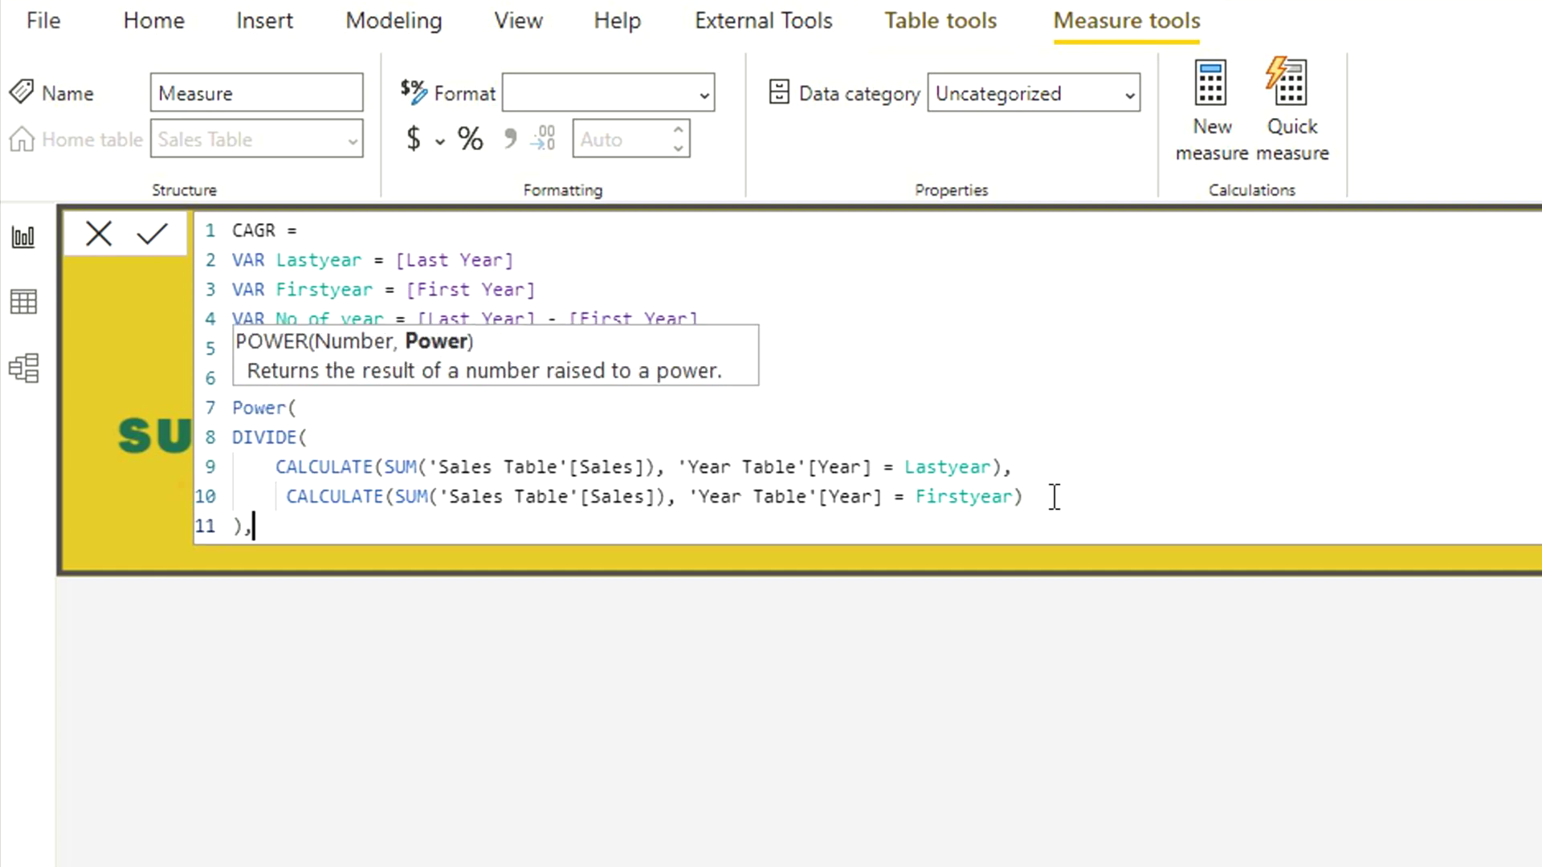
# Step: Set the POWER exponent to 1/No_of_year in the CAGR measure
pyautogui.write(' 1/')
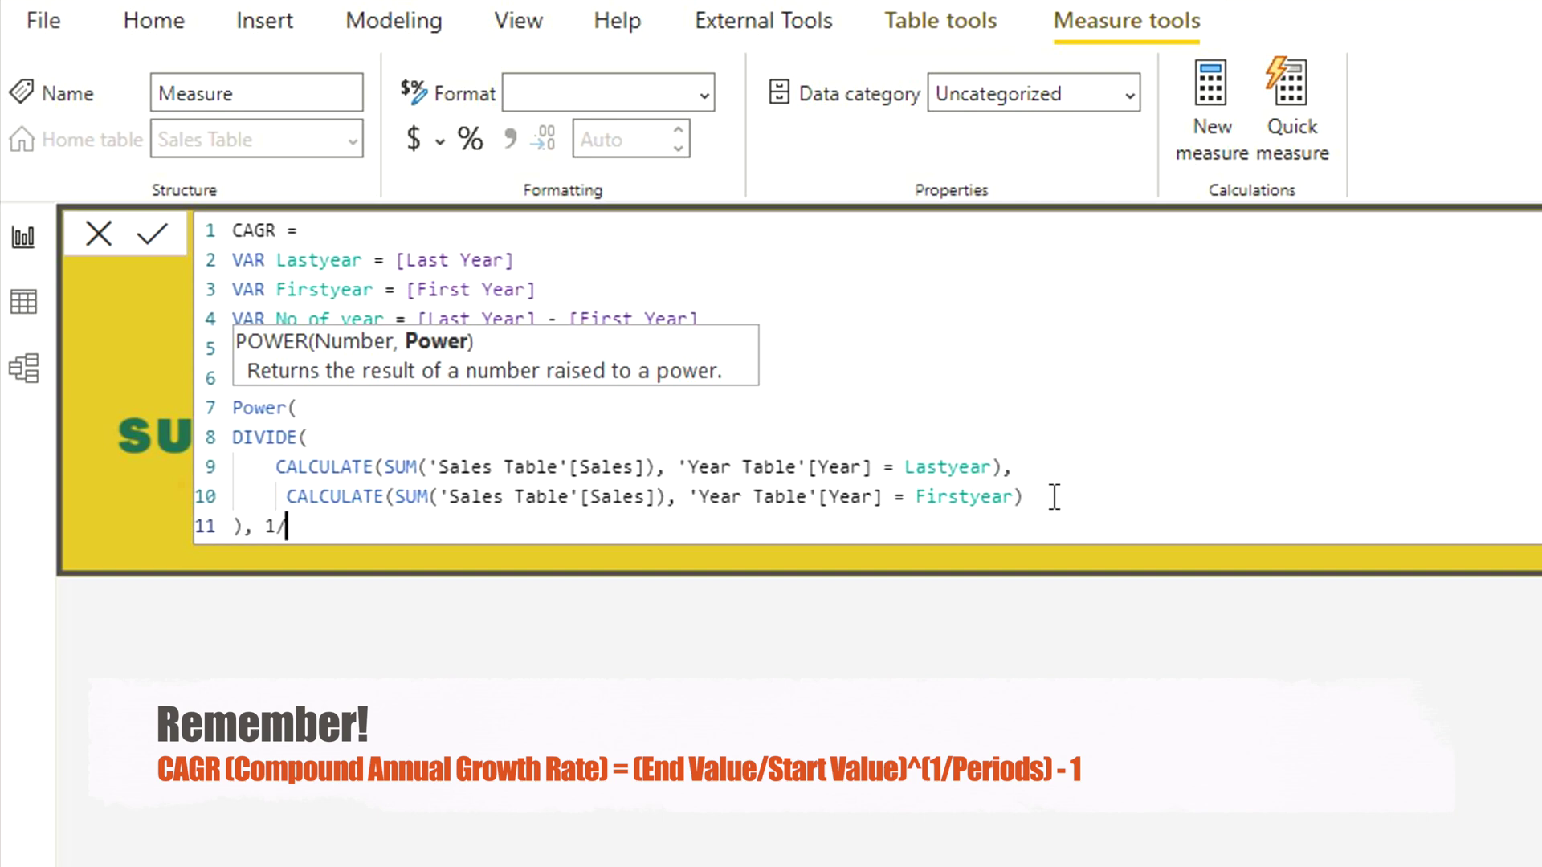
pyautogui.doubleClick(355, 320)
pyautogui.hotkey('ctrl', 'c')
pyautogui.click(300, 528)
pyautogui.hotkey('ctrl', 'v')
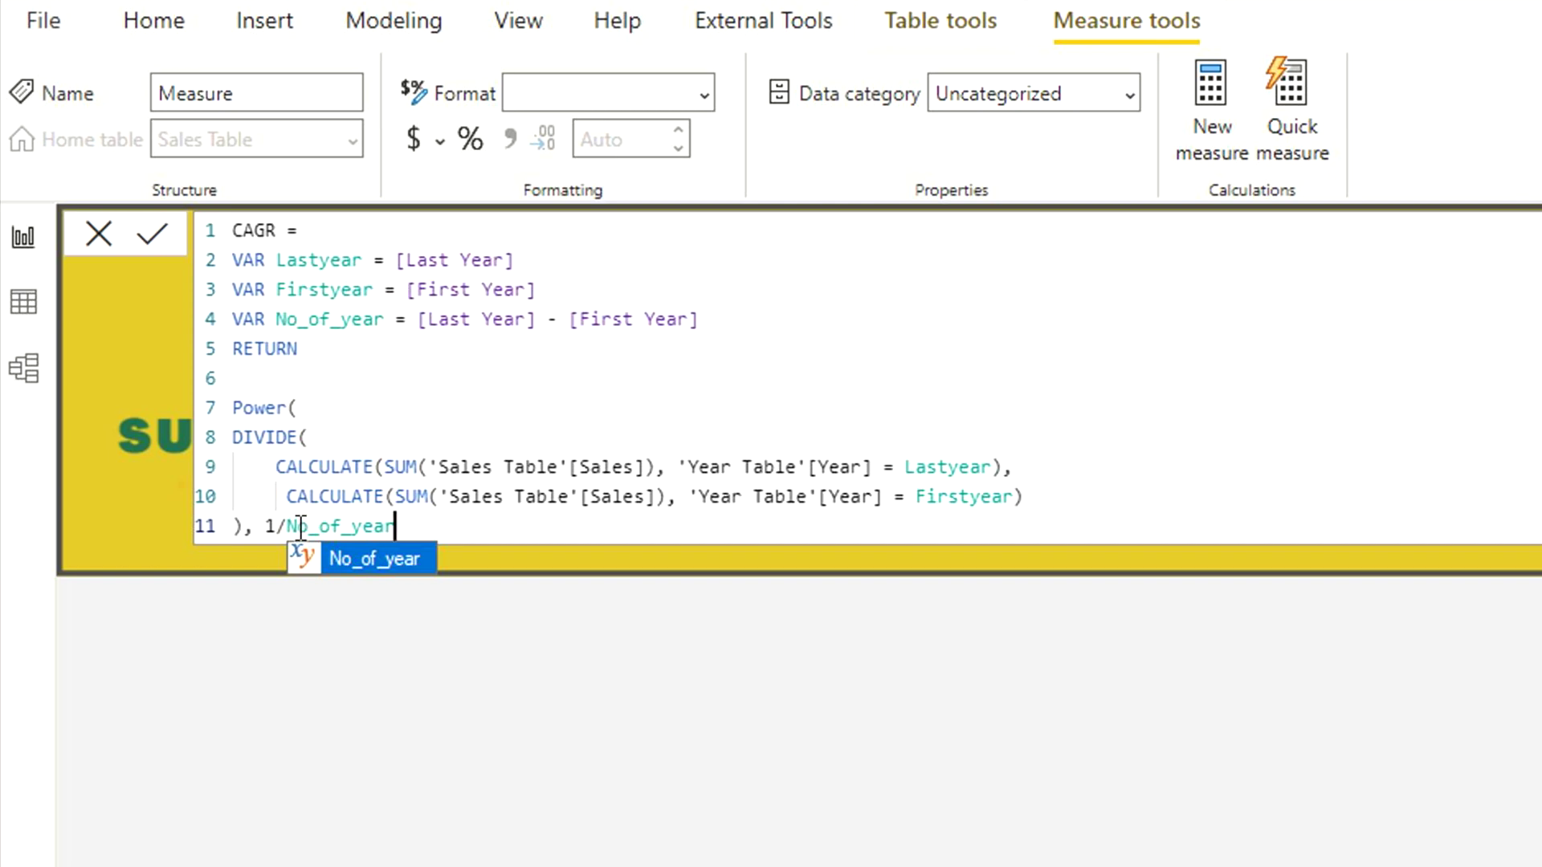
# Step: Close the POWER function, subtract 1 from its result, and commit the CAGR measure
pyautogui.hotkey('shift', 'Return')
pyautogui.write(')')
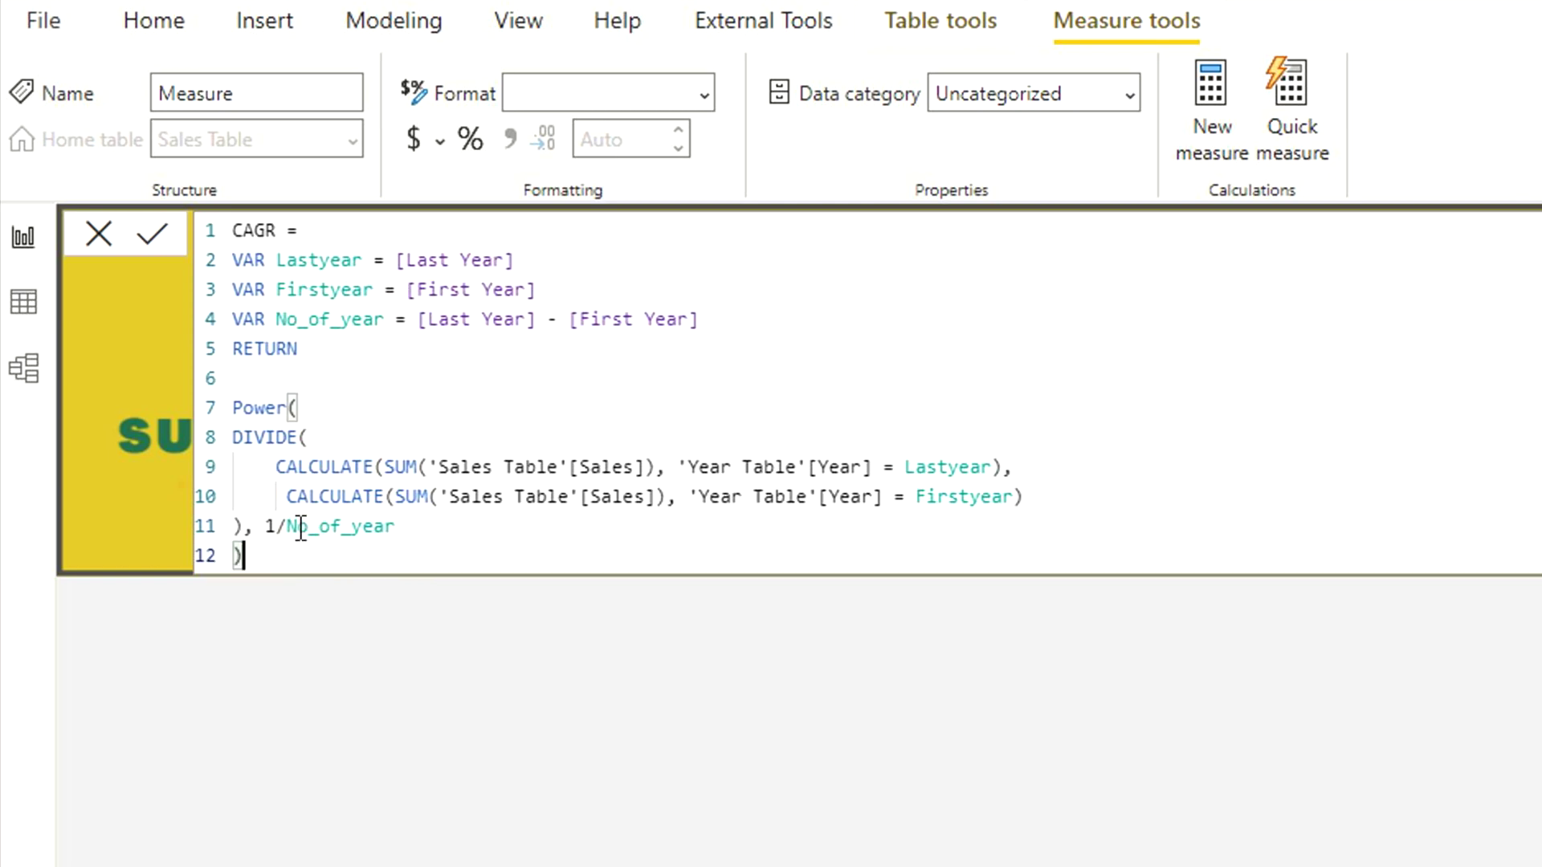
pyautogui.write(' - 1')
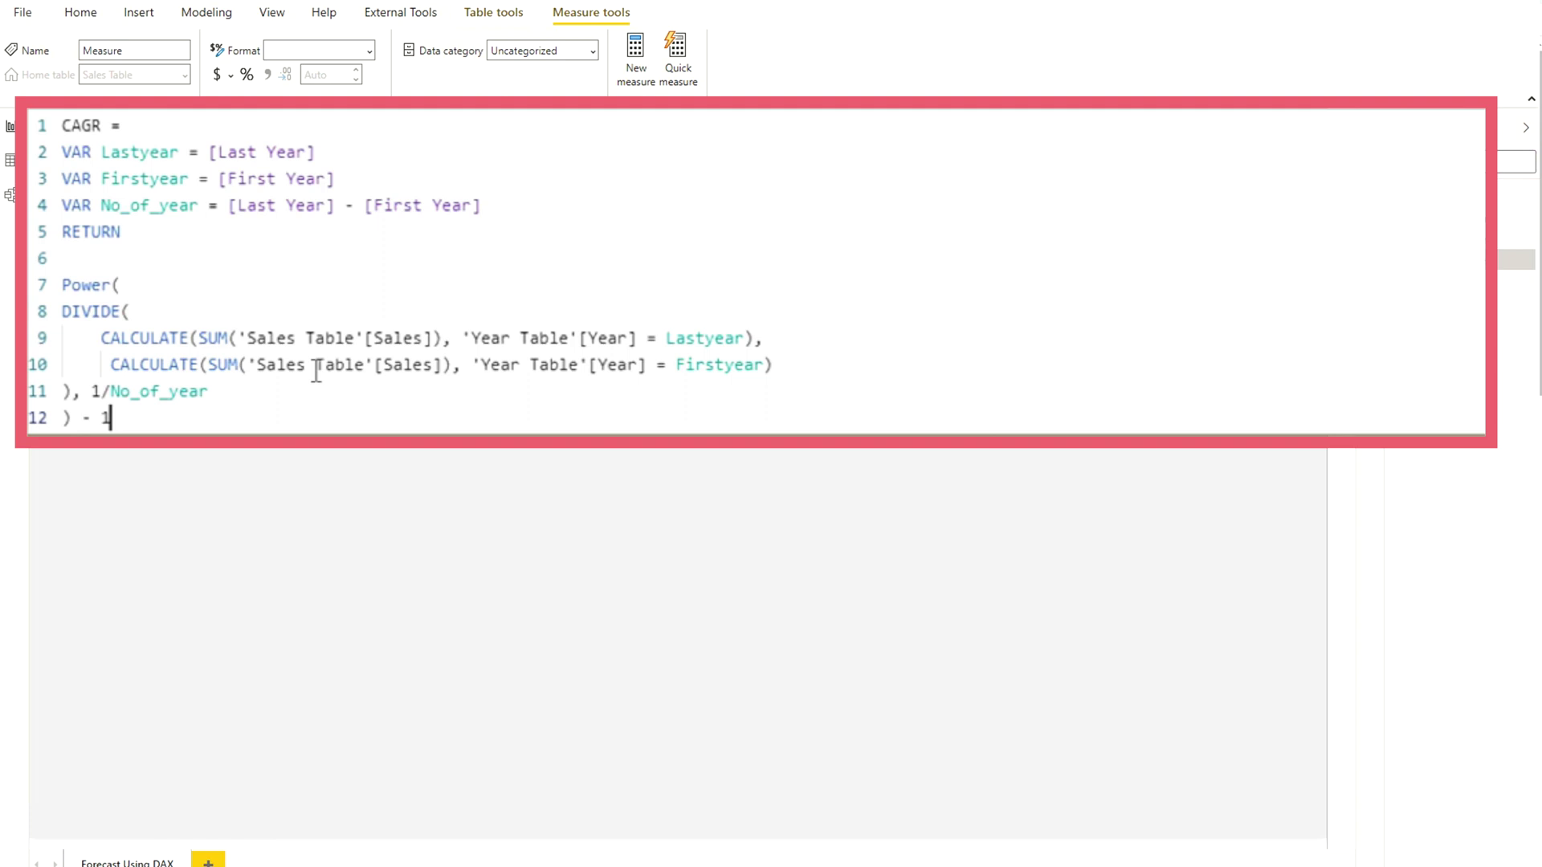
pyautogui.press('Return')
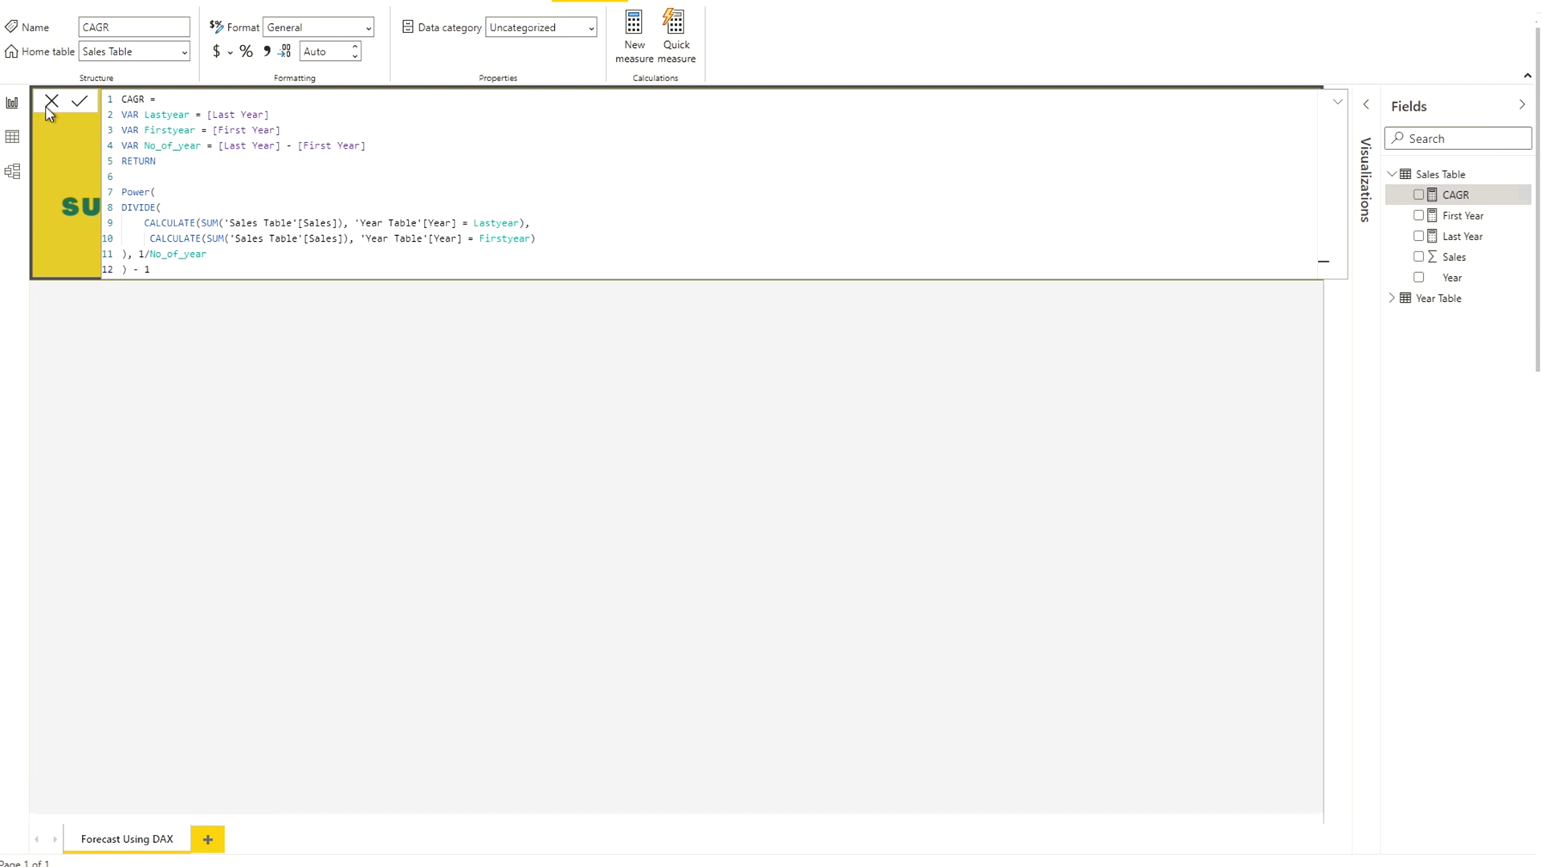
pyautogui.click(50, 102)
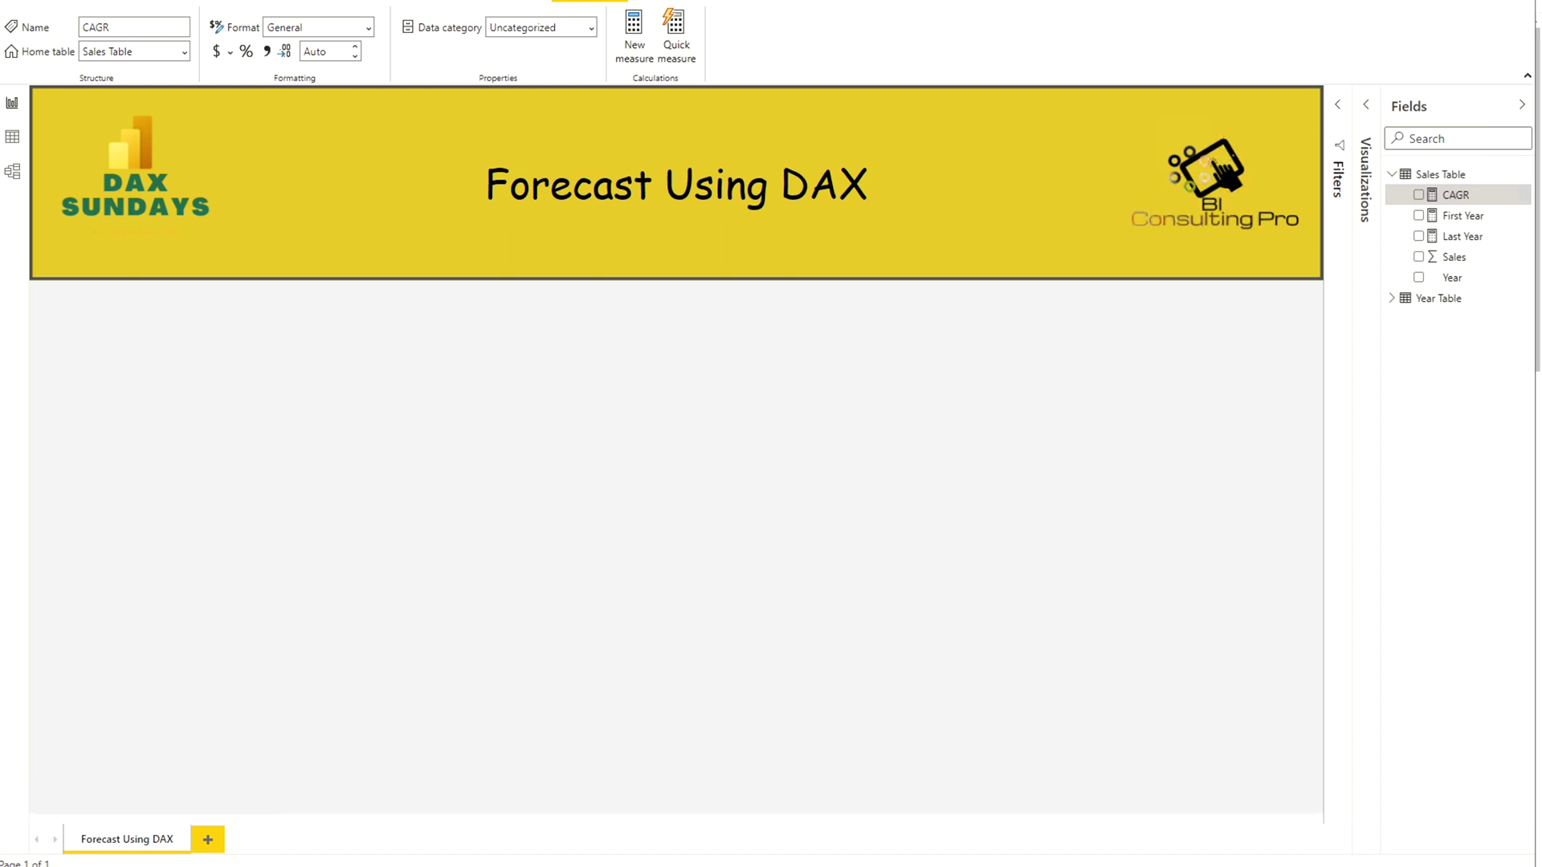
# Step: Create a new measure named Forecast in Sales Table
pyautogui.click(1523, 175)
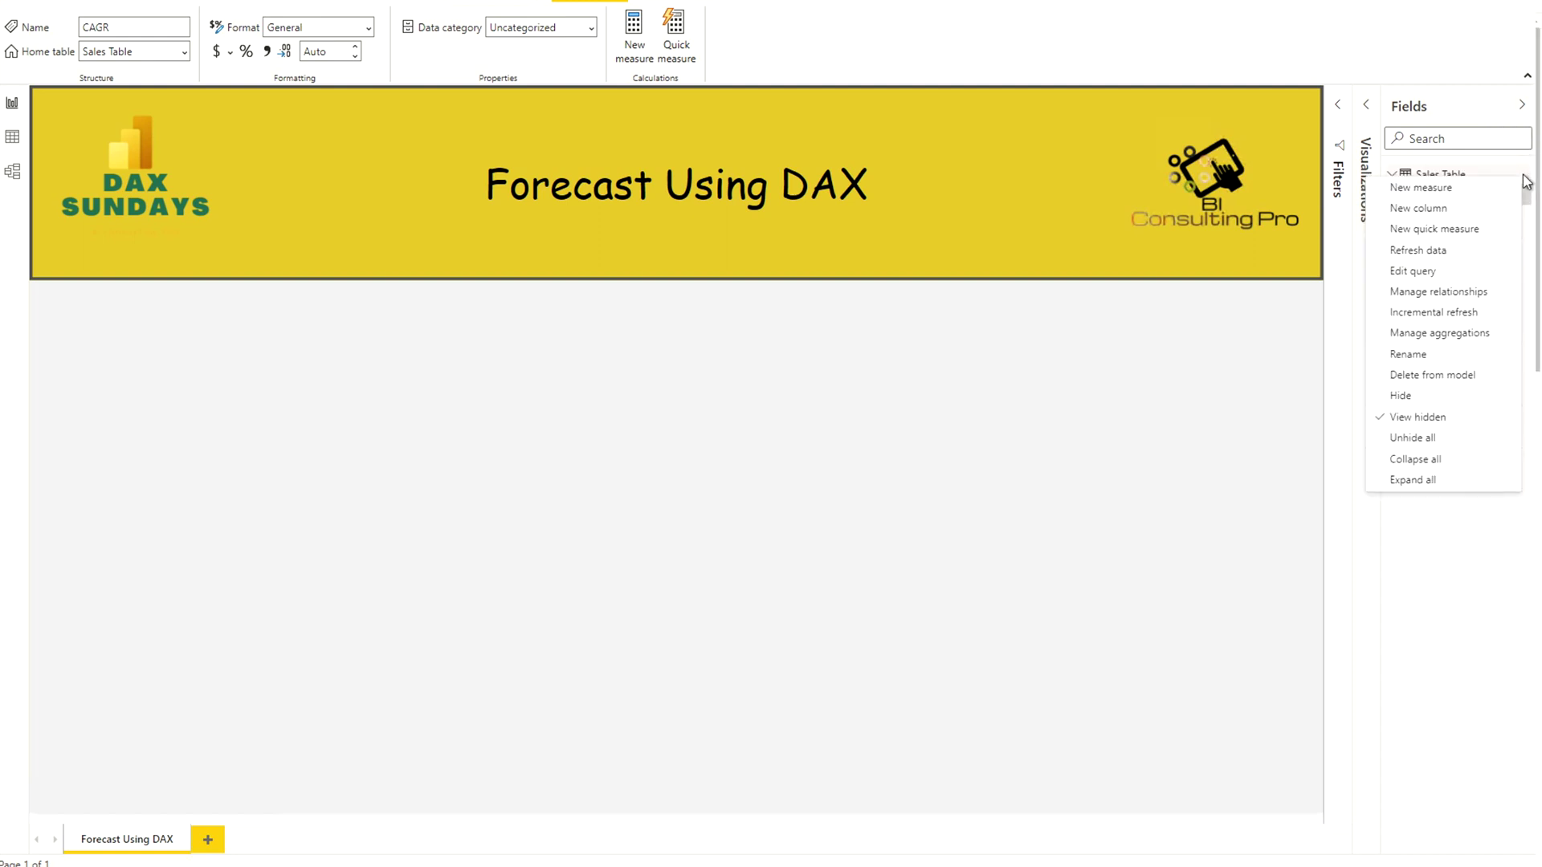
pyautogui.click(1472, 197)
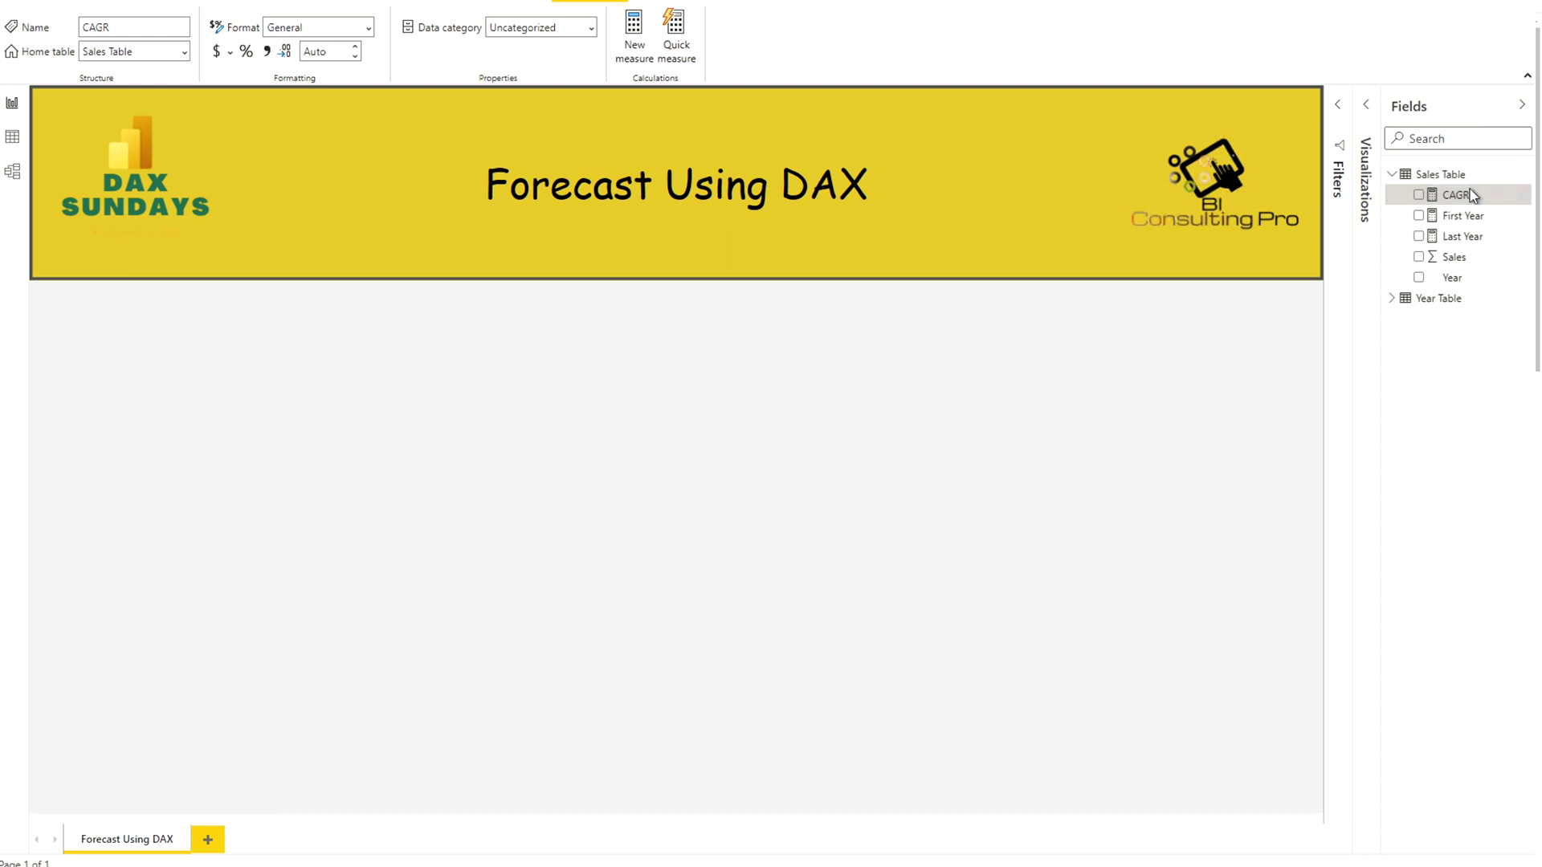
pyautogui.write('Fore')
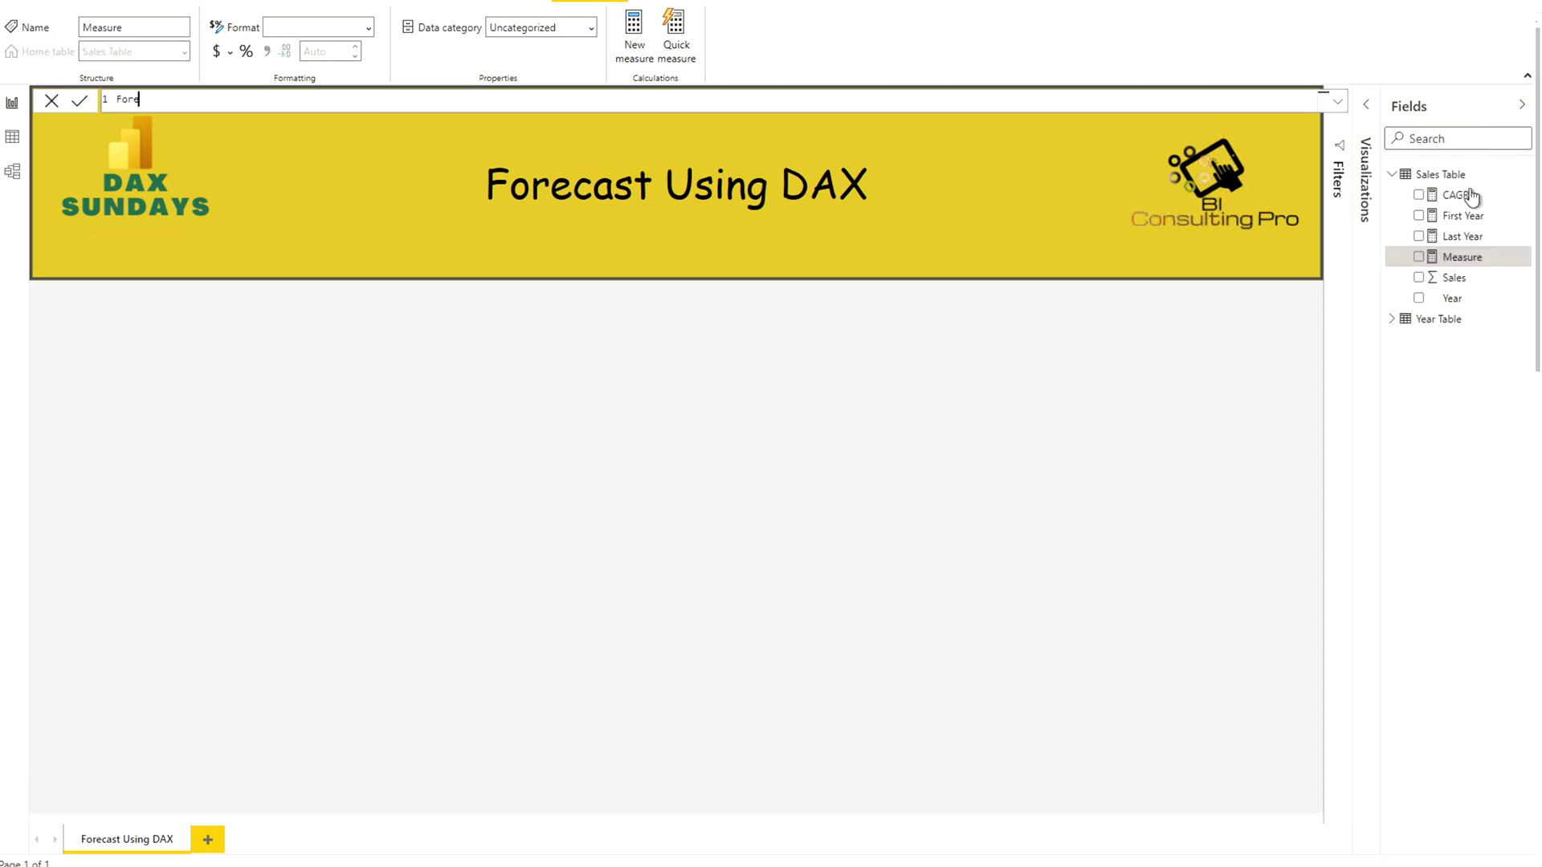
pyautogui.write('cast =')
pyautogui.hotkey('shift', 'Return')
# Step: Add a variable Lastyear equal to [Last Year] to the Forecast measure
pyautogui.write('VAR ')
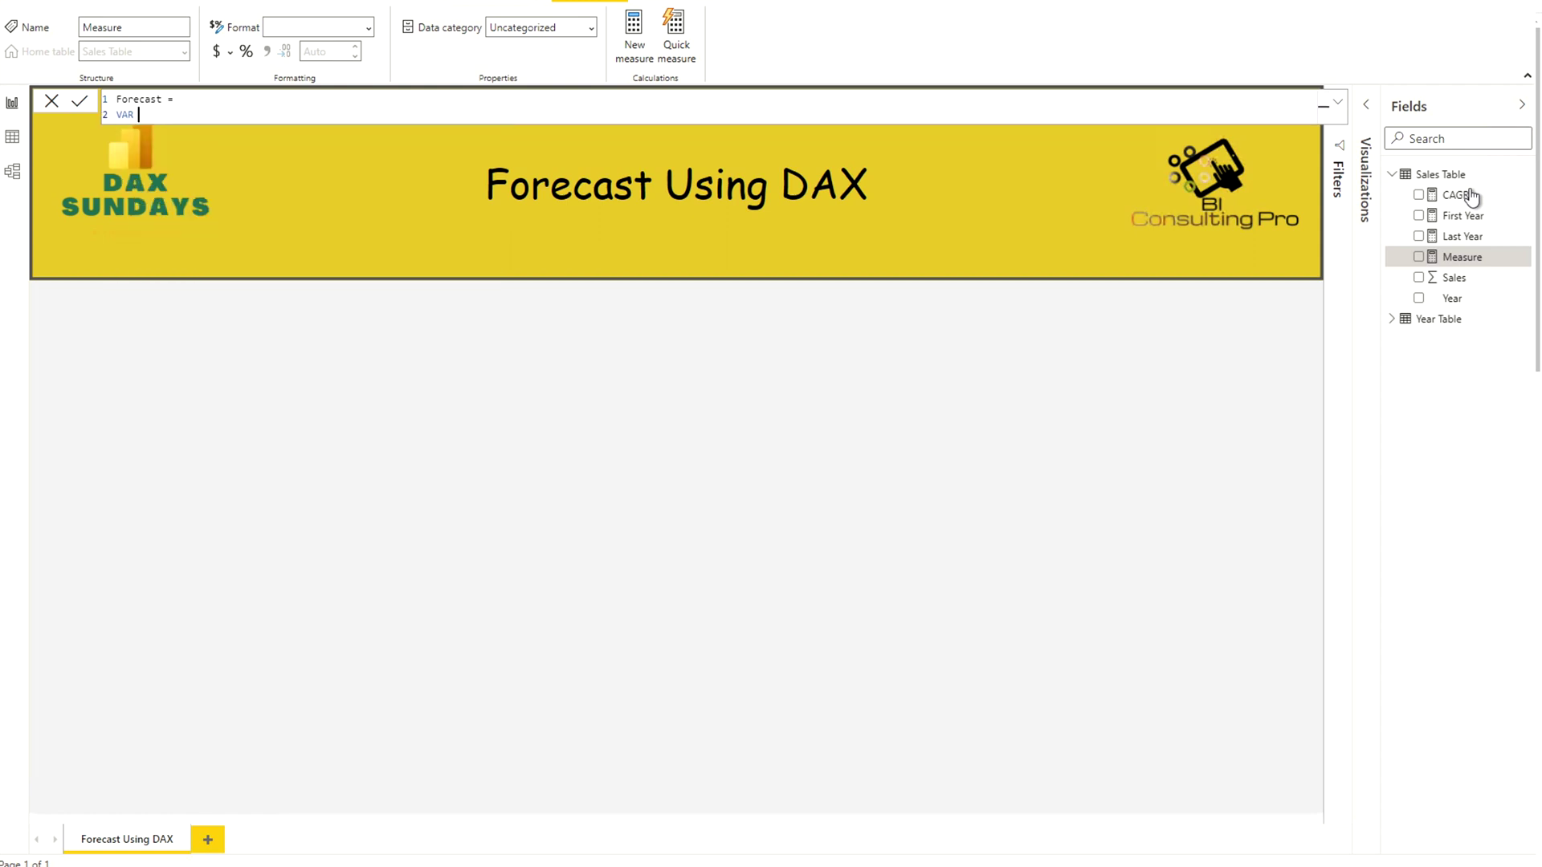
pyautogui.write('La')
pyautogui.write('st')
pyautogui.write('year = ')
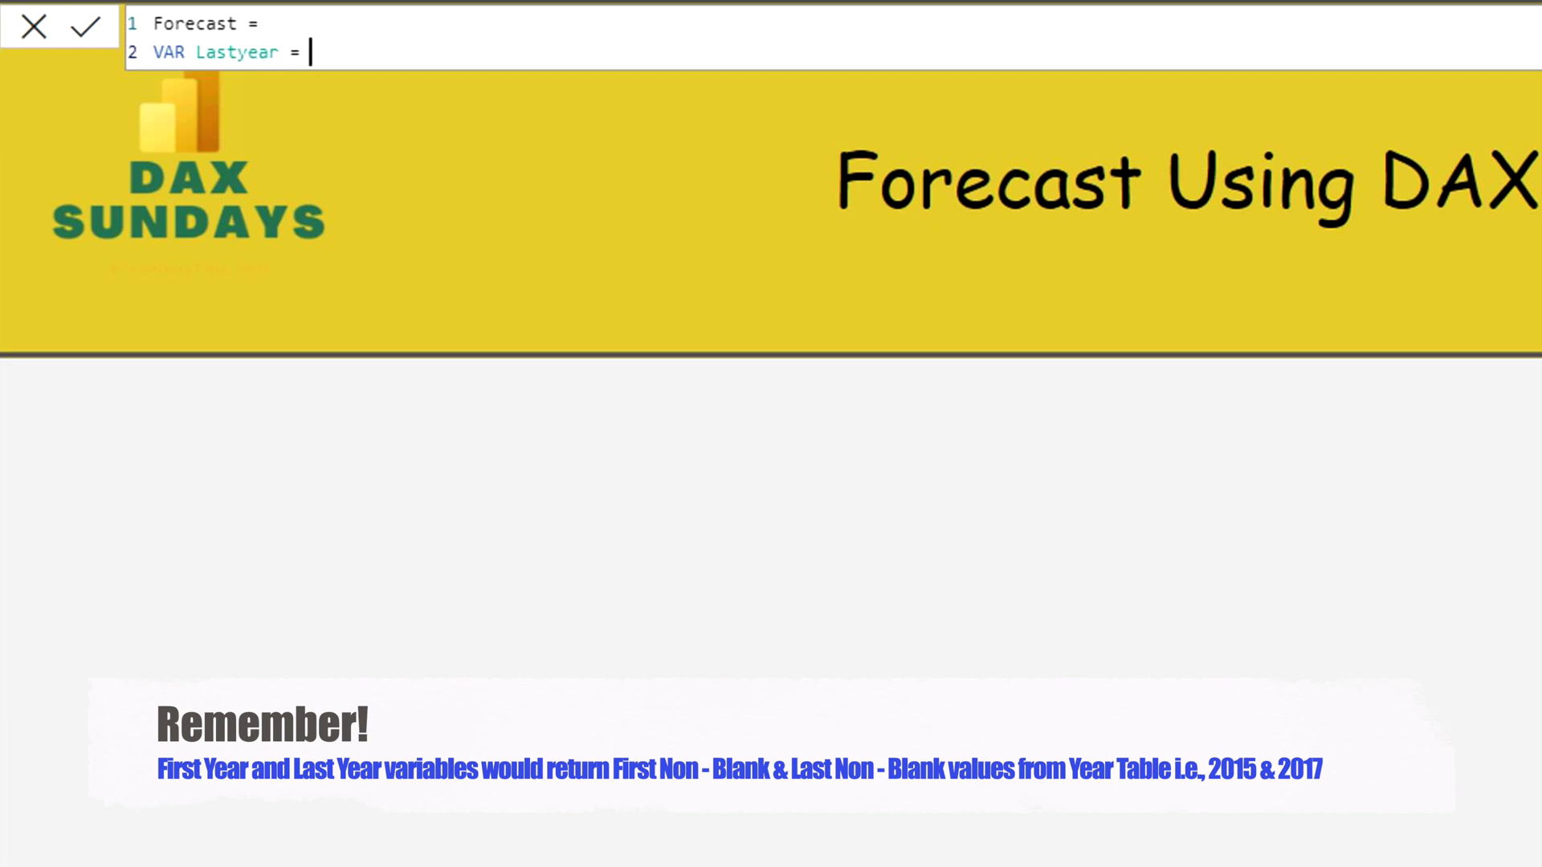
pyautogui.write('[l')
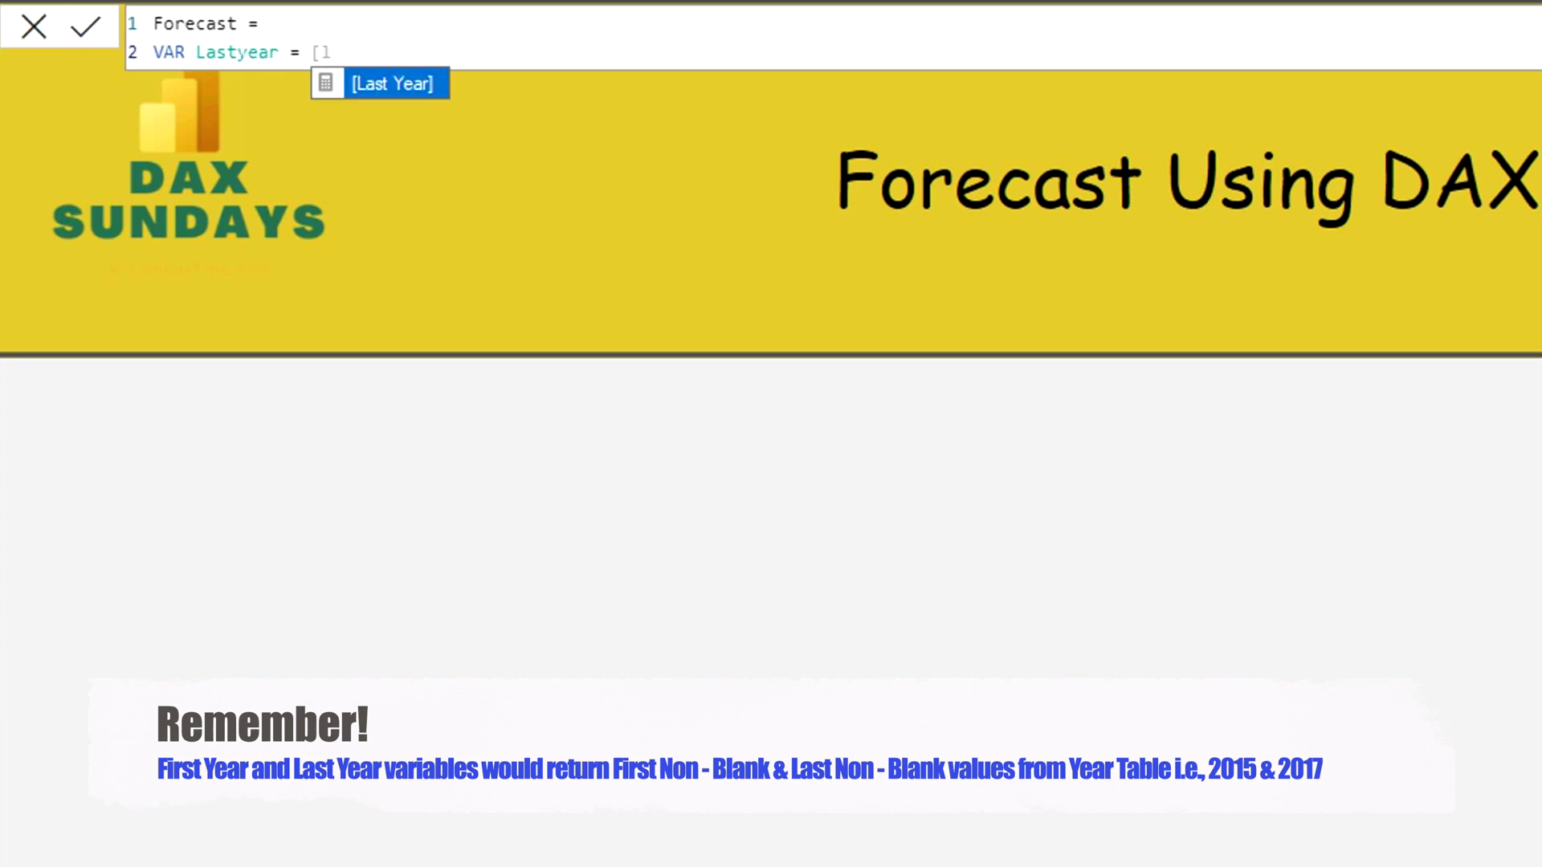
pyautogui.press('Tab')
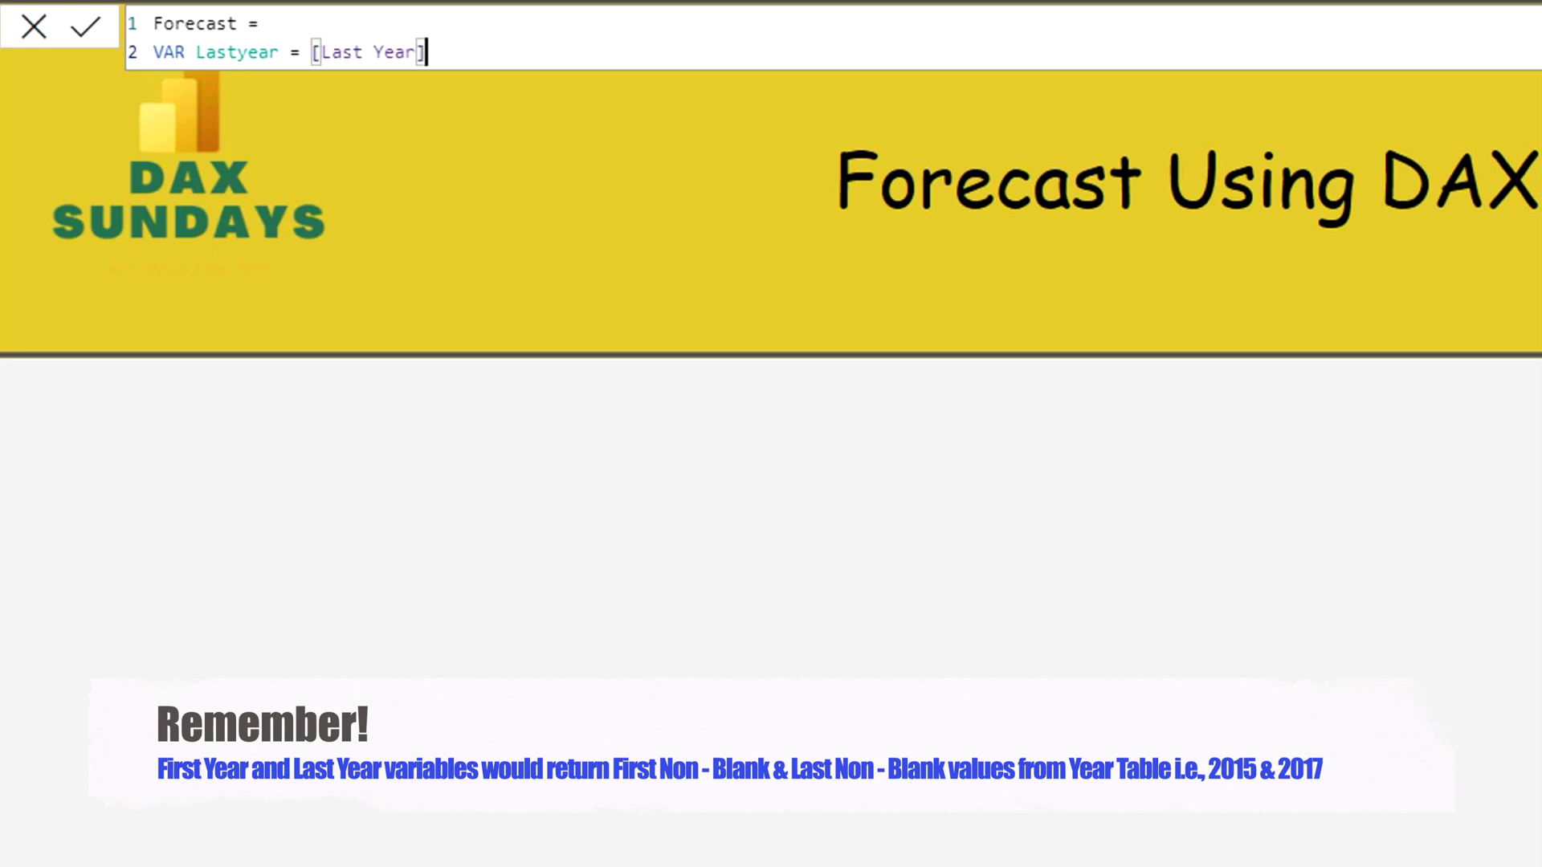
# Step: Add a variable No_of_years to the Forecast measure, beginning its expression with SELECTEDVALUE on 'Year Table'[Year]
pyautogui.hotkey('shift', 'Return')
pyautogui.write('VAR ')
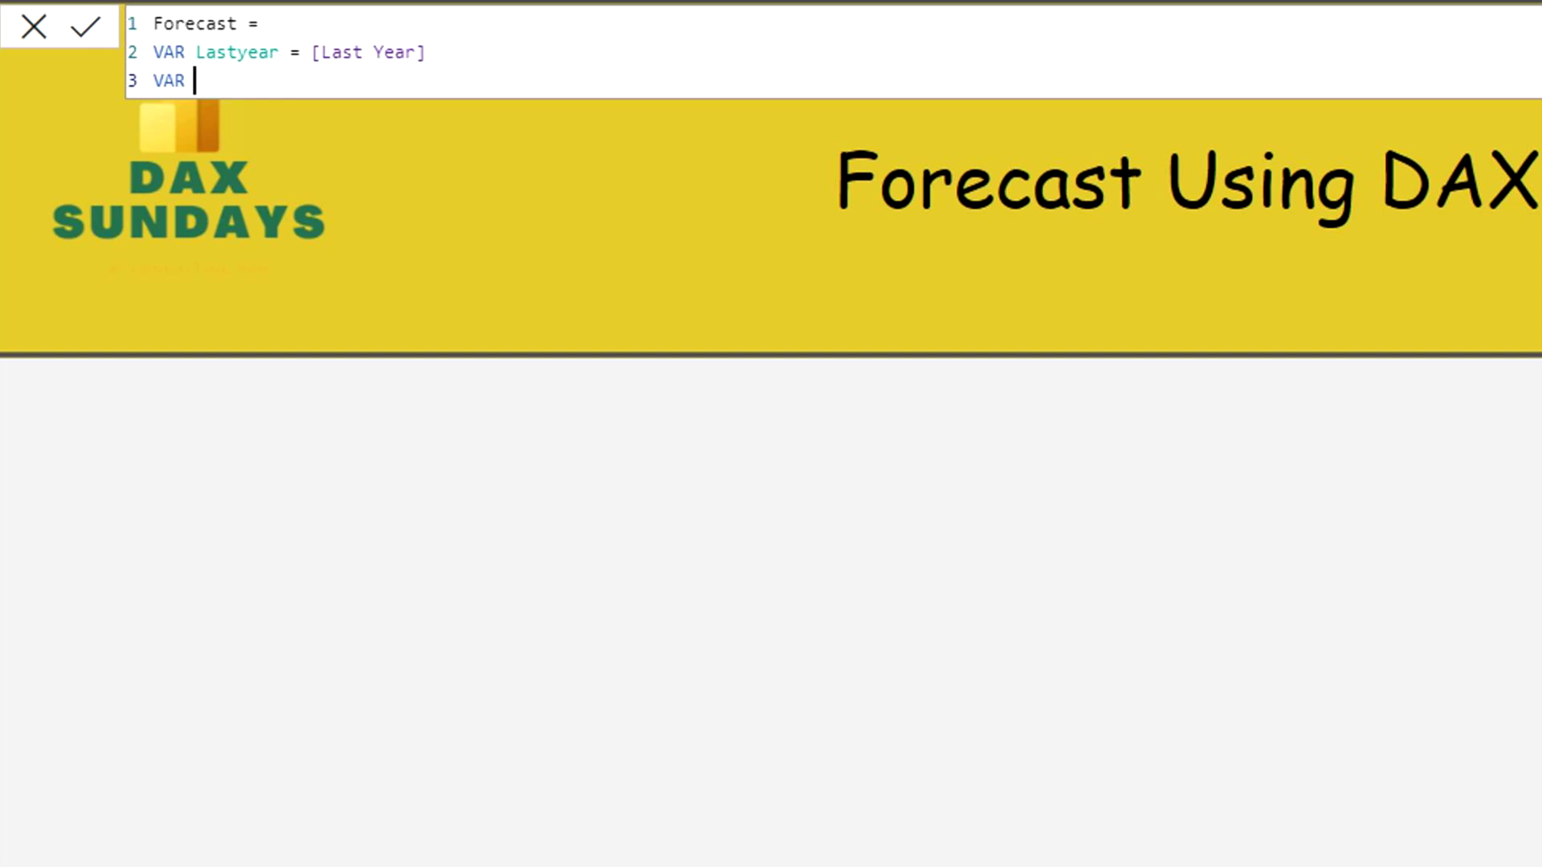
pyautogui.write('No.')
pyautogui.press('BackSpace')
pyautogui.write('_of_years =')
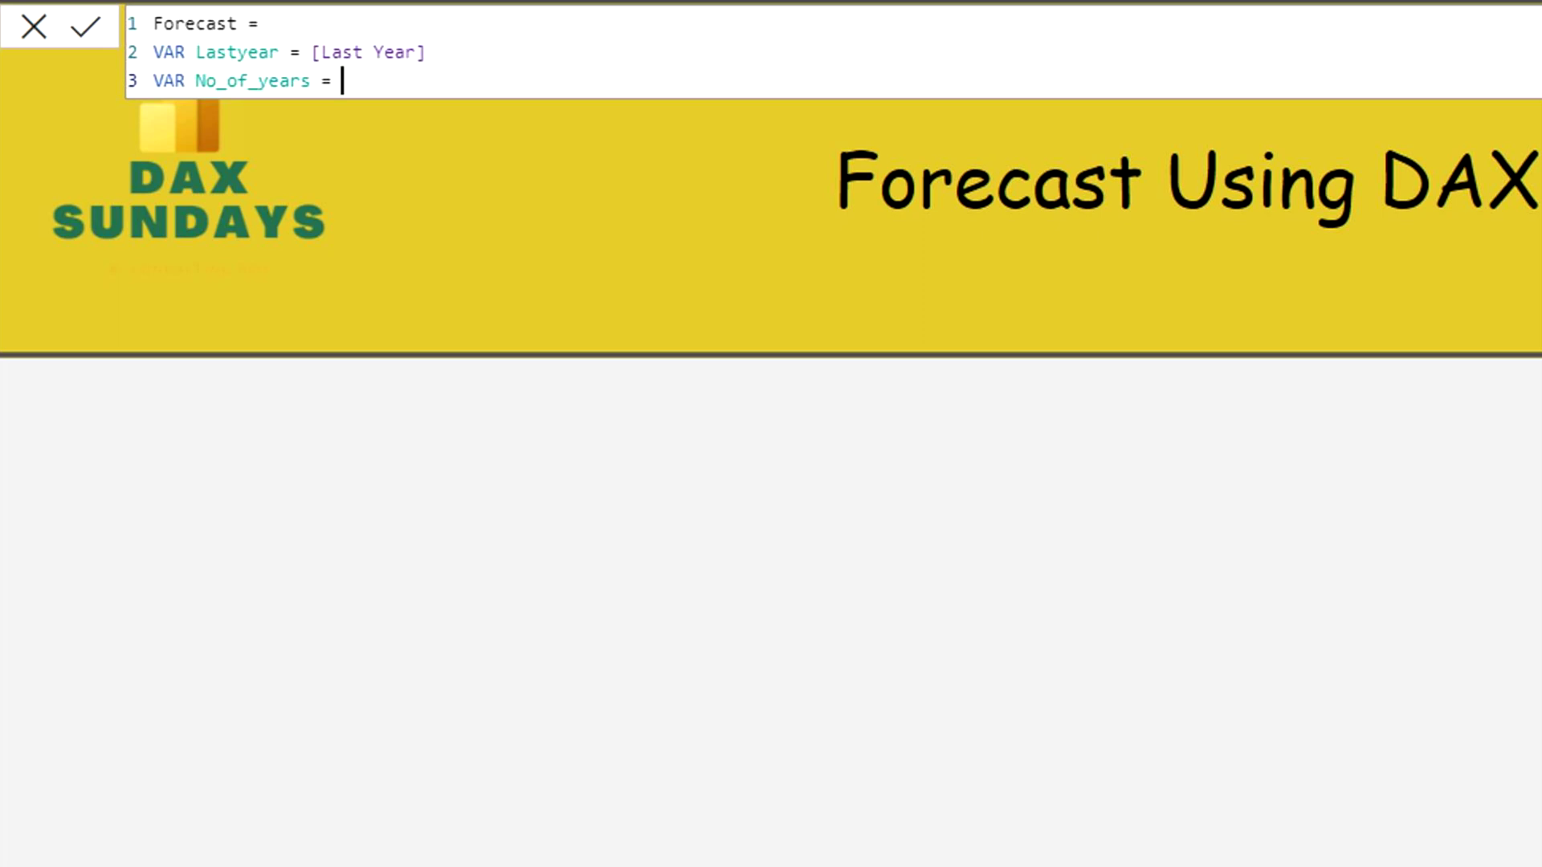
pyautogui.write('SELECT')
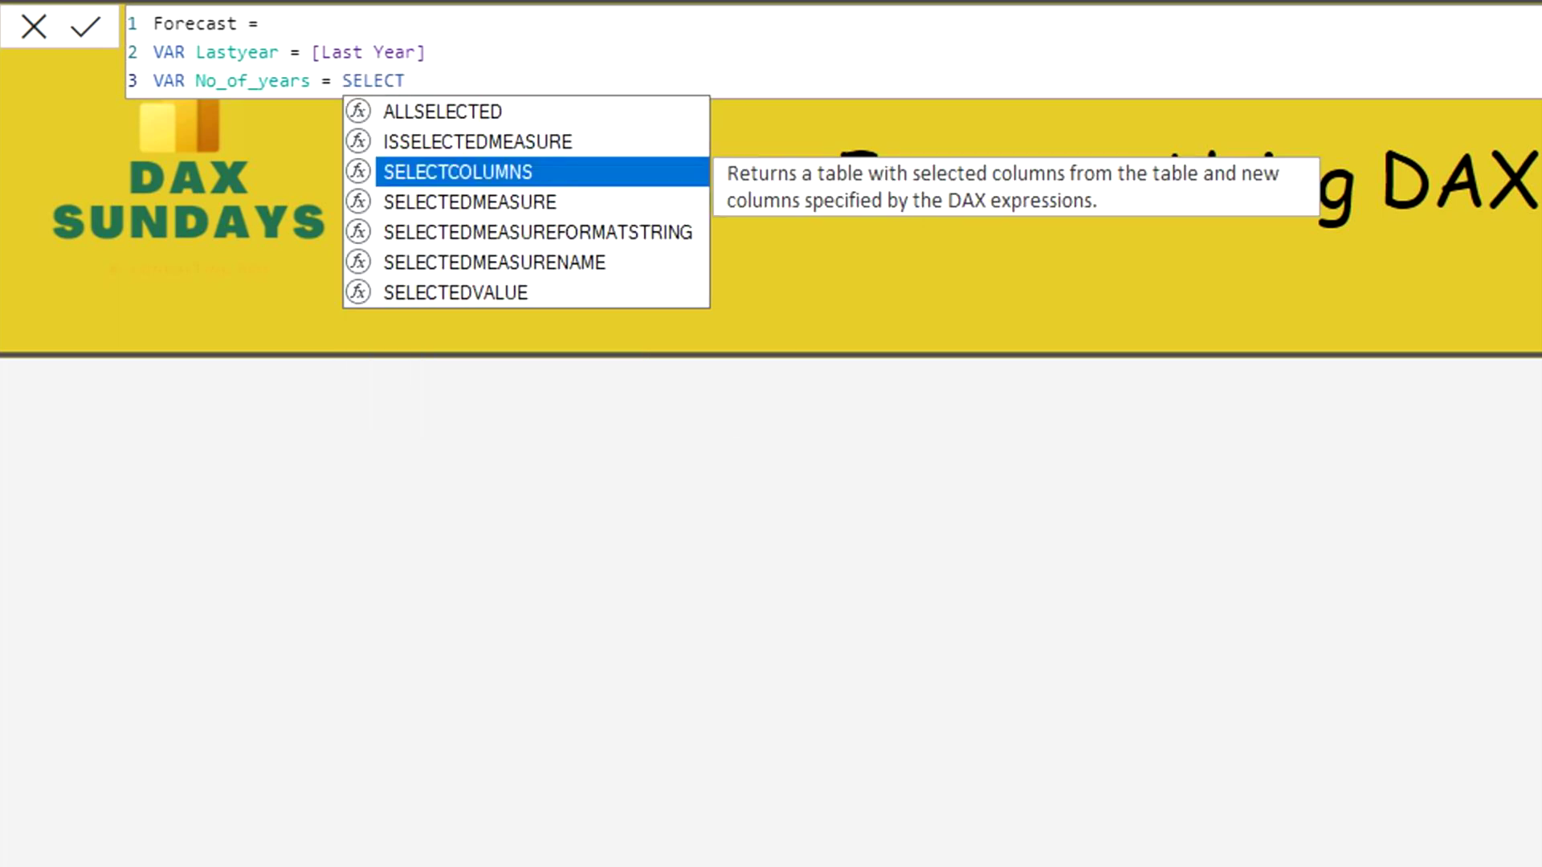
pyautogui.press('Down')
pyautogui.press('Down')
pyautogui.press('Down')
pyautogui.press('Down')
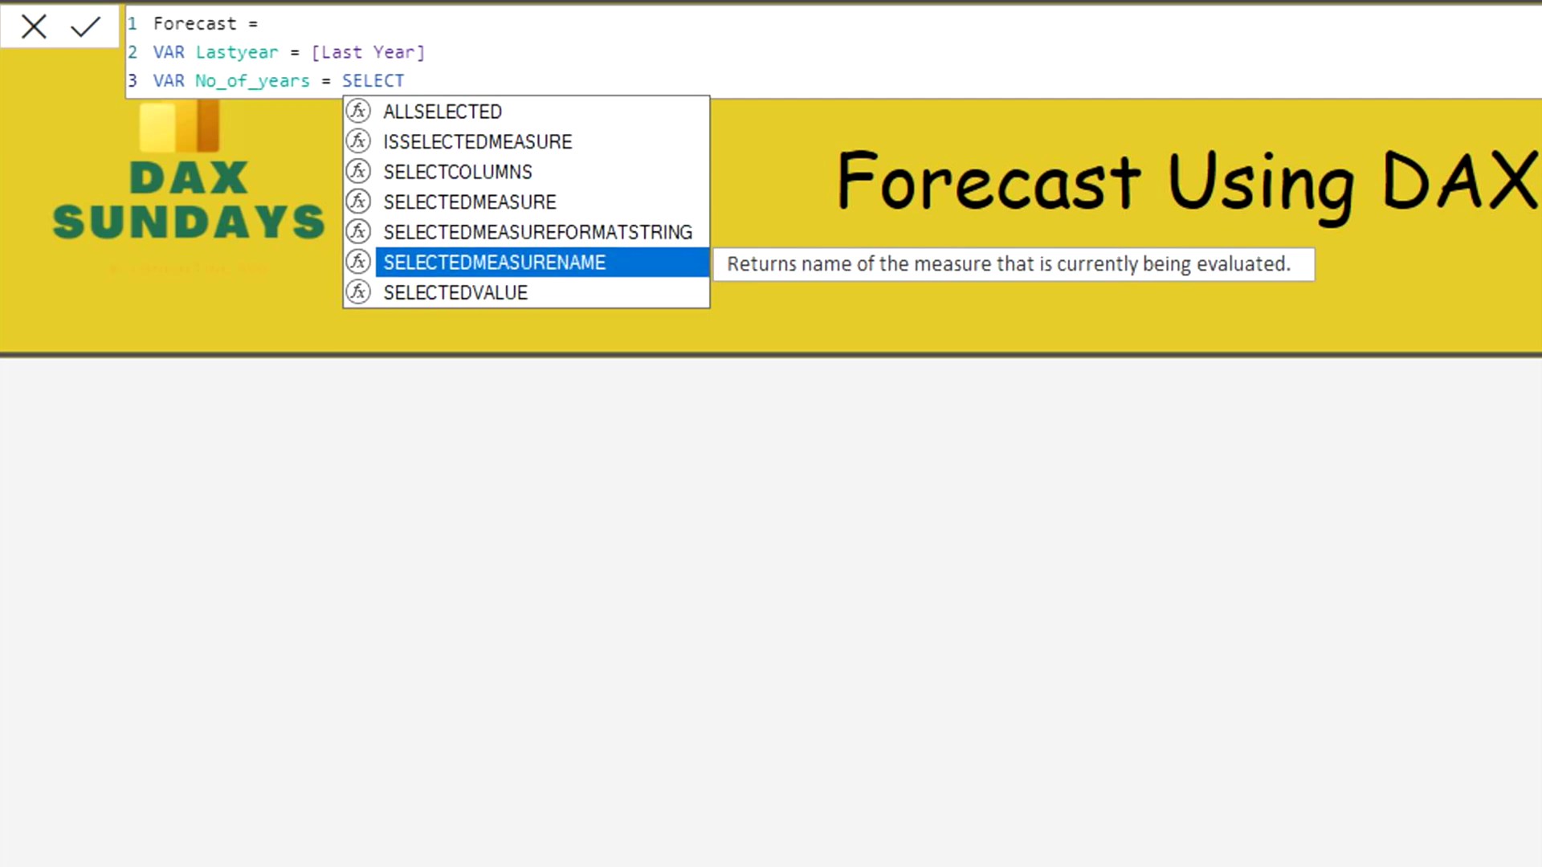
pyautogui.press('Tab')
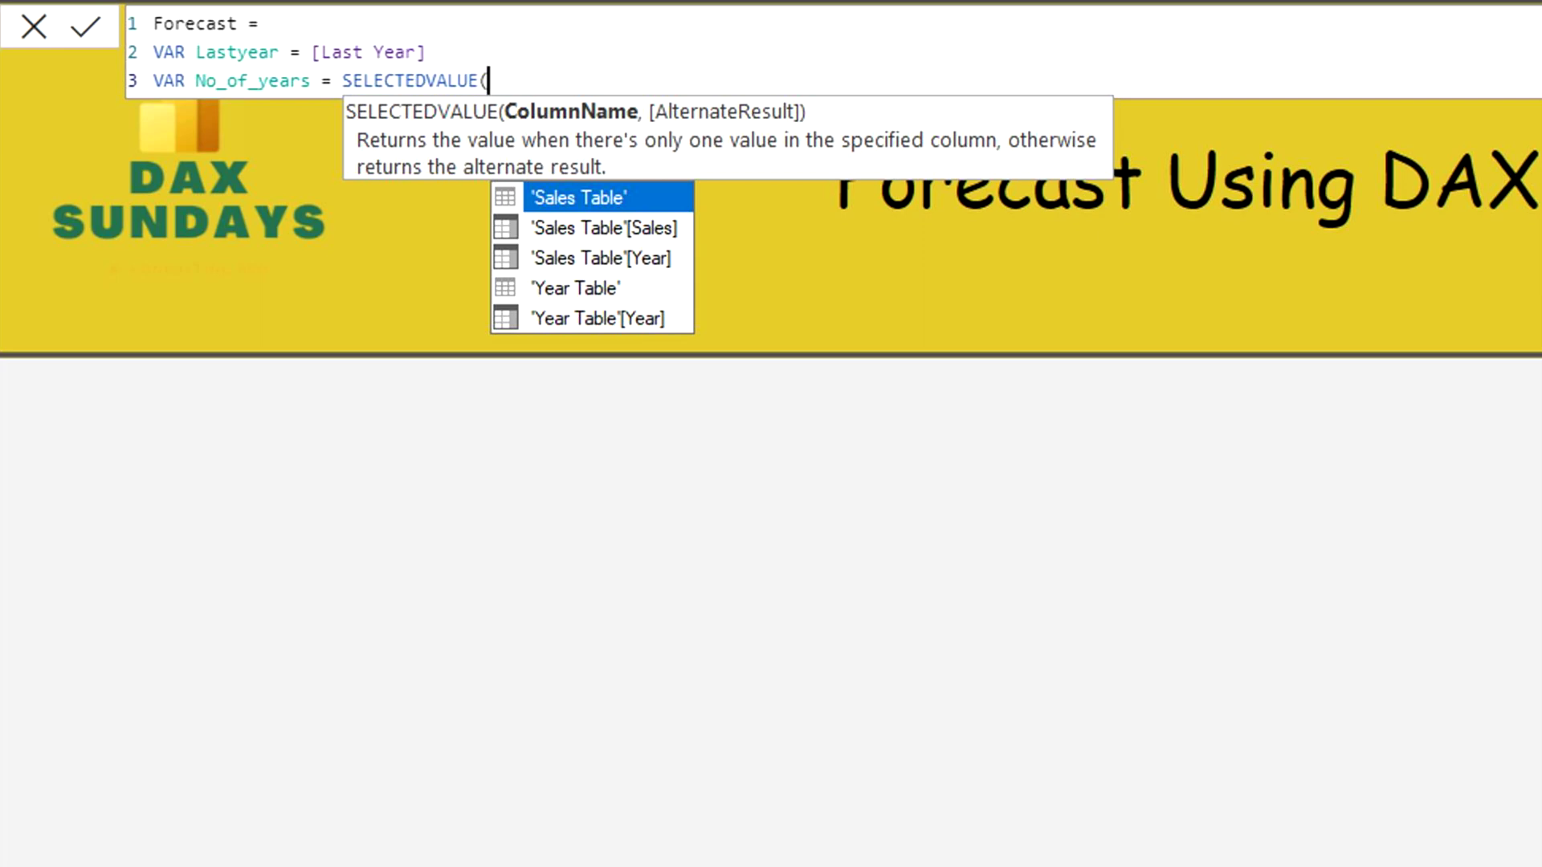
pyautogui.click(638, 324)
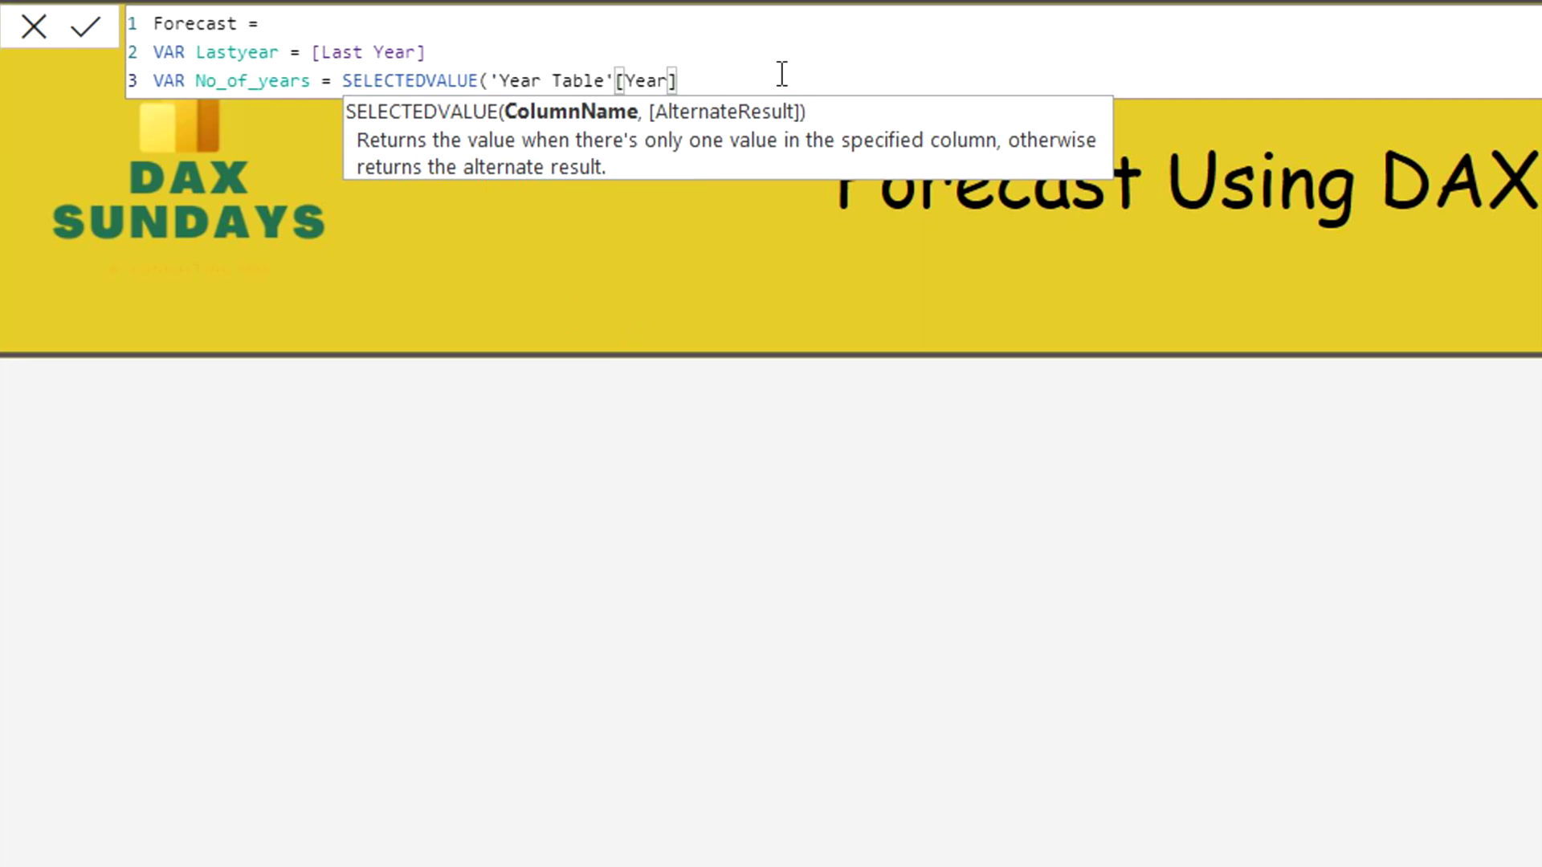
# Step: Close SELECTEDVALUE and subtract the [Last Year] measure from it in the No_of_years variable
pyautogui.write(') - ')
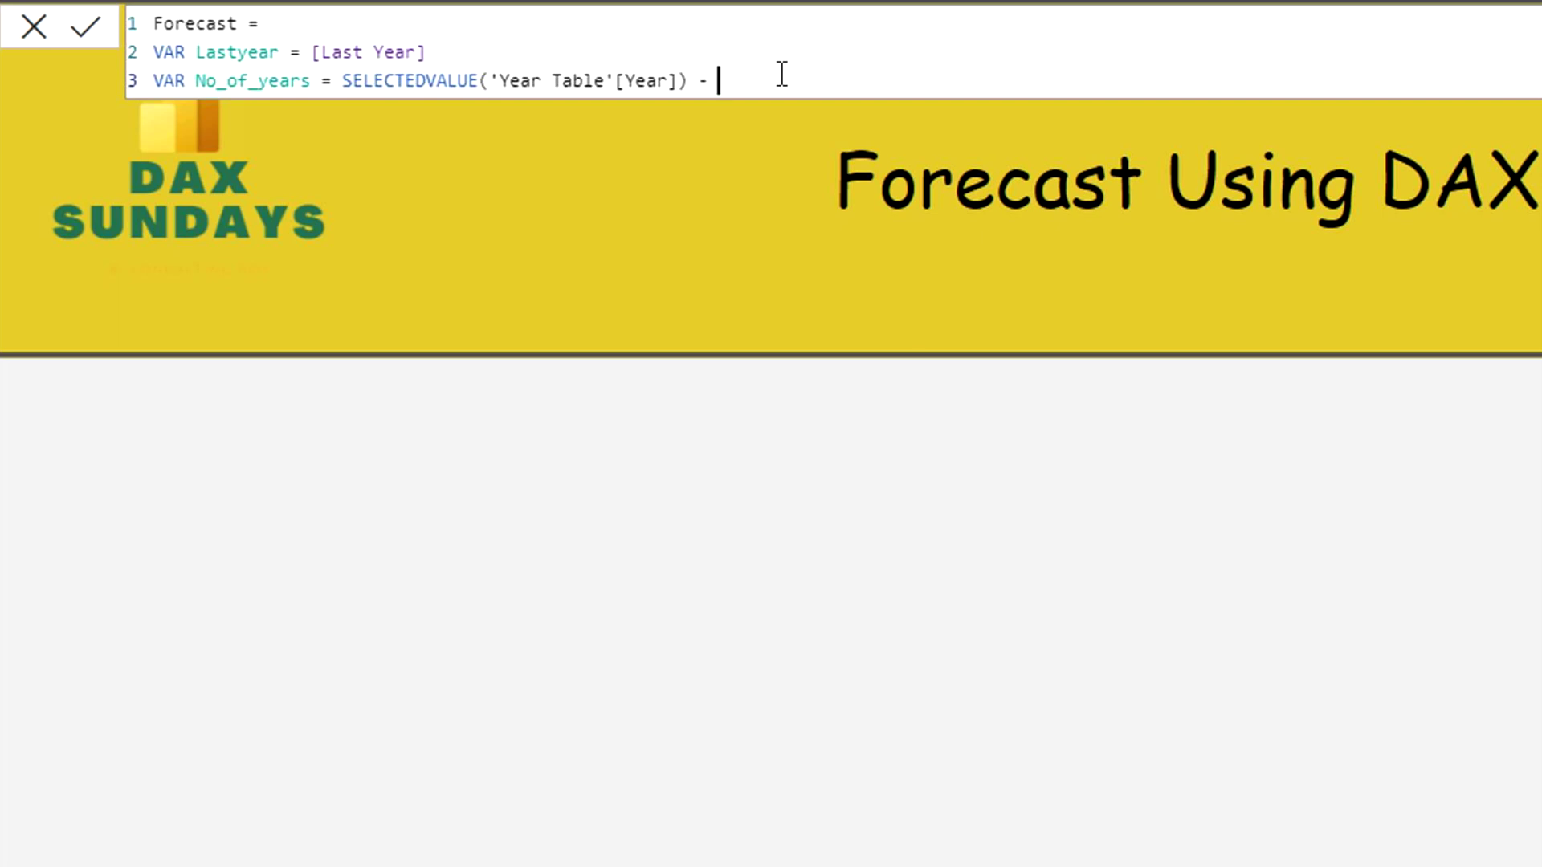
pyautogui.write('[')
pyautogui.press('Down')
pyautogui.press('Down')
pyautogui.press('Tab')
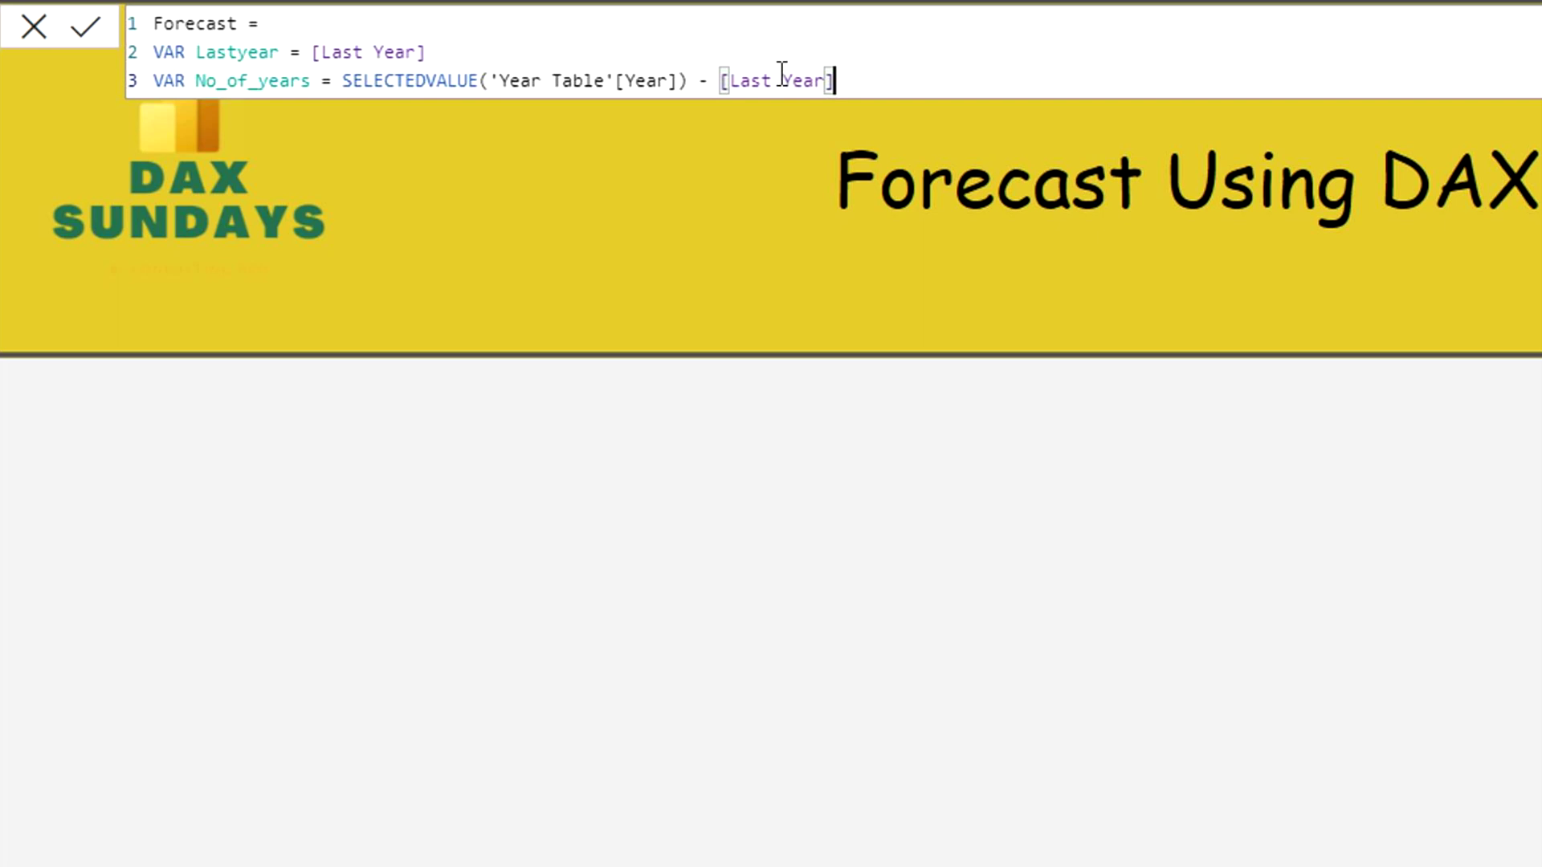
# Step: Add RETURN after the variables and begin an IF function below it, with its arguments on a new line
pyautogui.press('Return')
pyautogui.press('Return')
pyautogui.write('RETURN')
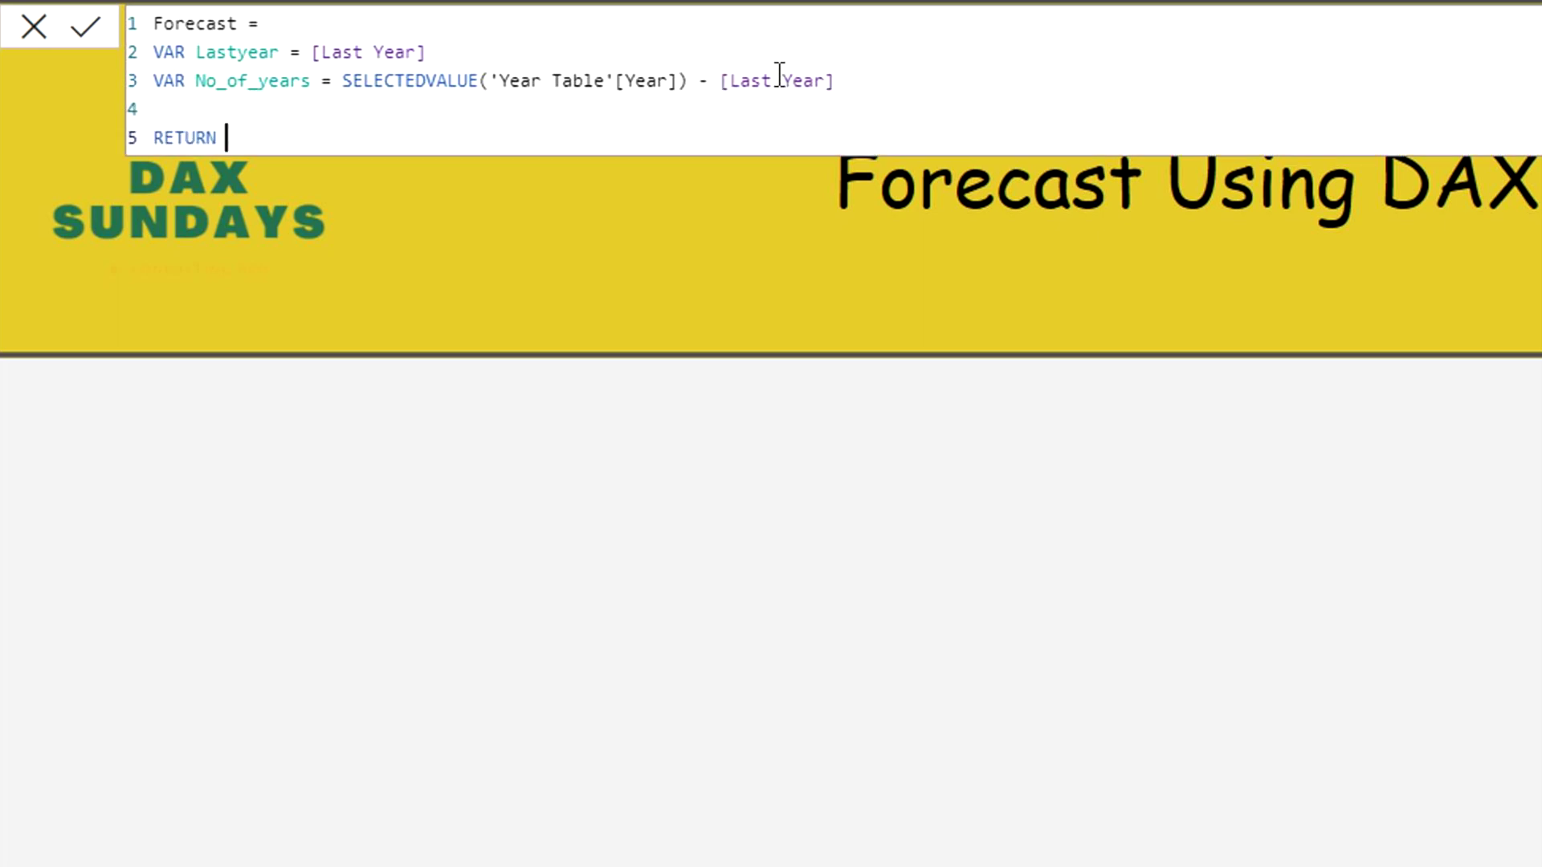
pyautogui.press('Return')
pyautogui.press('Return')
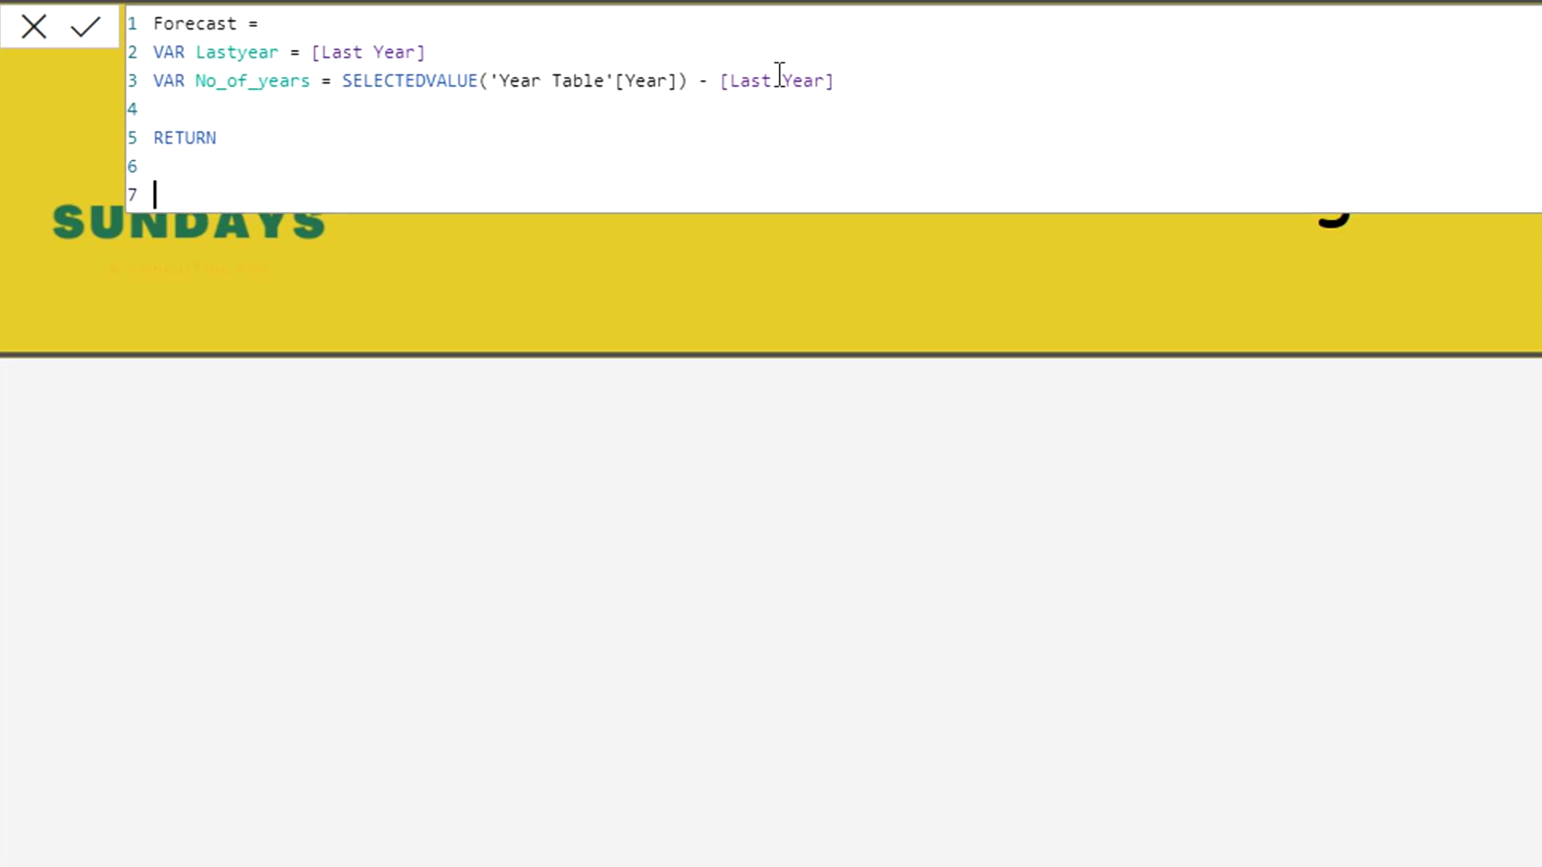
pyautogui.write('IF (')
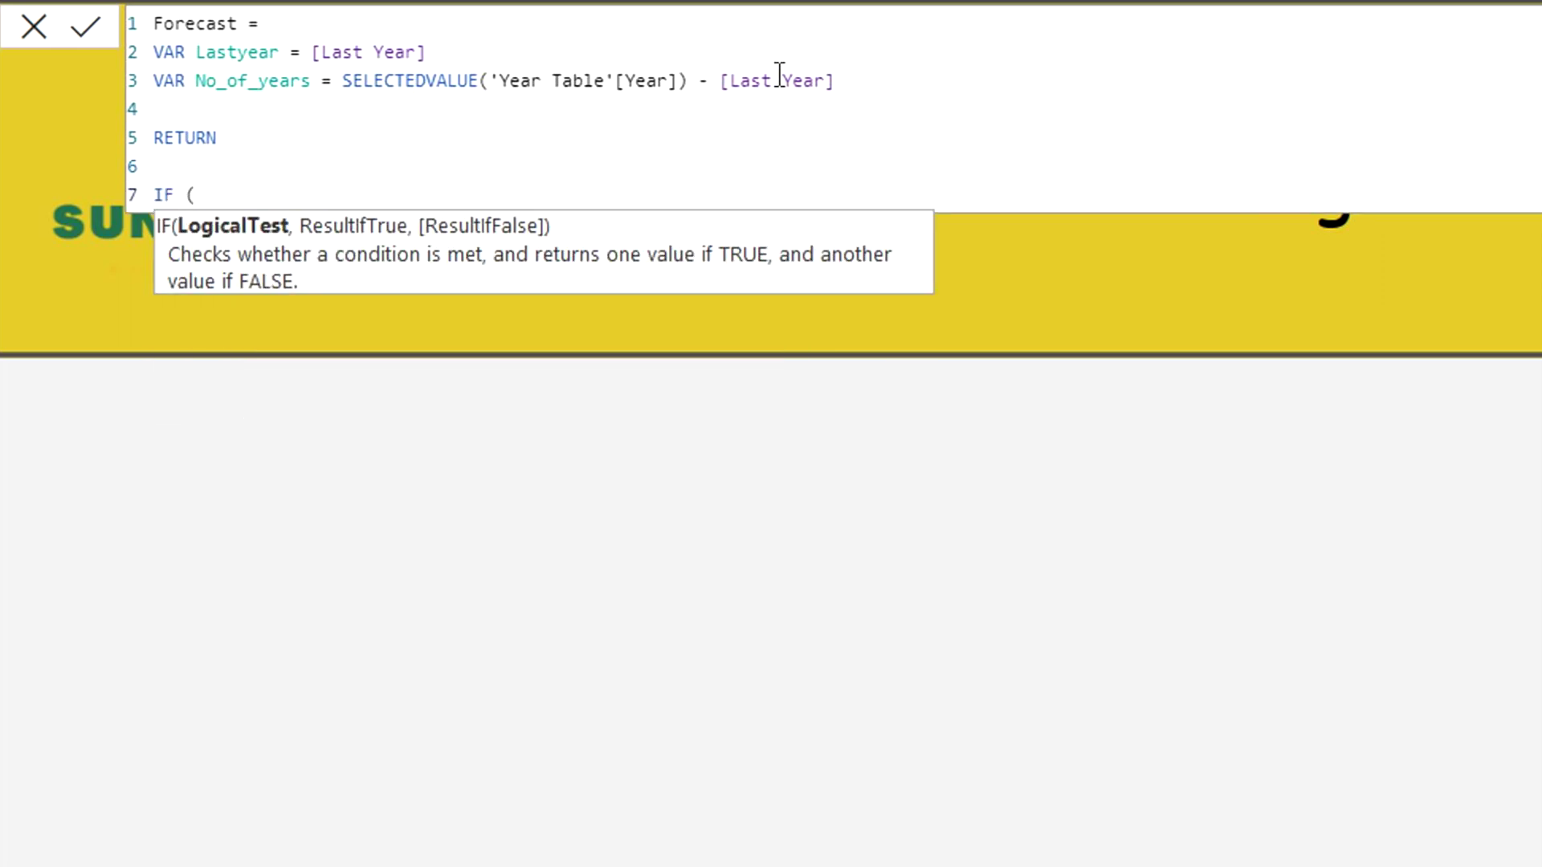
pyautogui.press('Return')
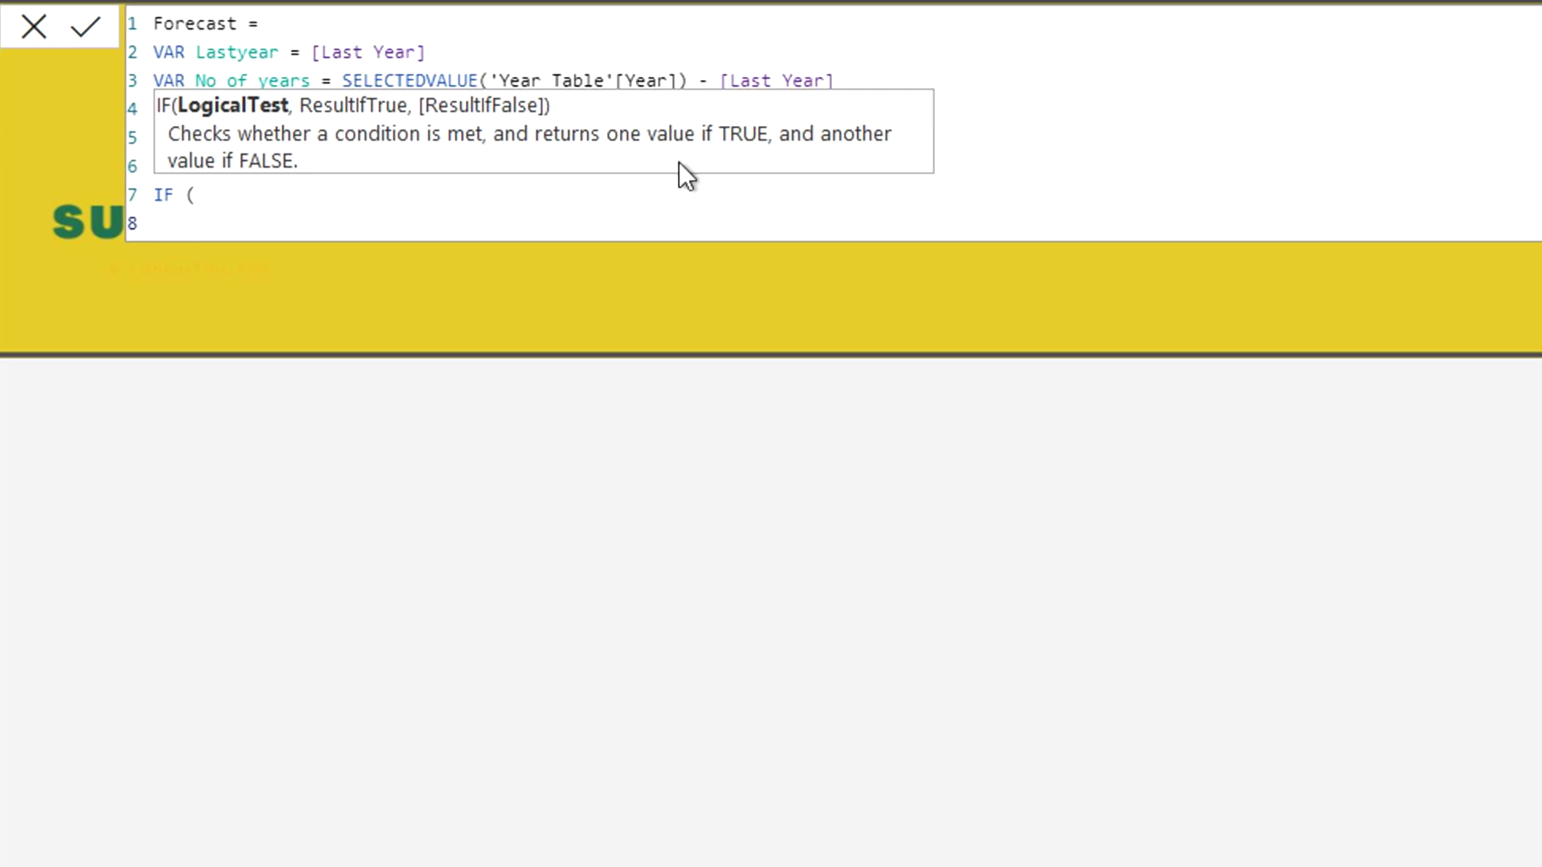
# Step: Copy SELECTEDVALUE('Year Table'[Year]) from the No_of_years variable and paste it as the start of the IF function's logical test
pyautogui.moveTo(685, 80); pyautogui.dragTo(344, 76)
pyautogui.hotkey('ctrl', 'c')
pyautogui.click(272, 219)
pyautogui.hotkey('ctrl', 'v')
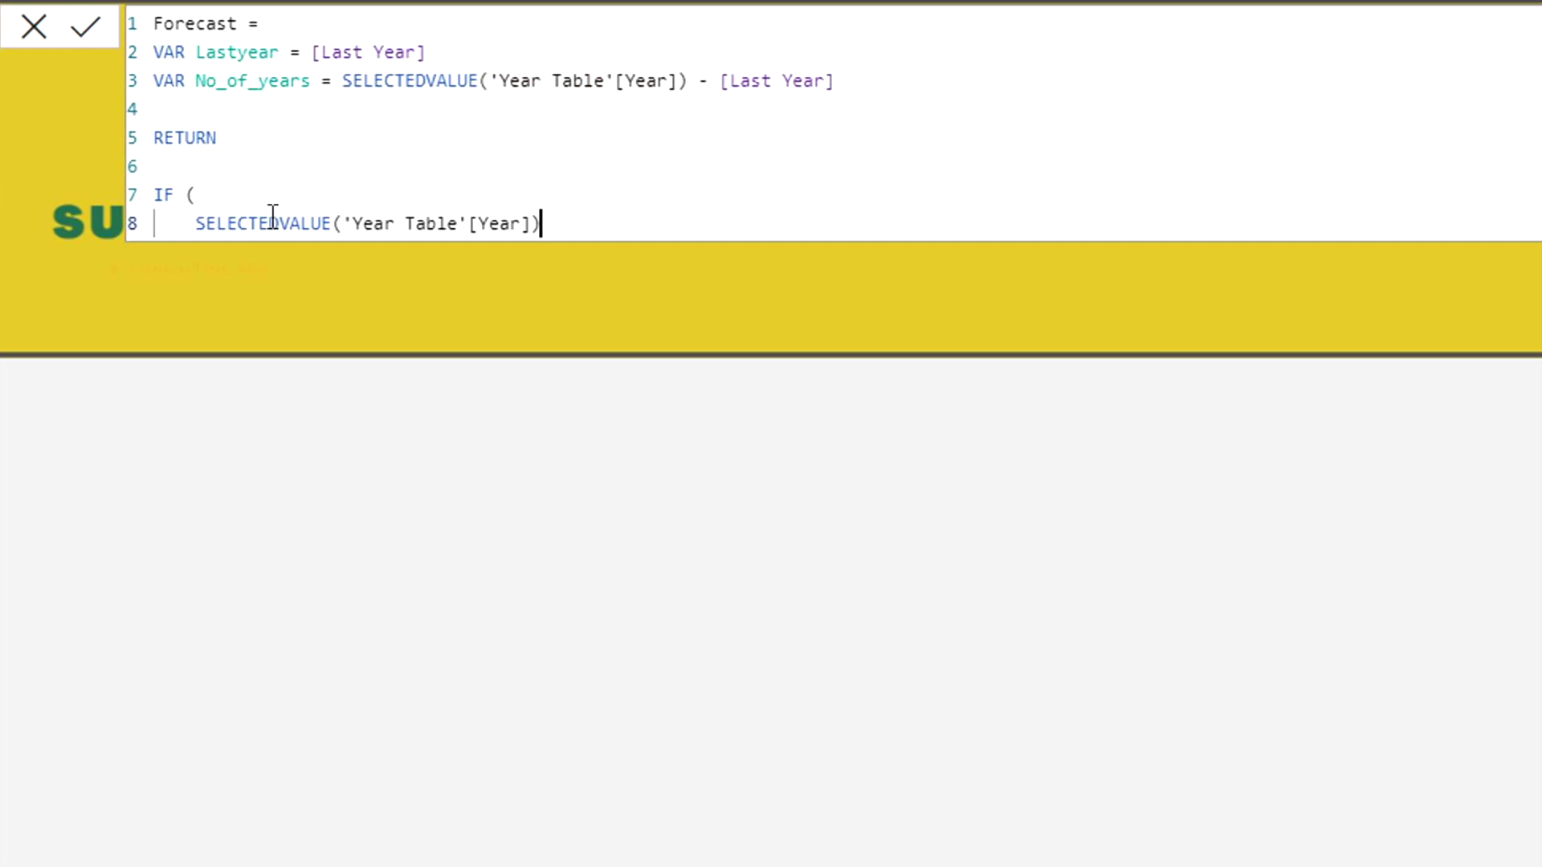
# Step: Complete the IF logical test with > Lastyear, using the variable, and begin the result-if-true argument on a new line
pyautogui.write('> last')
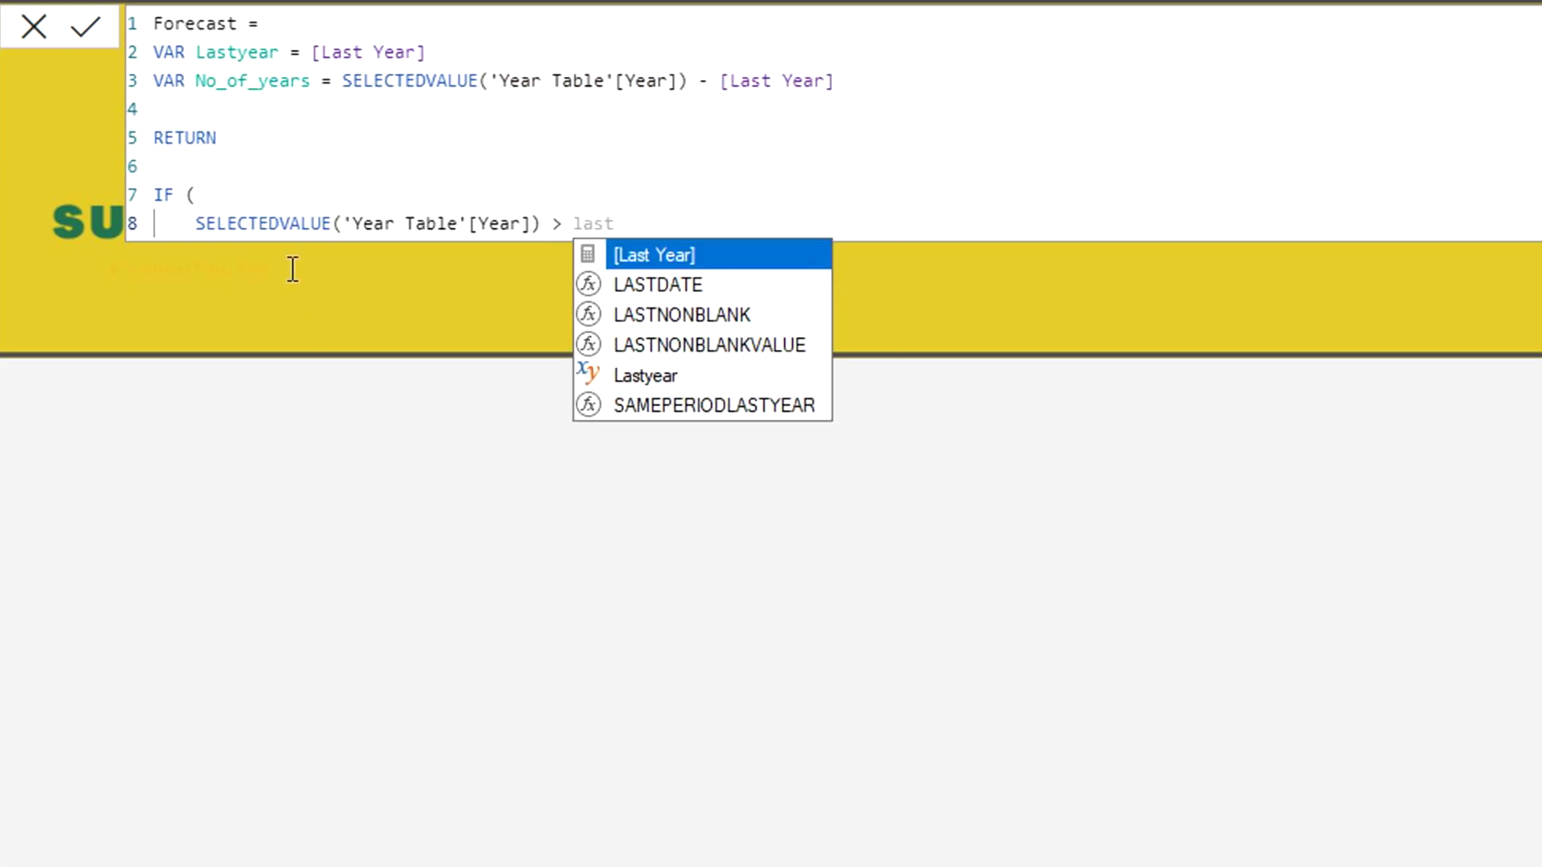
pyautogui.press('Down')
pyautogui.press('Down')
pyautogui.press('Down')
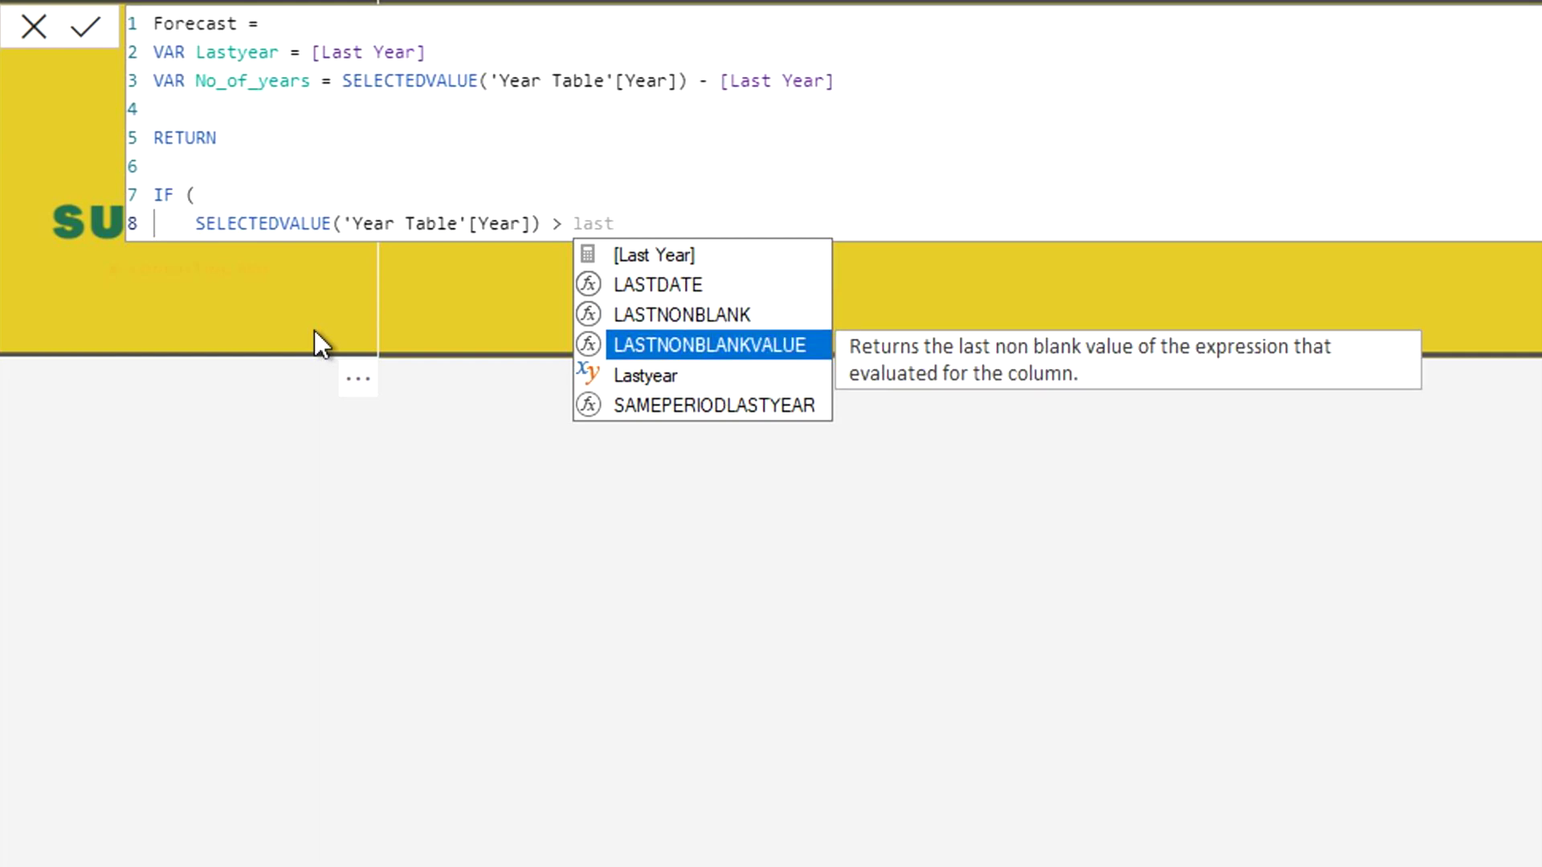
pyautogui.press('Down')
pyautogui.press('Tab')
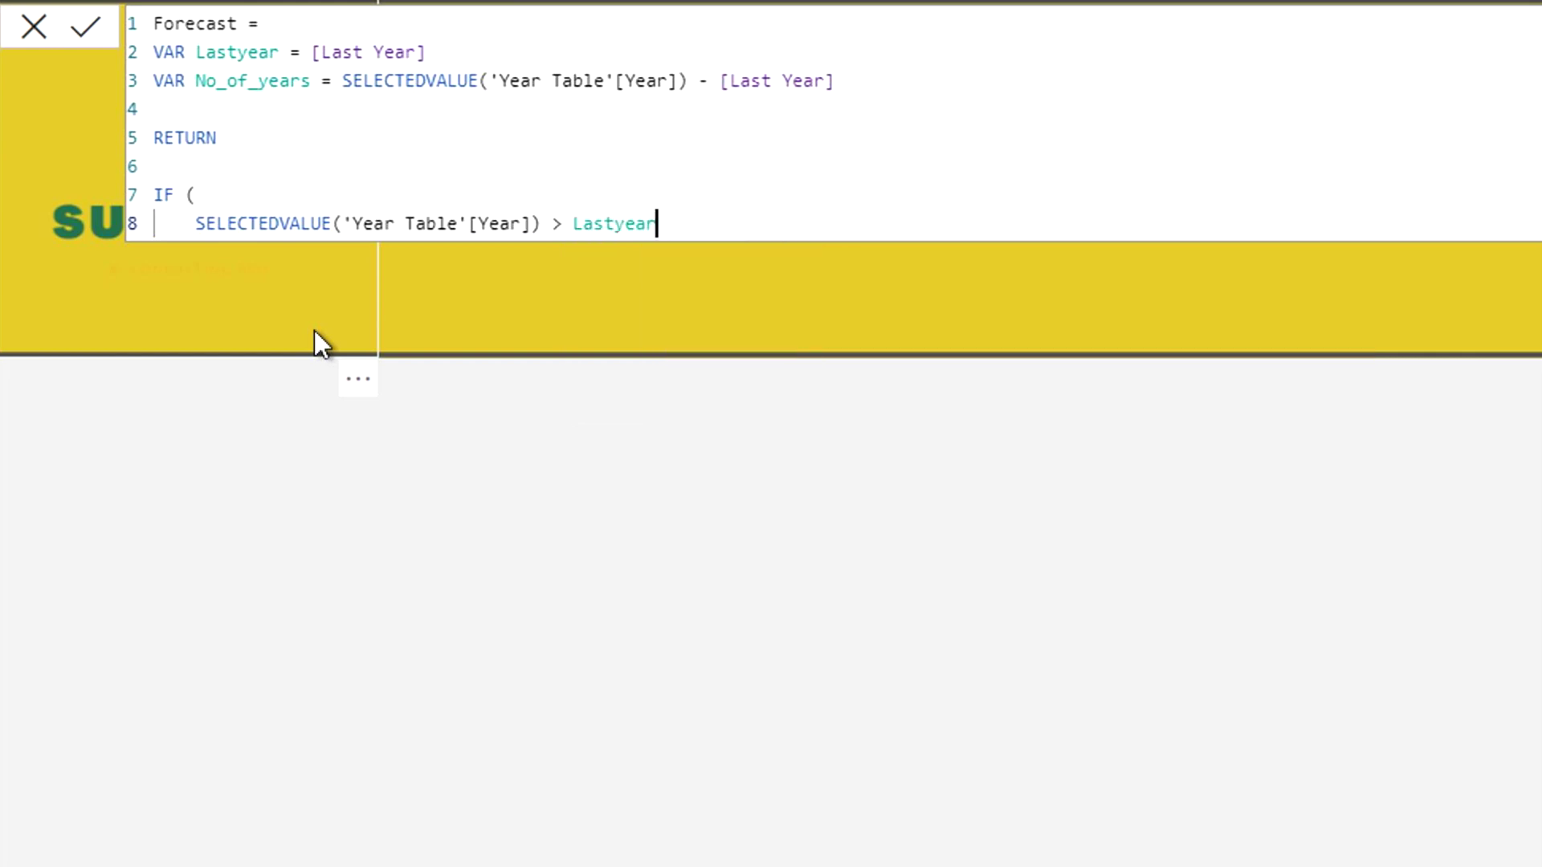
pyautogui.write(',')
pyautogui.press('Return')
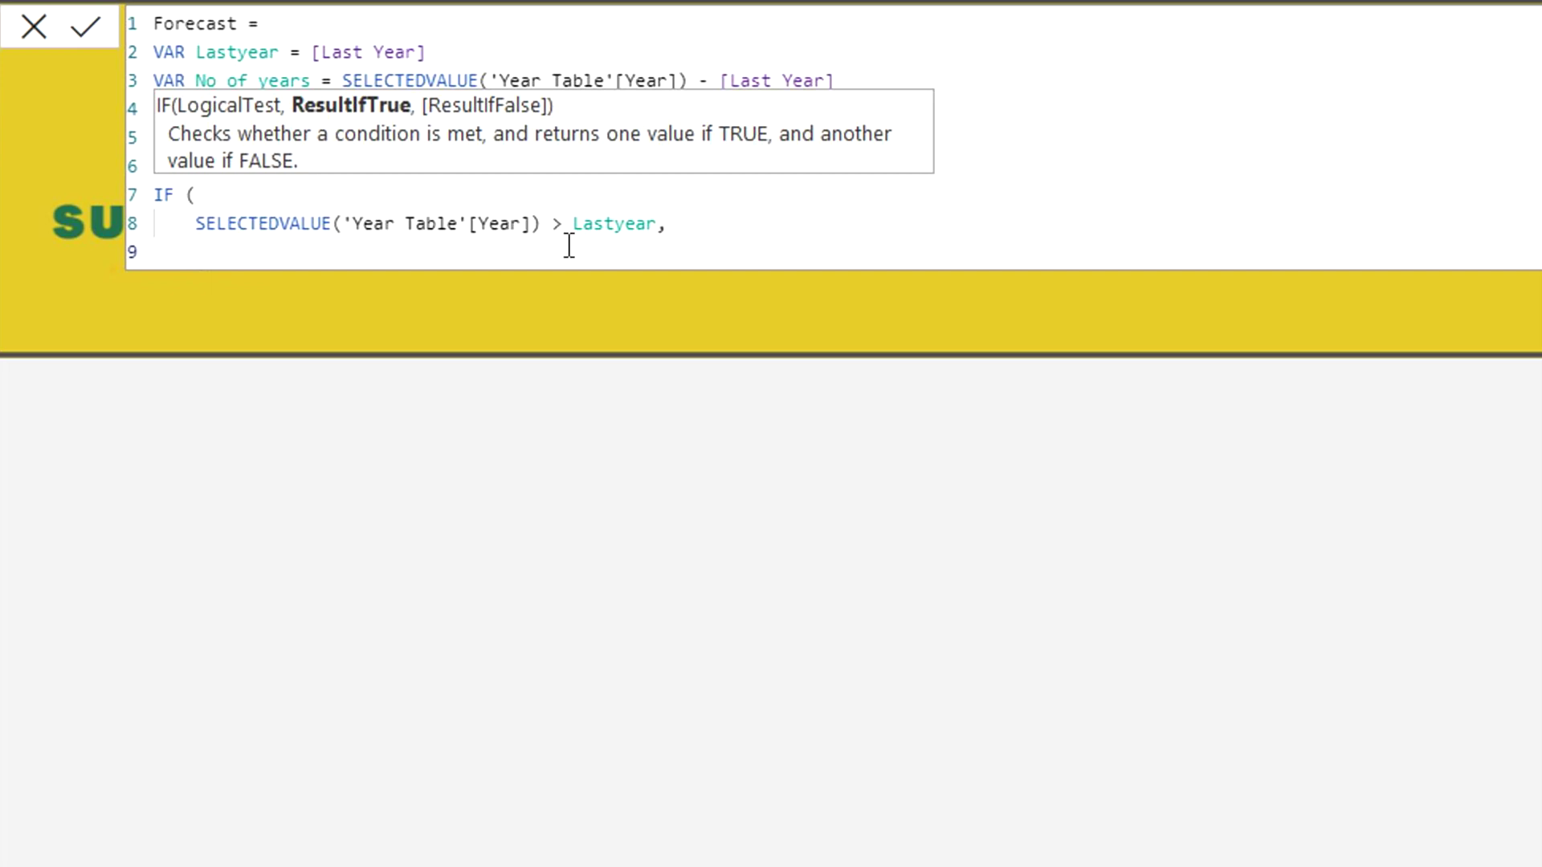
# Step: Begin the IF function's true result with CALCULATE over SUM('Sales Table'[Sales])
pyautogui.write('Cal')
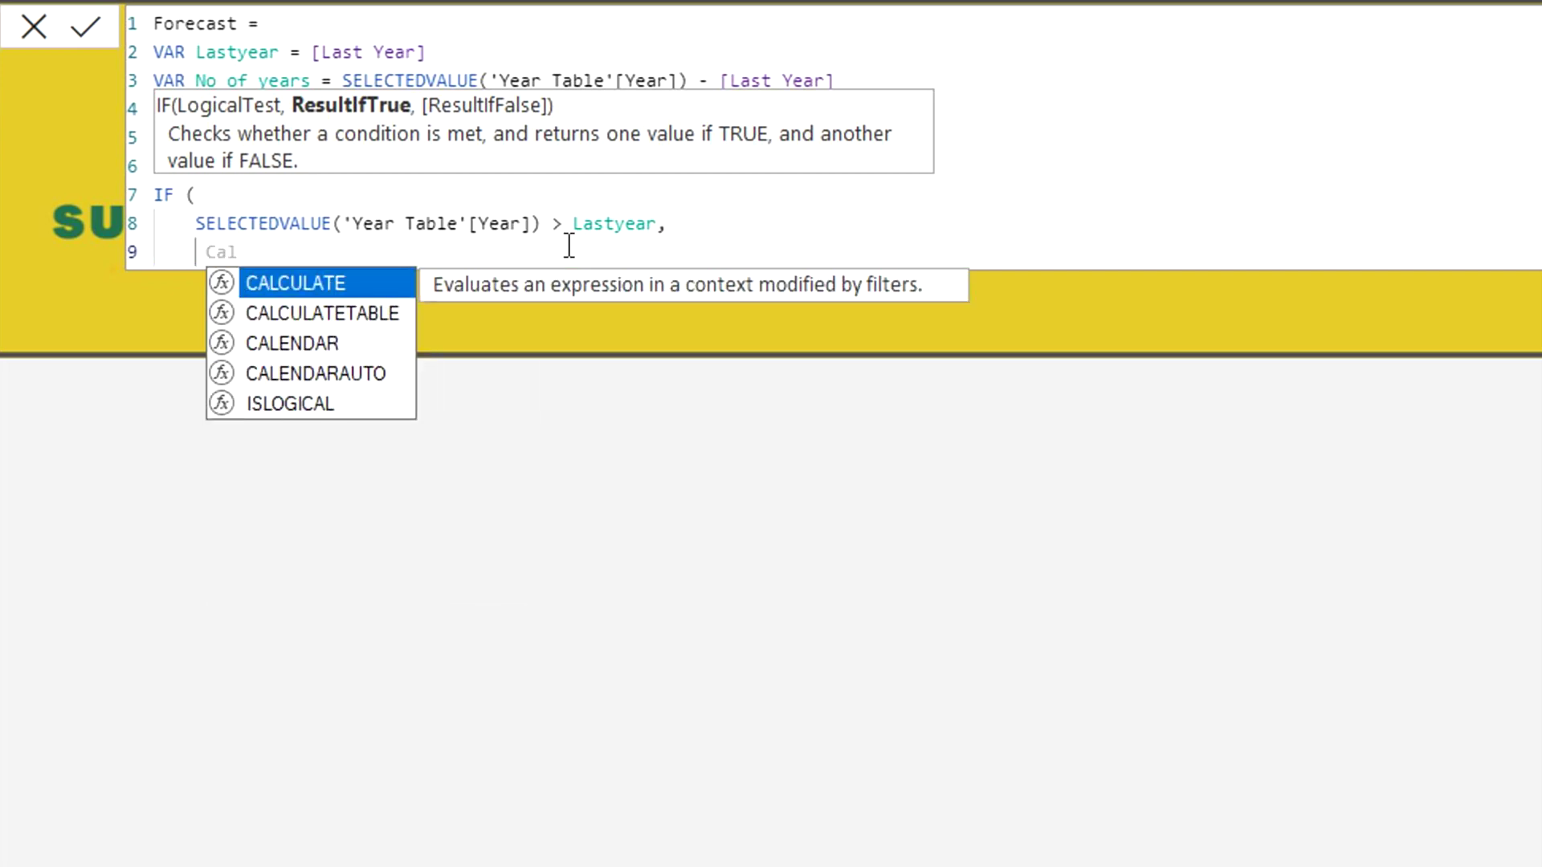
pyautogui.press('Tab')
pyautogui.write('( SUM(')
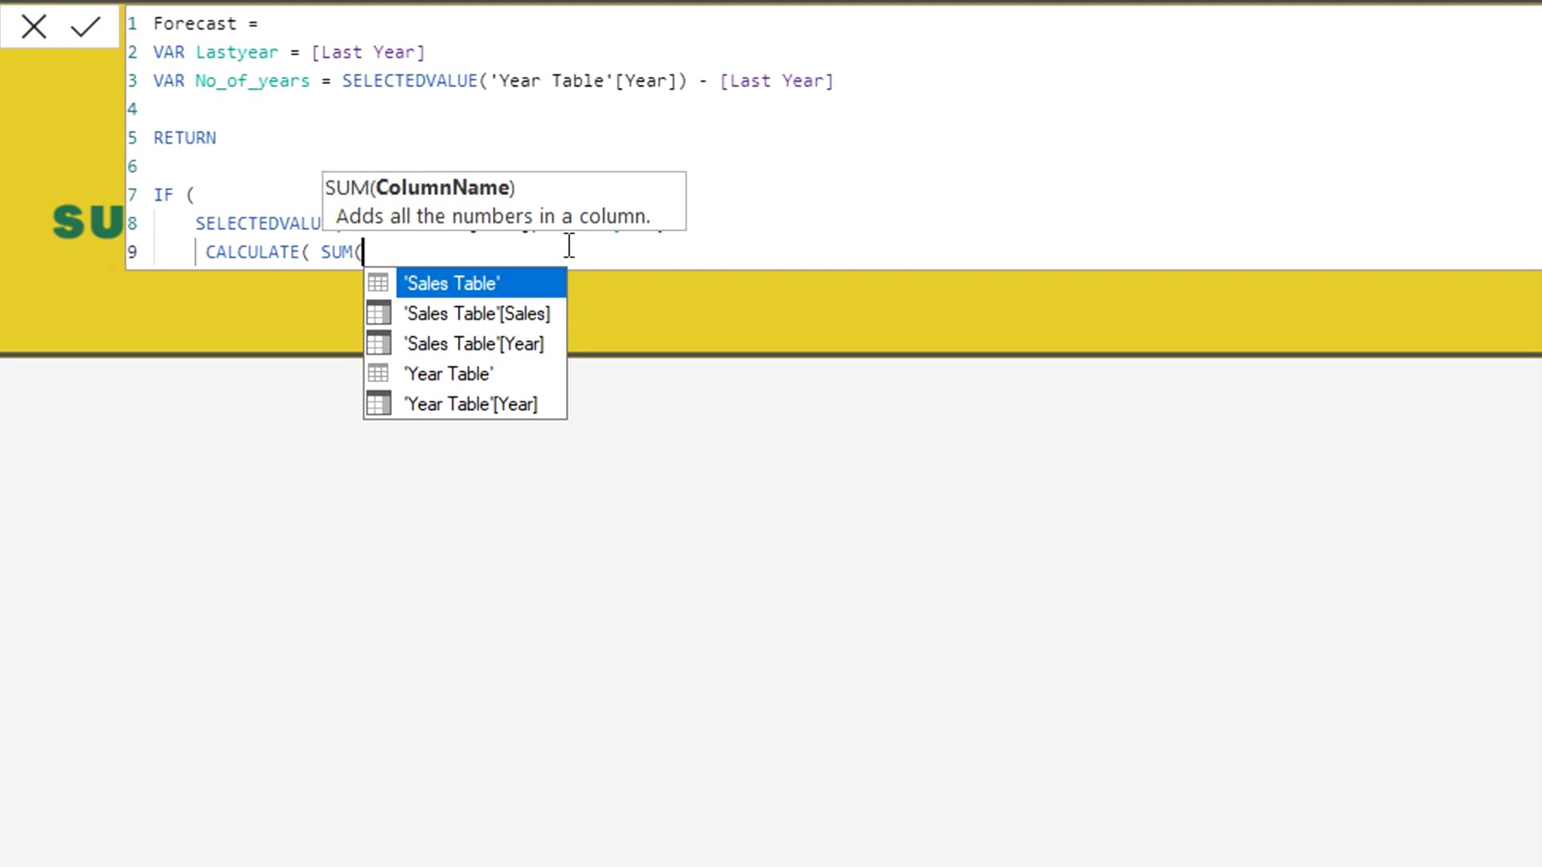
pyautogui.press('Down')
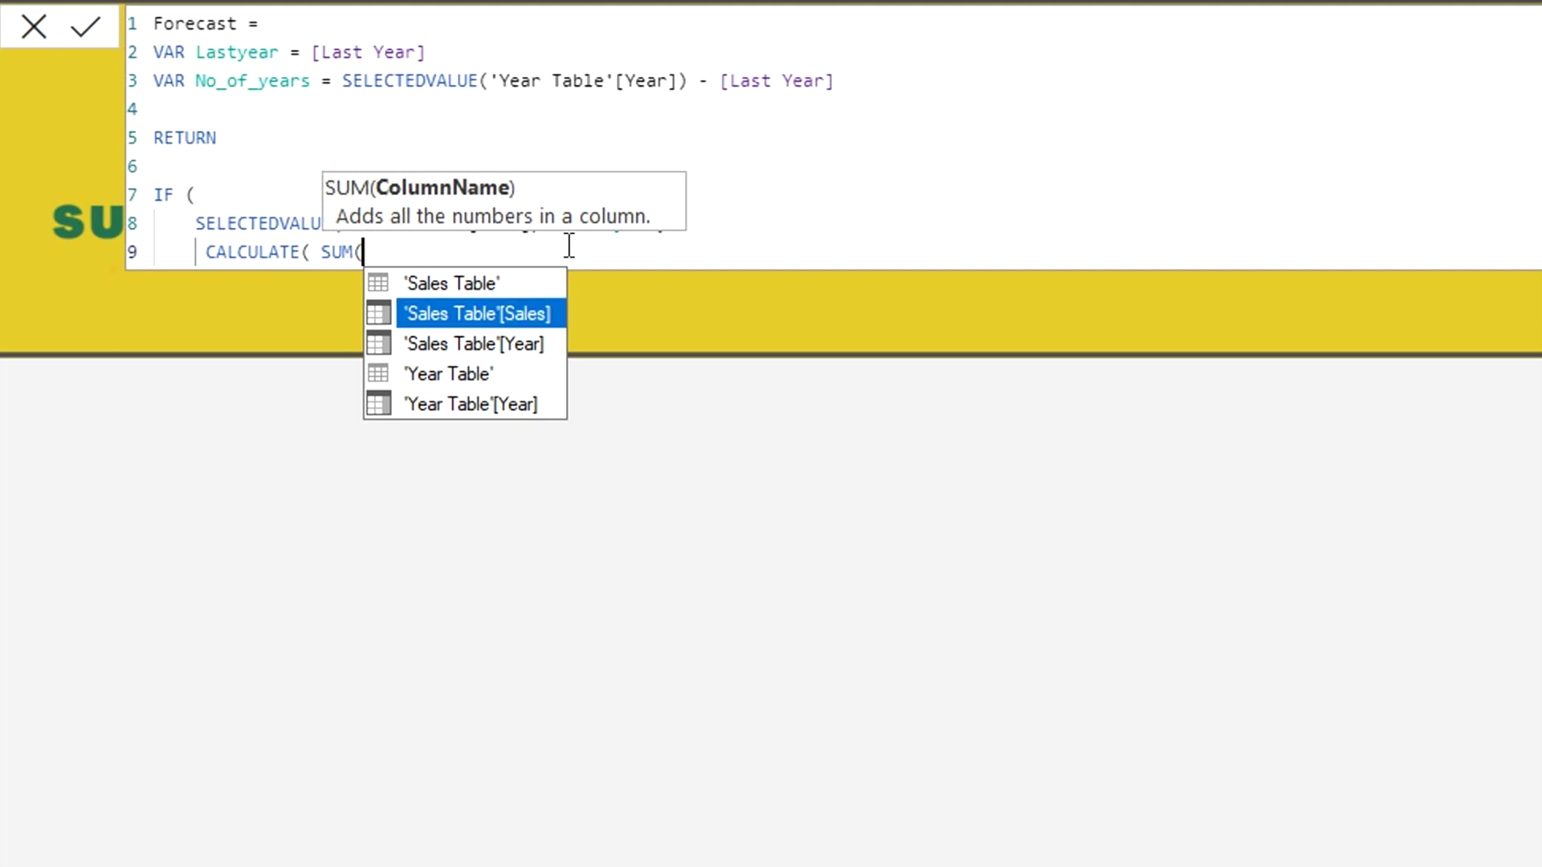
pyautogui.press('Tab')
pyautogui.write('),')
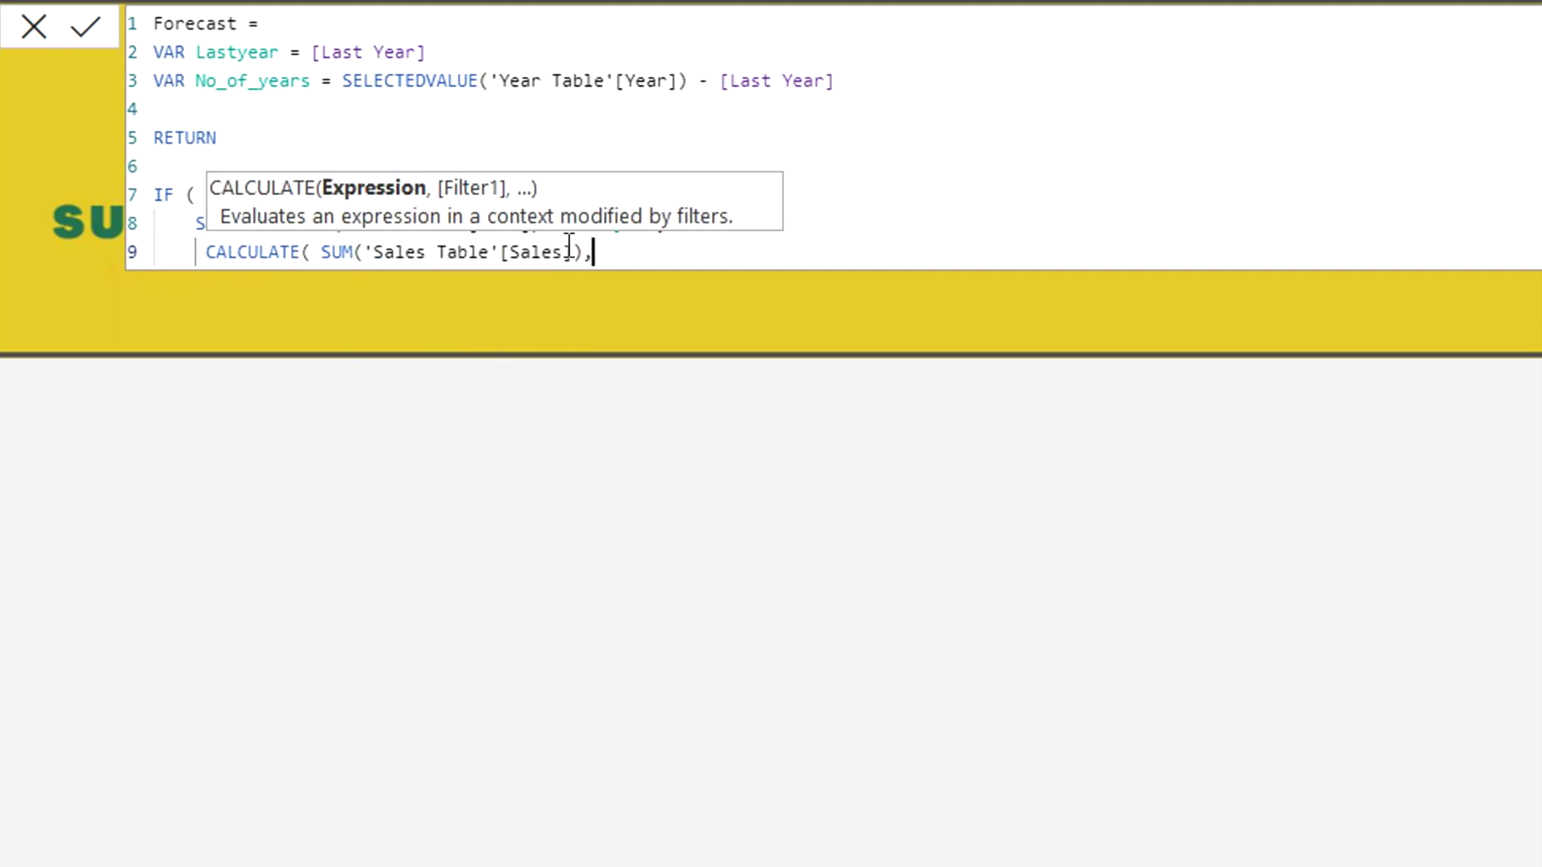
# Step: Add the filter 'Year Table'[Year] = Lastyear to CALCULATE and close the function
pyautogui.write(' Year')
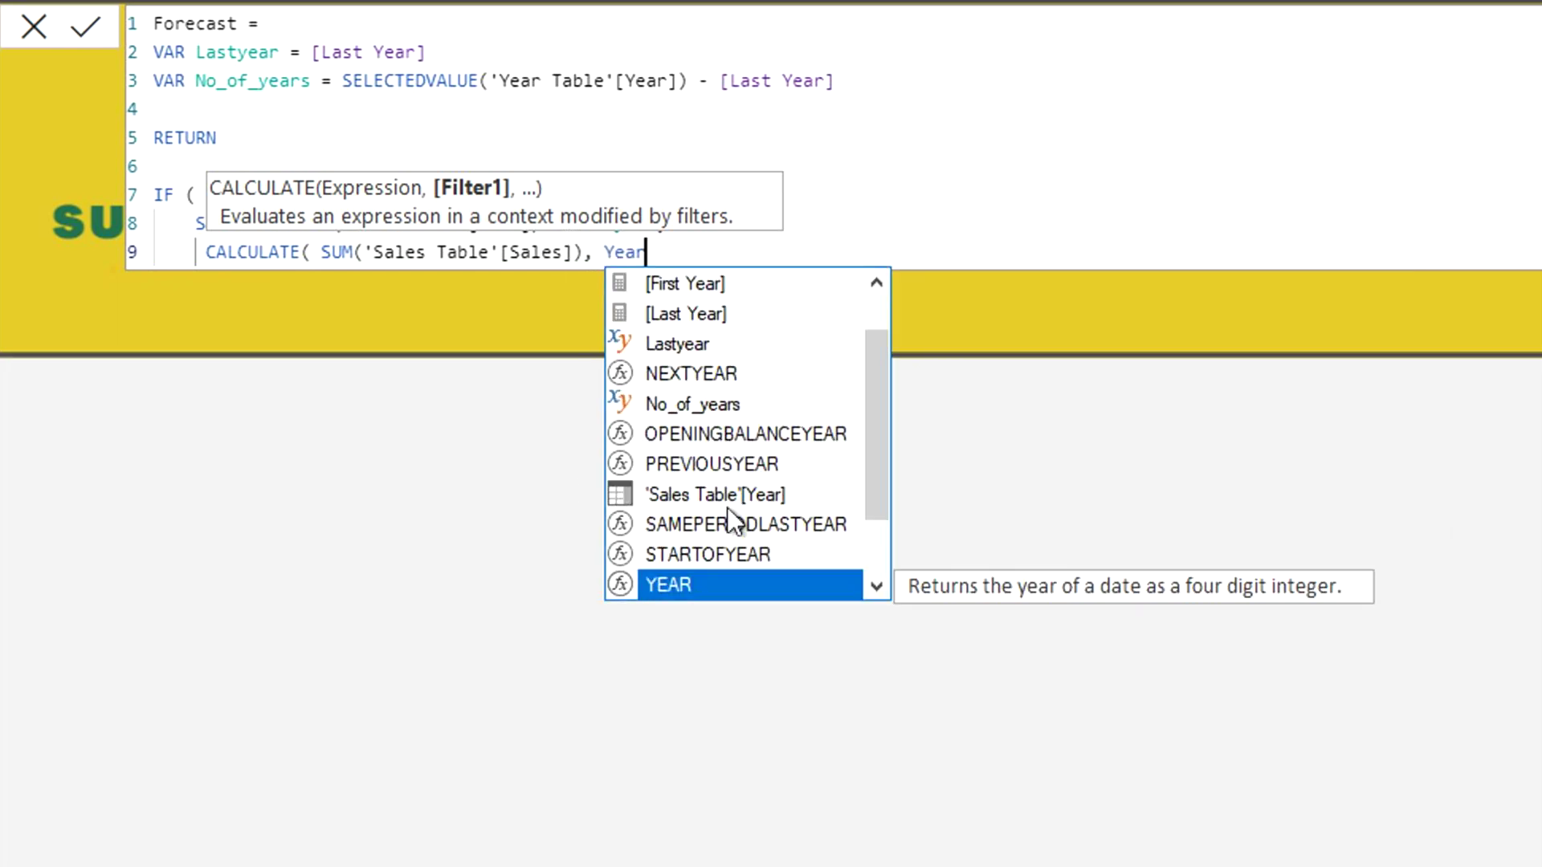
pyautogui.scroll(-1, 730, 511)
pyautogui.doubleClick(695, 561)
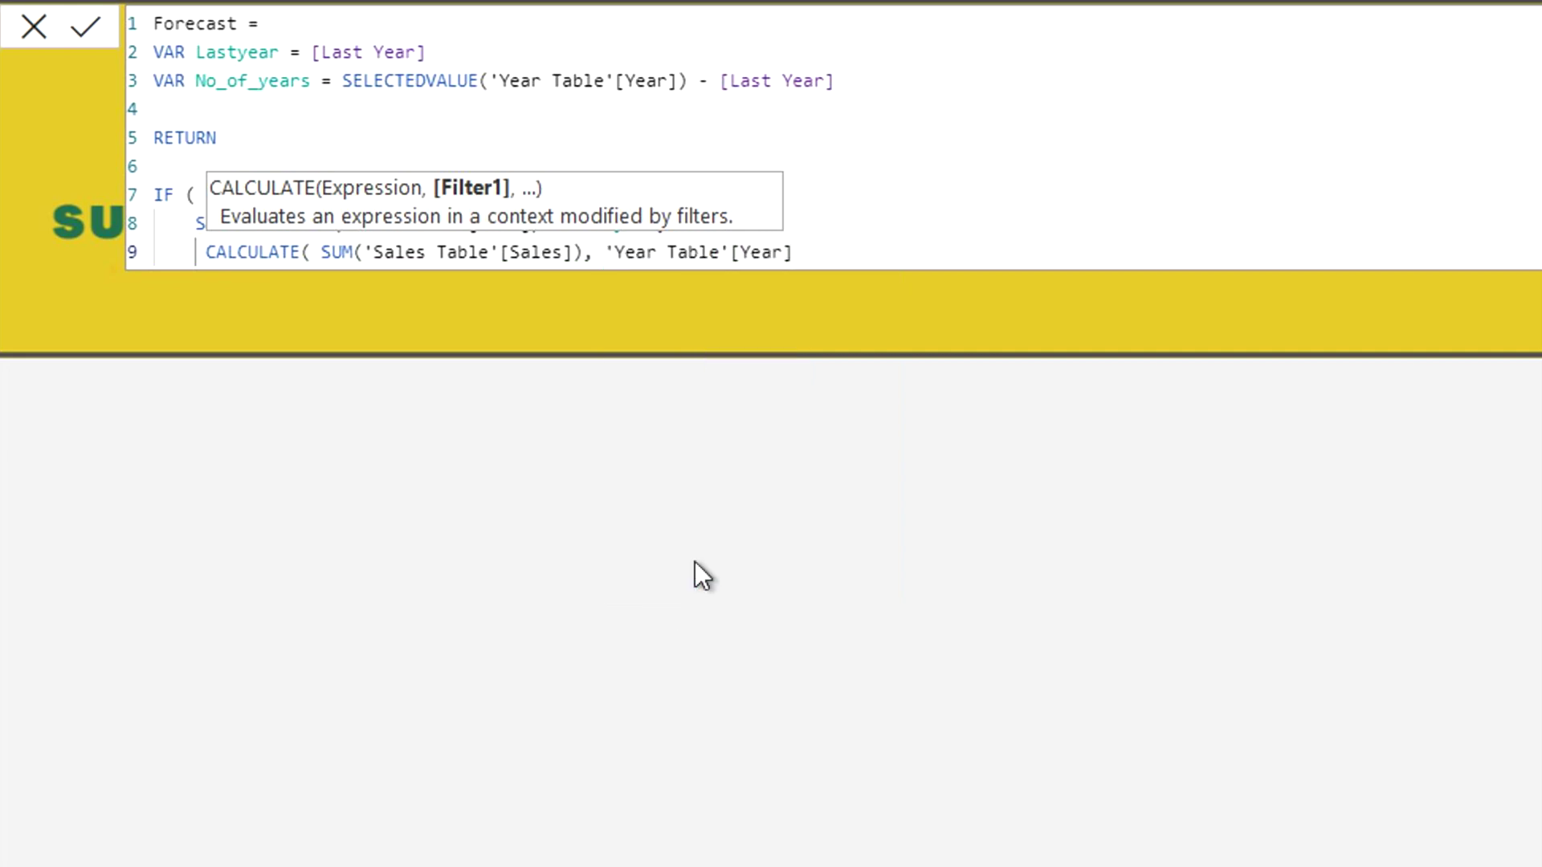
pyautogui.write('= Last')
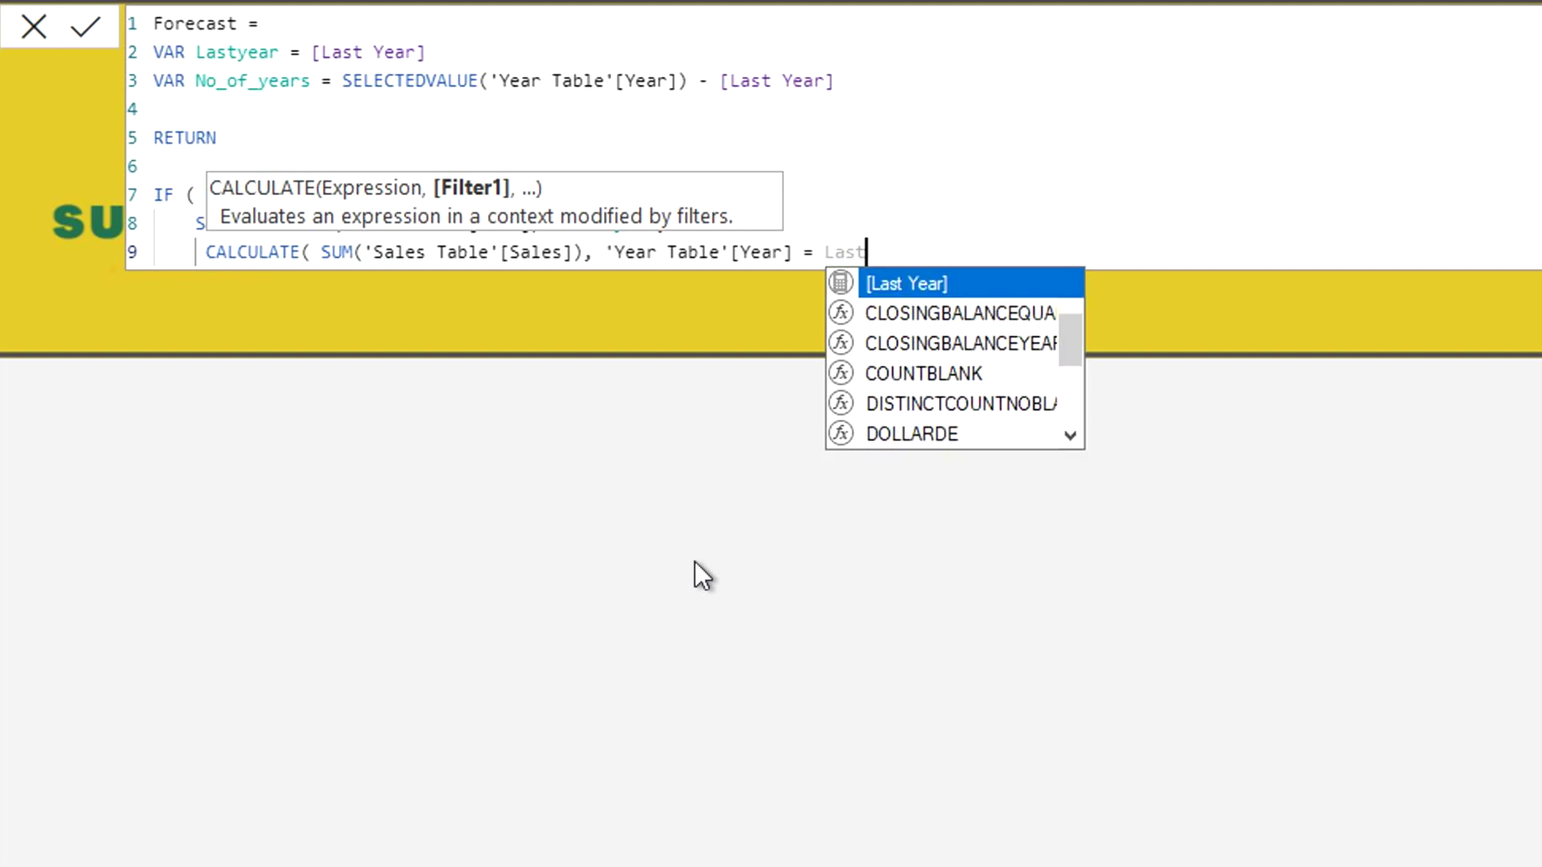
pyautogui.press('Down')
pyautogui.press('Down')
pyautogui.press('Down')
pyautogui.press('Down')
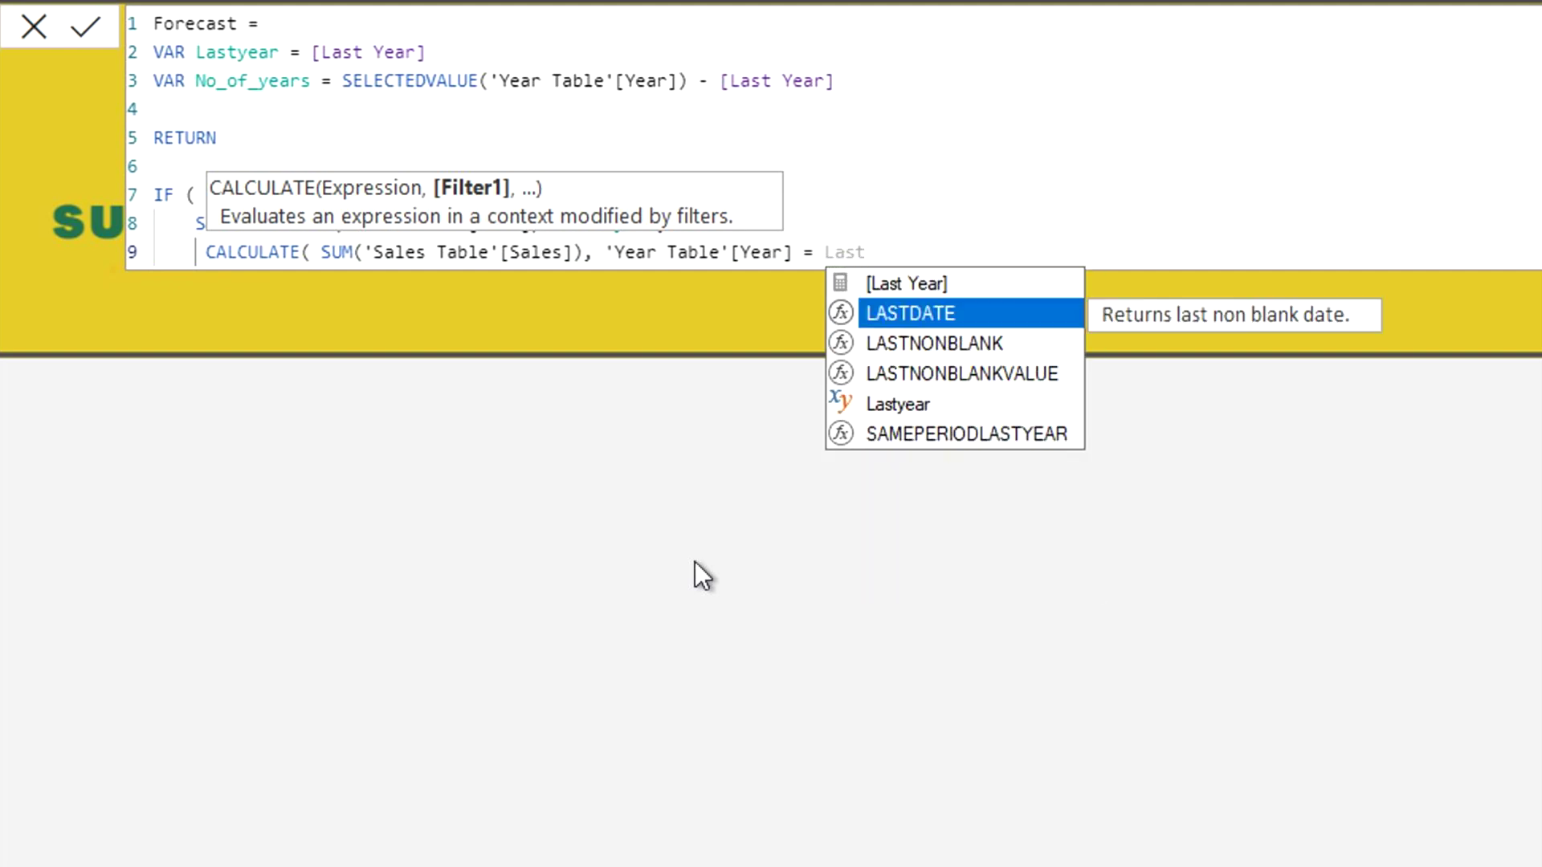
pyautogui.press('Tab')
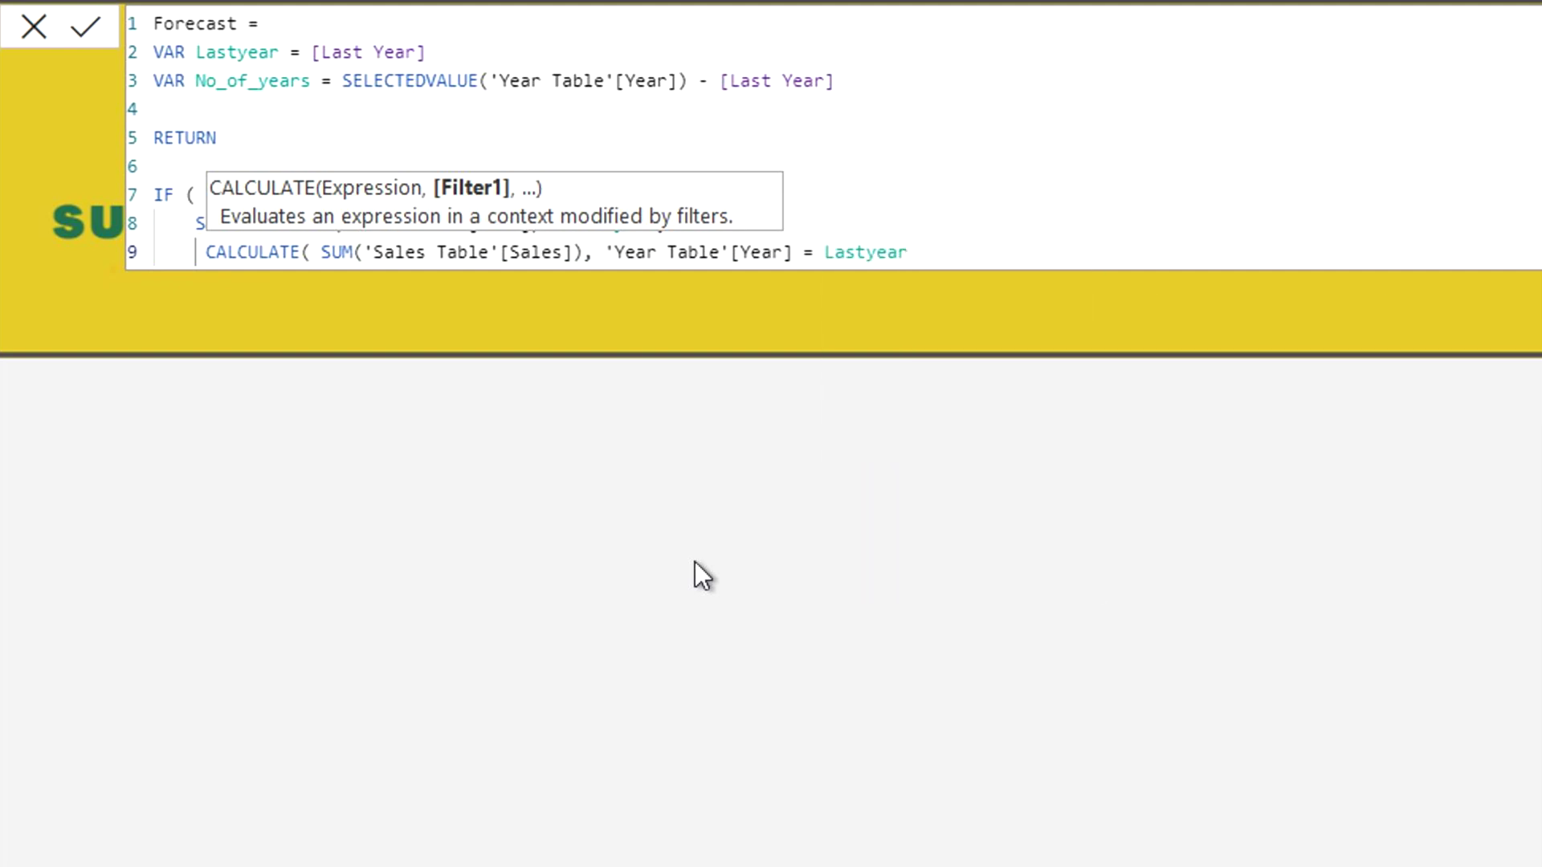
pyautogui.write(')')
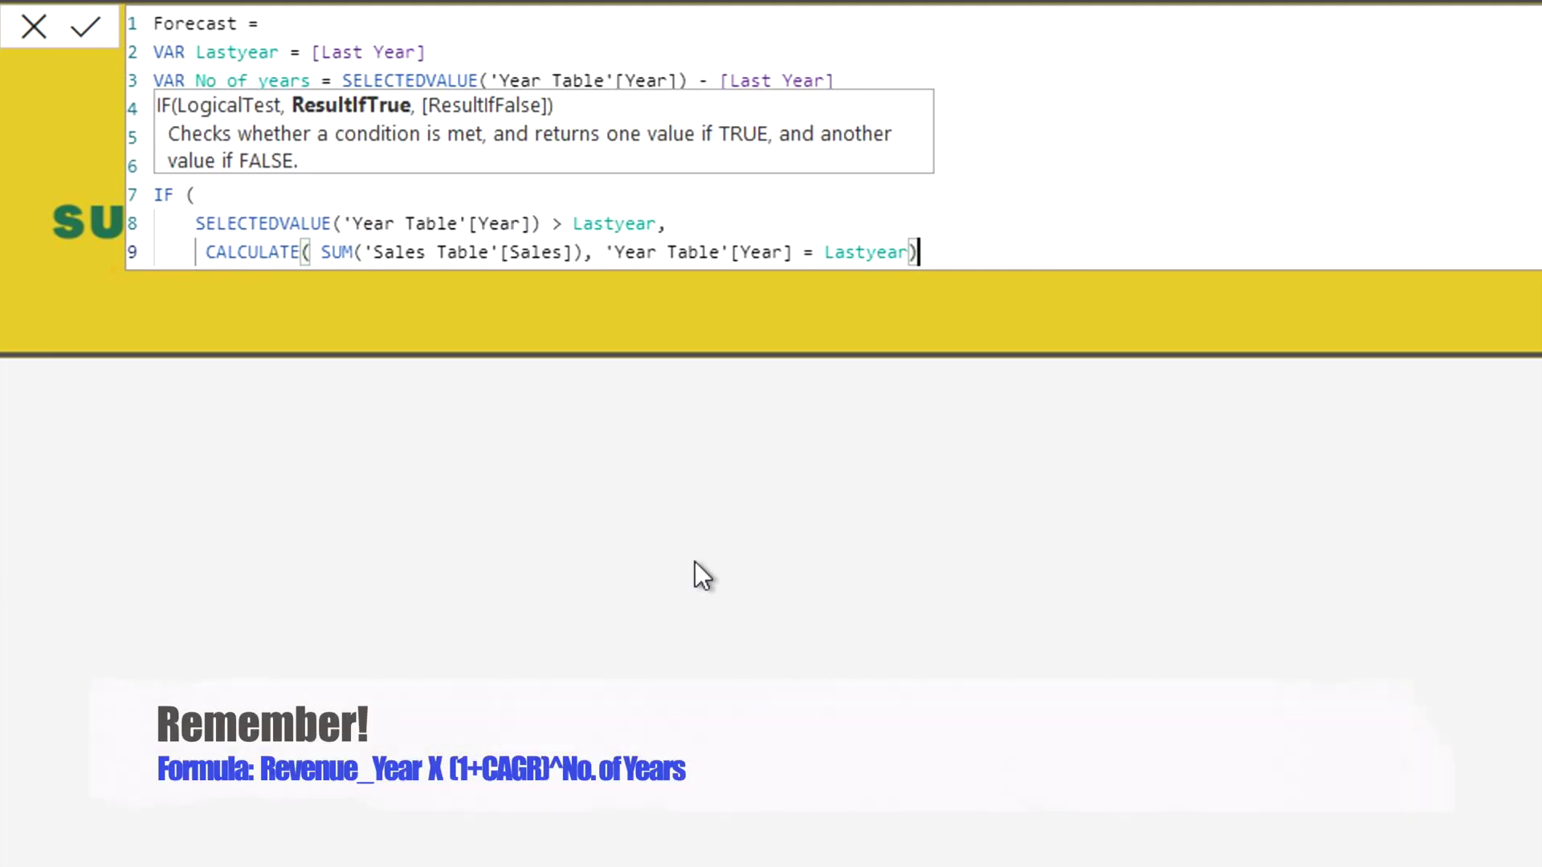
# Step: On a new line, multiply the CALCULATE result by POWER with 1 + [CAGR] as its base
pyautogui.press('Return')
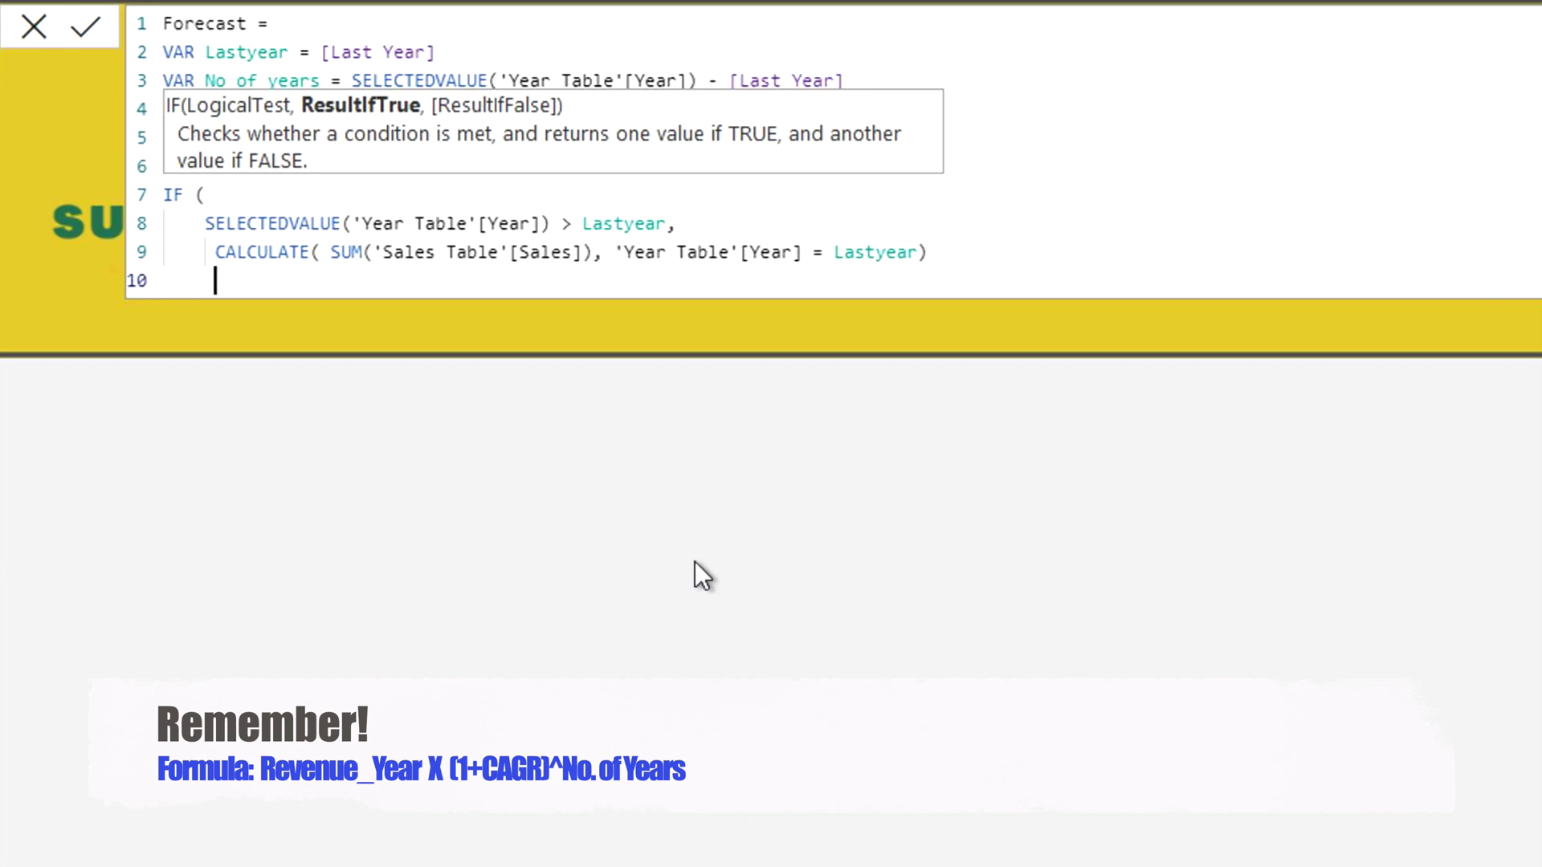
pyautogui.write('*POWER(1,(')
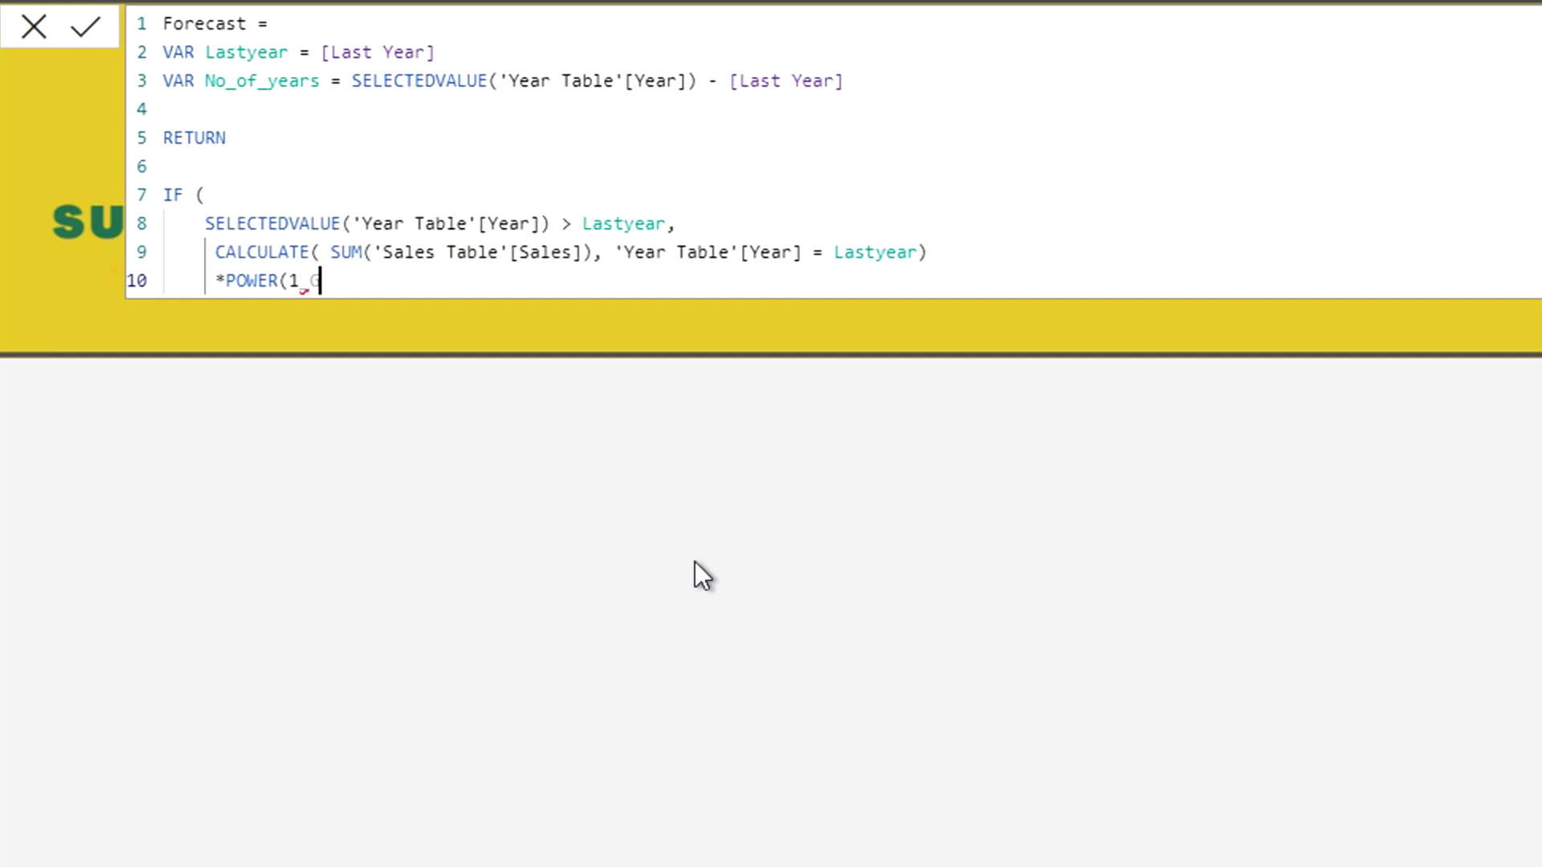
pyautogui.press('BackSpace')
pyautogui.write('+ c')
pyautogui.press('BackSpace')
pyautogui.write('[')
pyautogui.press('Tab')
pyautogui.write('),')
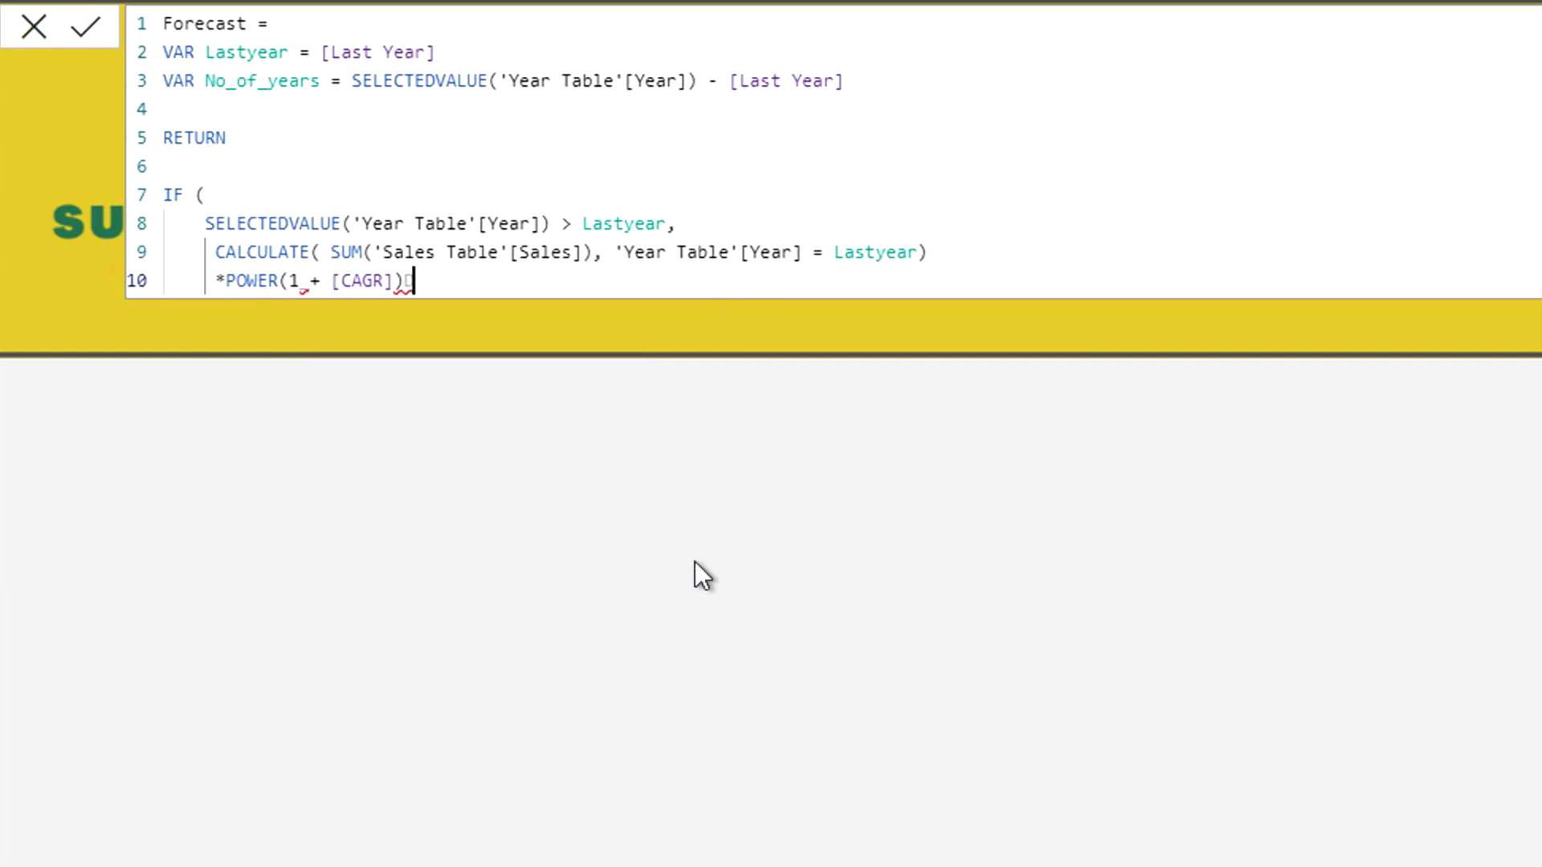
# Step: Set No_of_years as the POWER exponent, then close both the POWER and IF functions
pyautogui.write(' no')
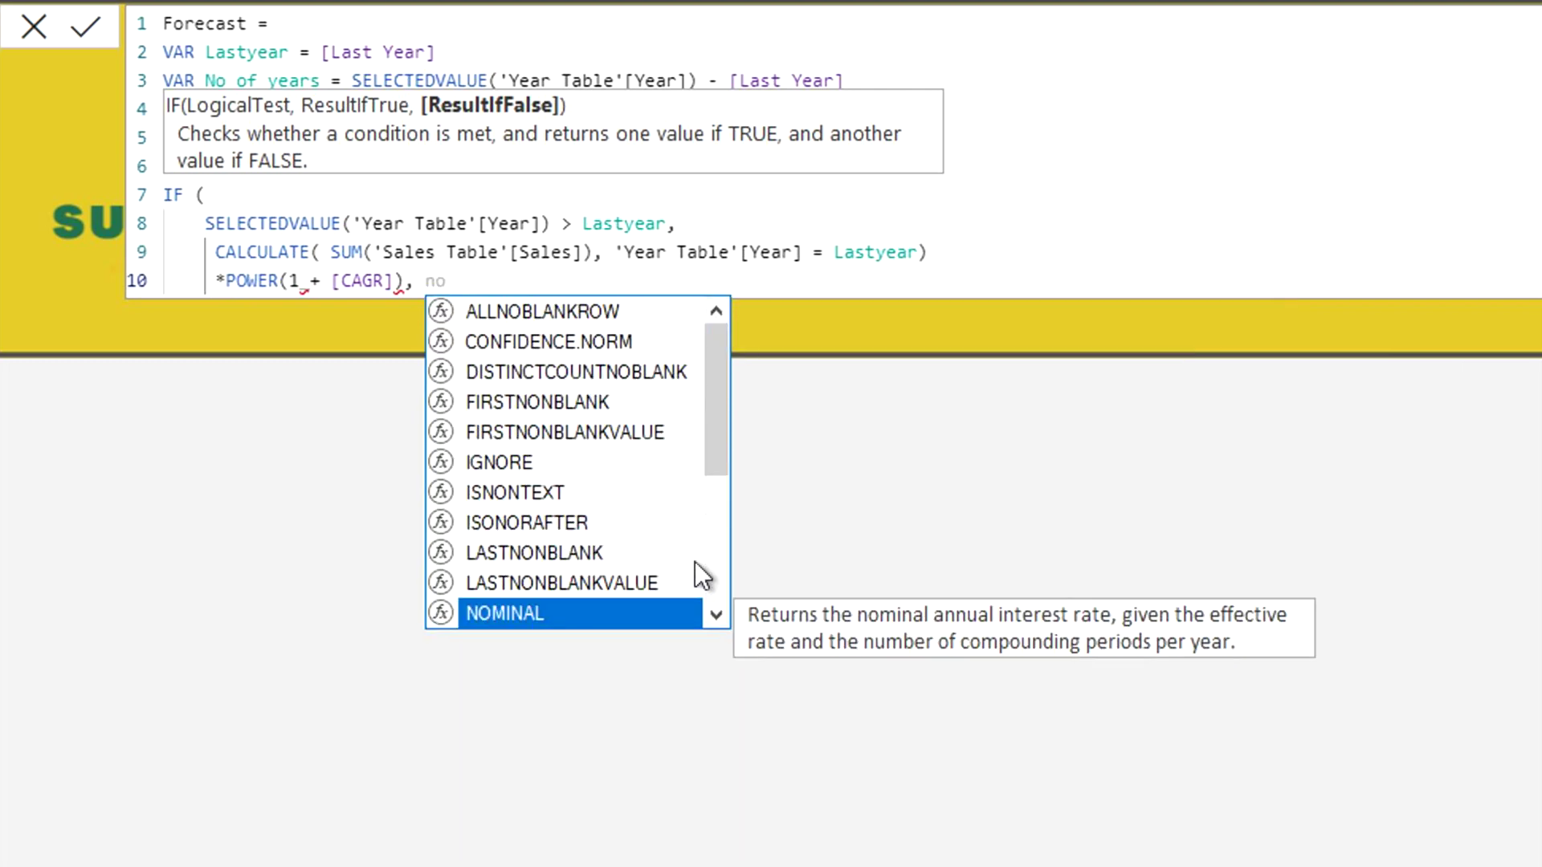
pyautogui.write('_')
pyautogui.press('Tab')
pyautogui.write(')')
pyautogui.press('Return')
pyautogui.write(')')
# Step: Add the missing opening parenthesis before 1 + [CAGR] in POWER and commit the Forecast measure
pyautogui.click(341, 281)
pyautogui.write('(')
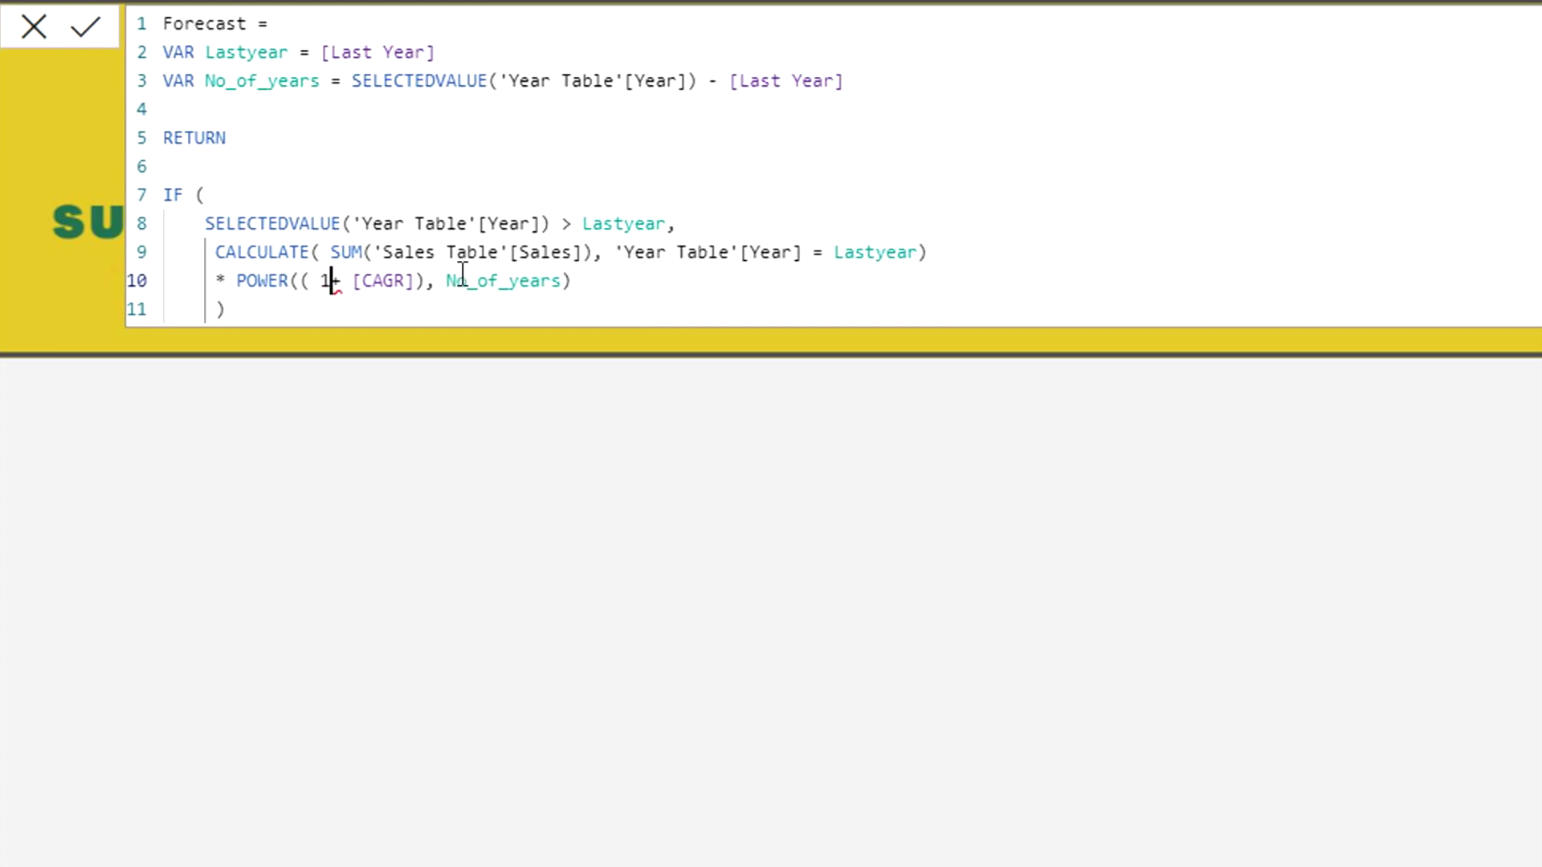
pyautogui.click(311, 303)
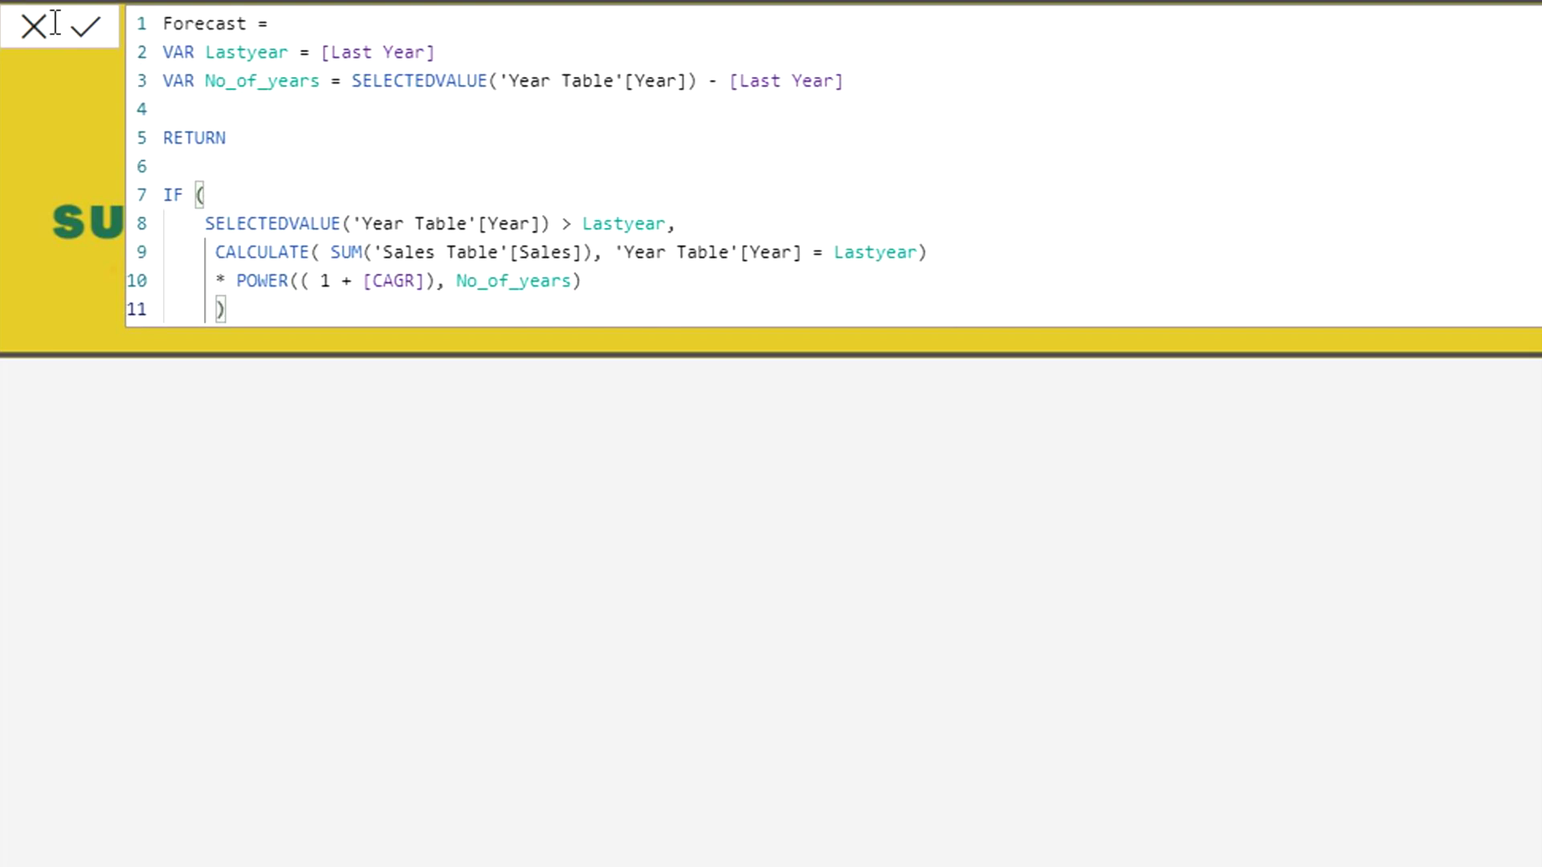
pyautogui.click(83, 32)
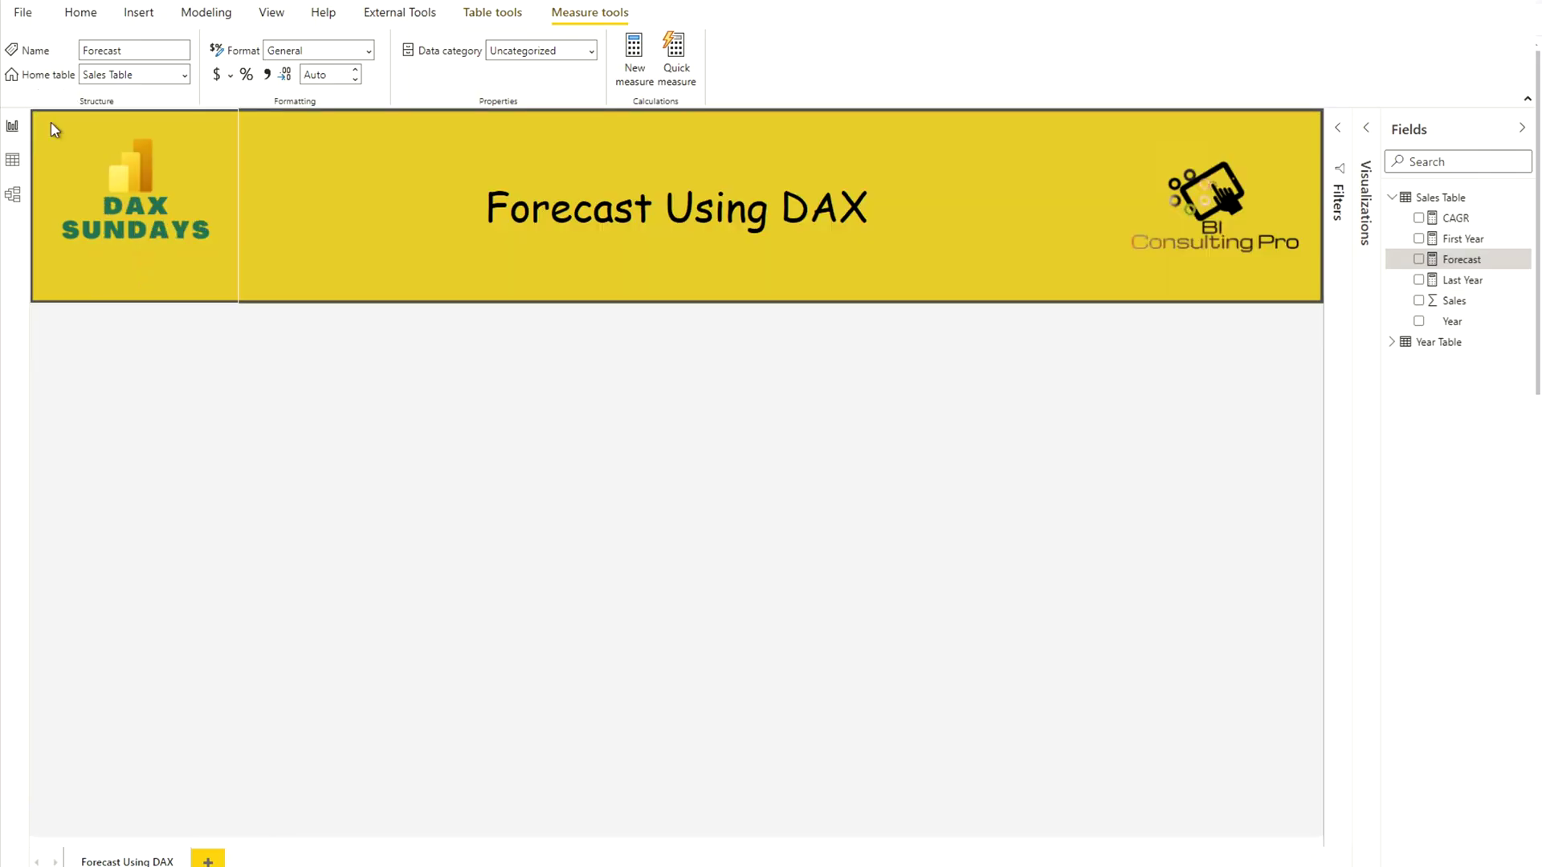
# Step: Insert a line chart with Year from Year Table on the axis and the Forecast measure as its values
pyautogui.click(522, 509)
pyautogui.click(1368, 128)
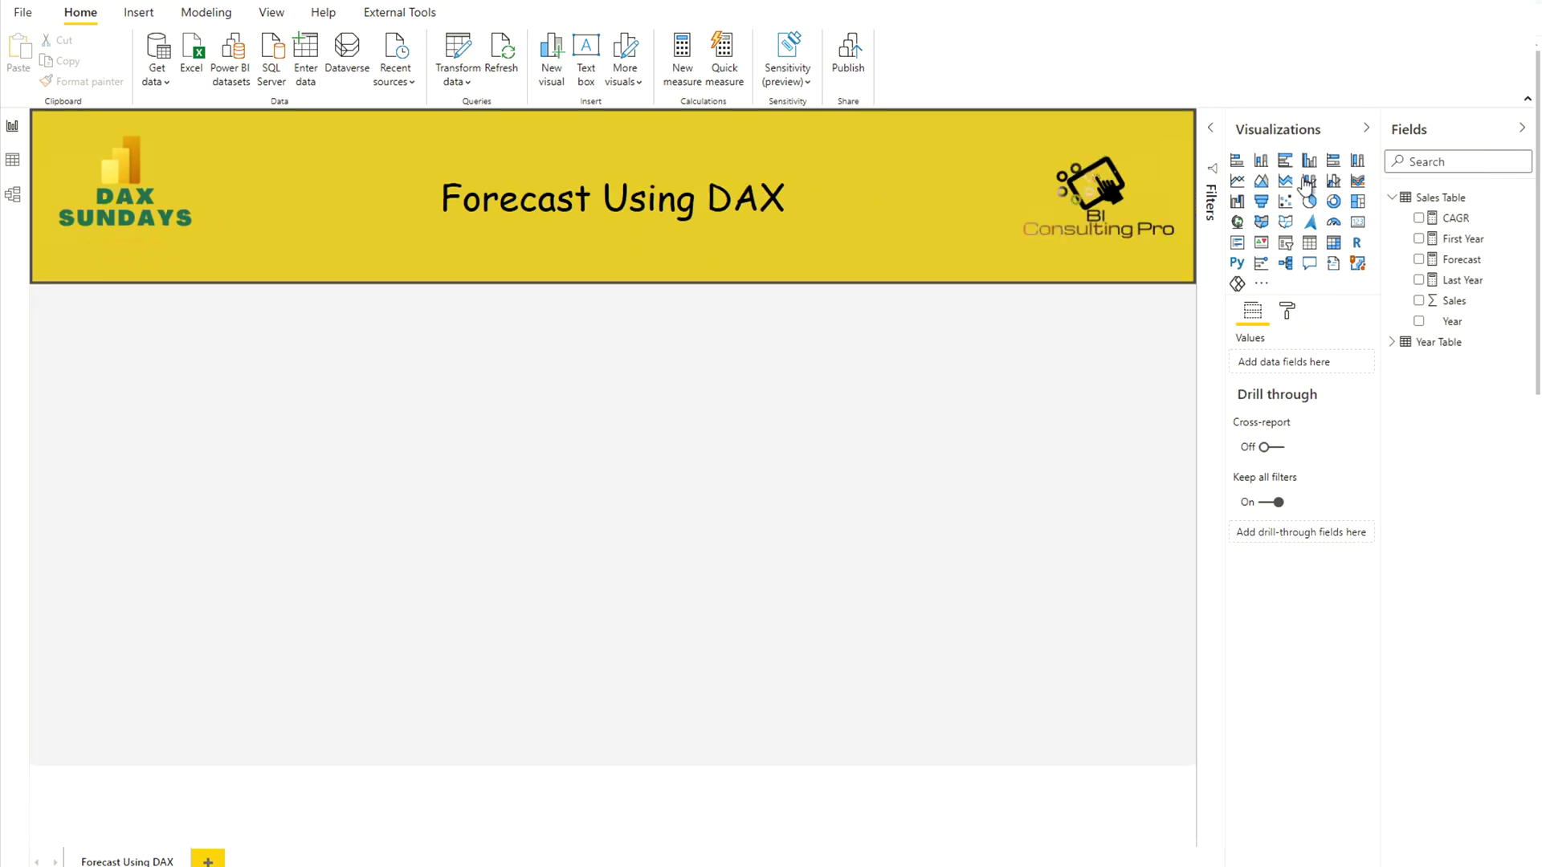
pyautogui.click(1237, 183)
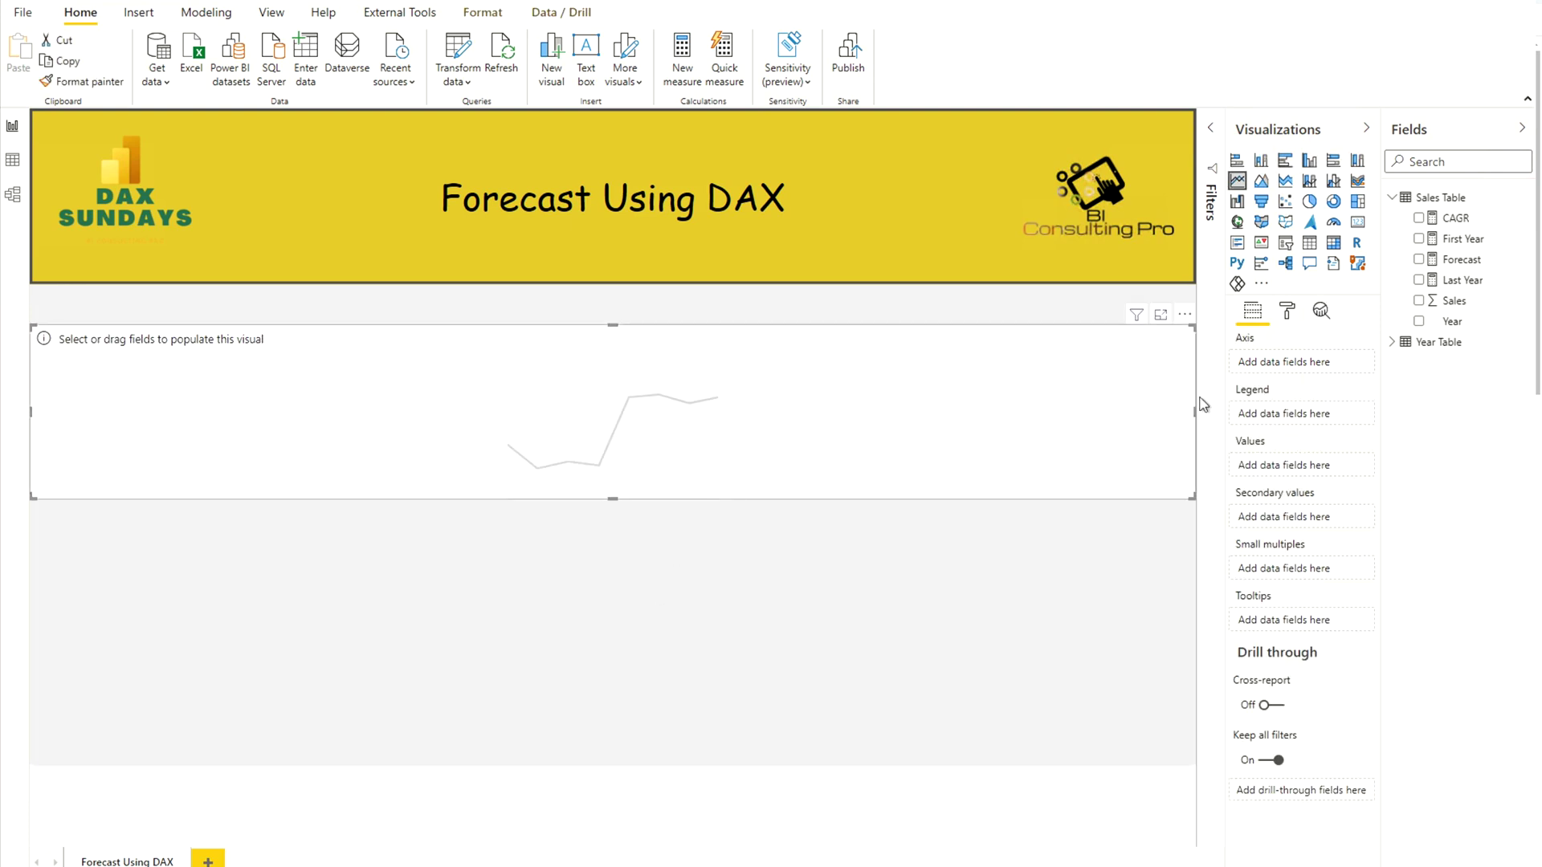
pyautogui.click(1392, 342)
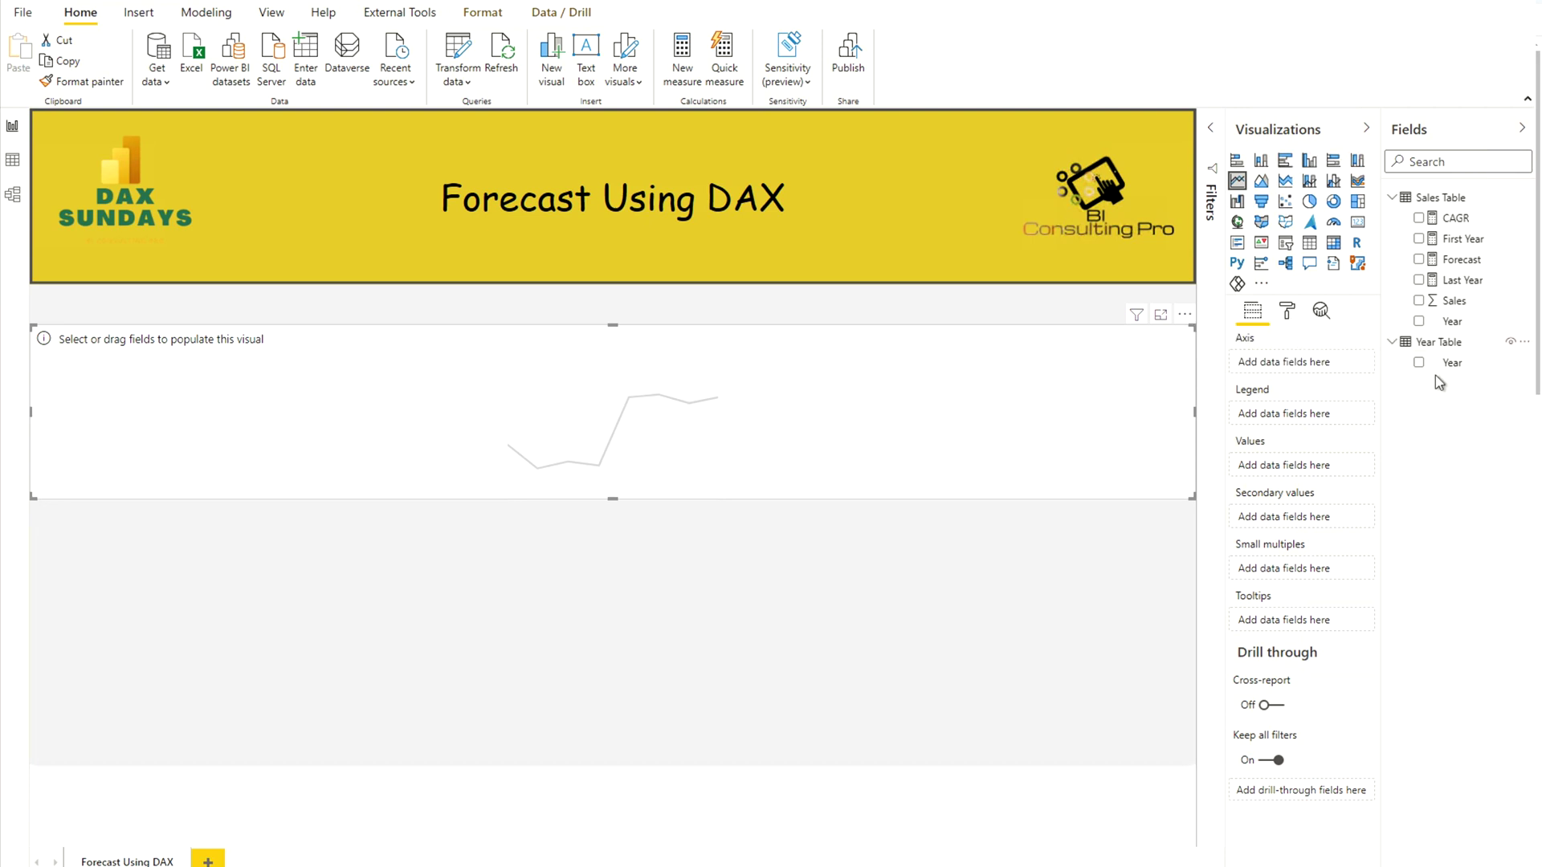
pyautogui.moveTo(1441, 363); pyautogui.dragTo(1311, 368)
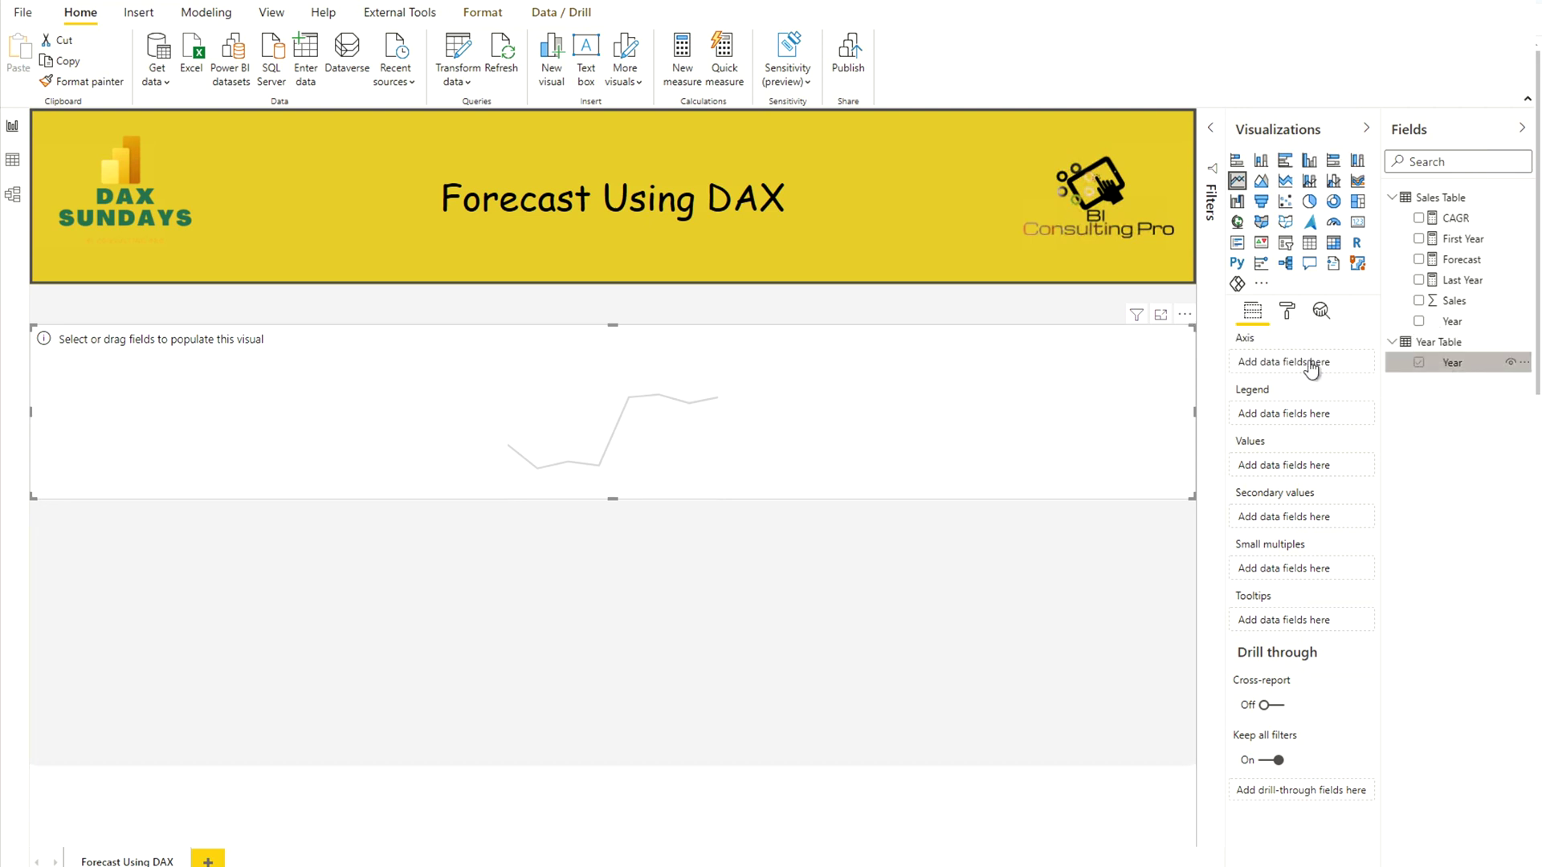
pyautogui.moveTo(1457, 260); pyautogui.dragTo(1311, 479)
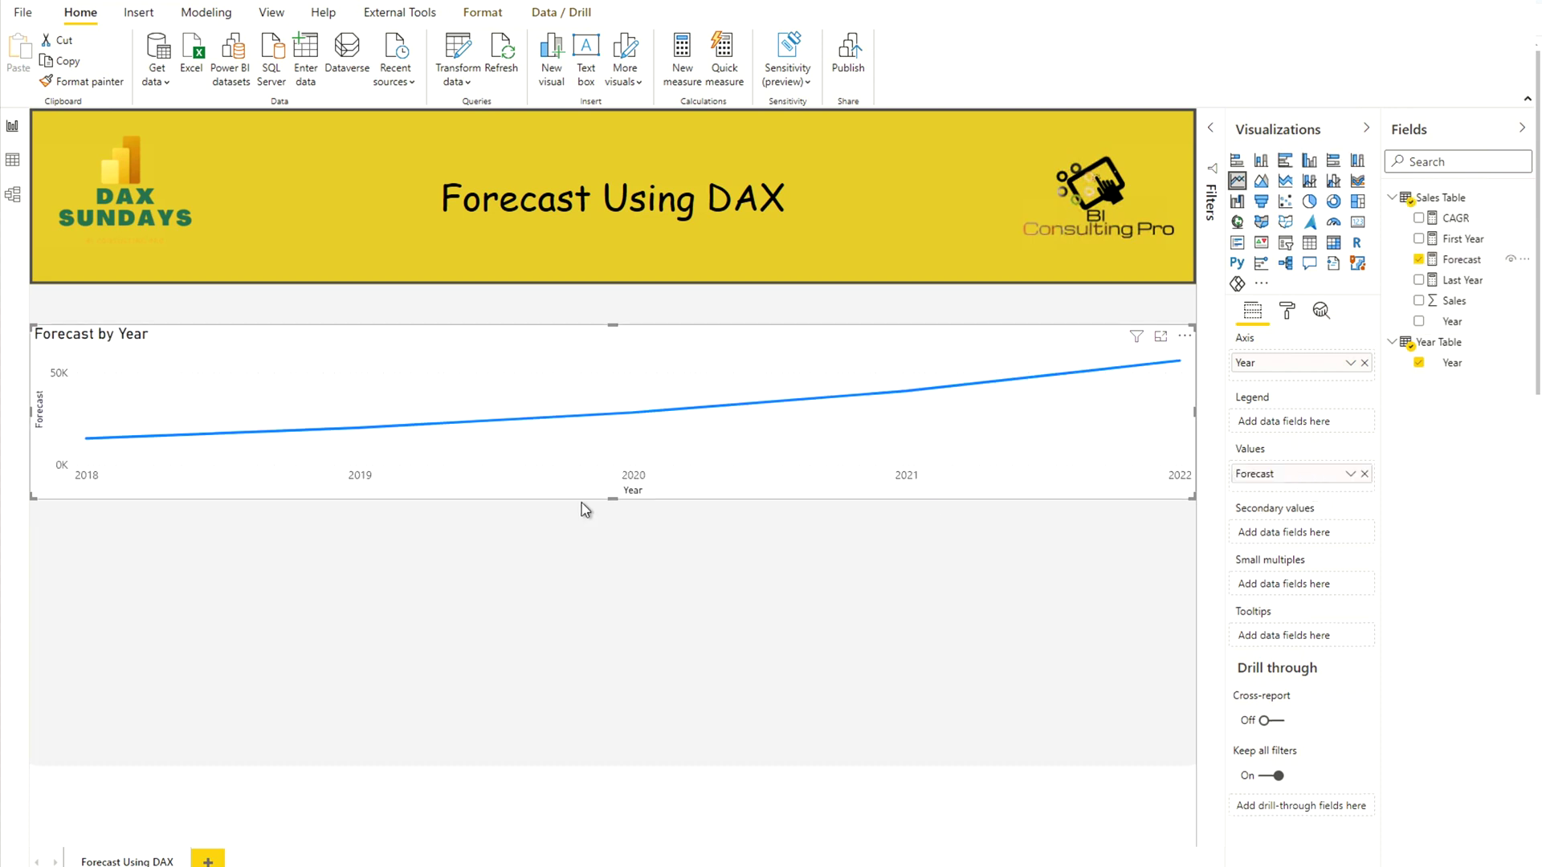
# Step: Make the line chart taller and narrower below the report header, and add Sales to its values alongside Forecast
pyautogui.moveTo(613, 498); pyautogui.dragTo(618, 685)
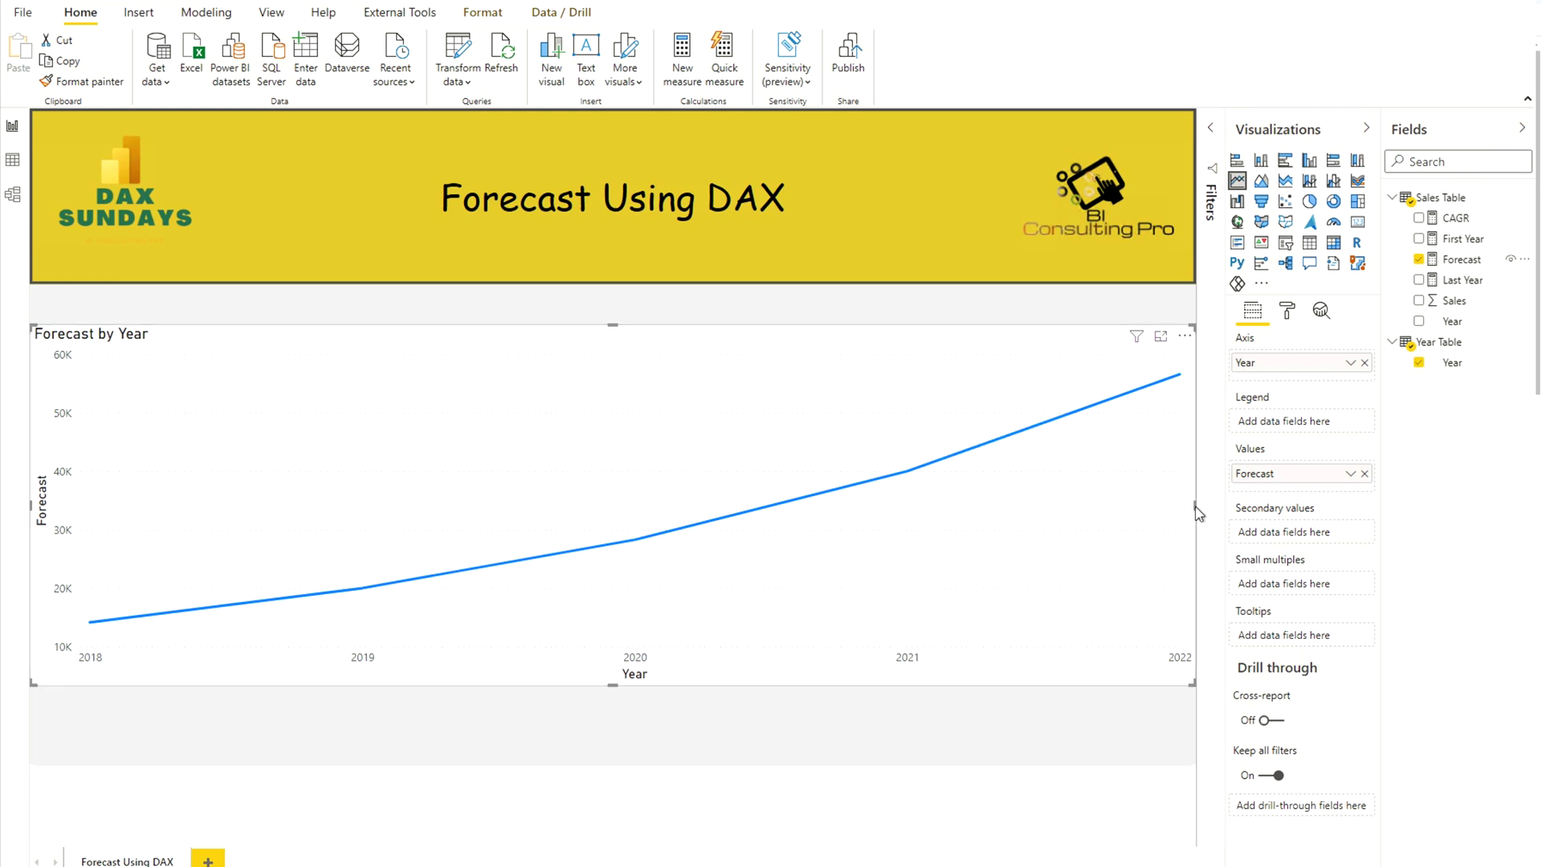
pyautogui.moveTo(1194, 506); pyautogui.dragTo(1092, 507)
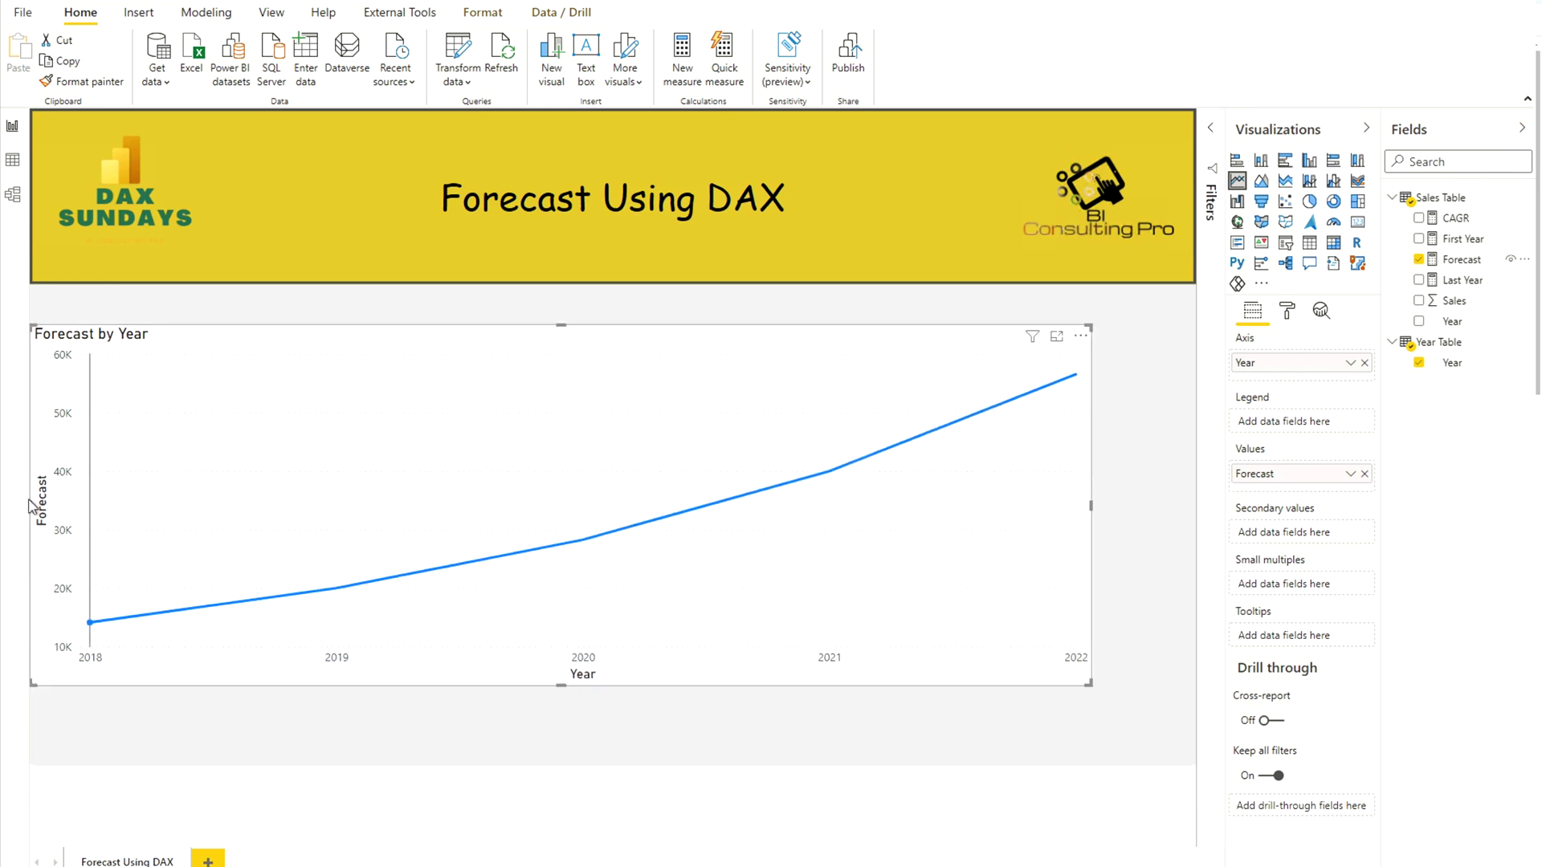
pyautogui.moveTo(30, 508); pyautogui.dragTo(191, 504)
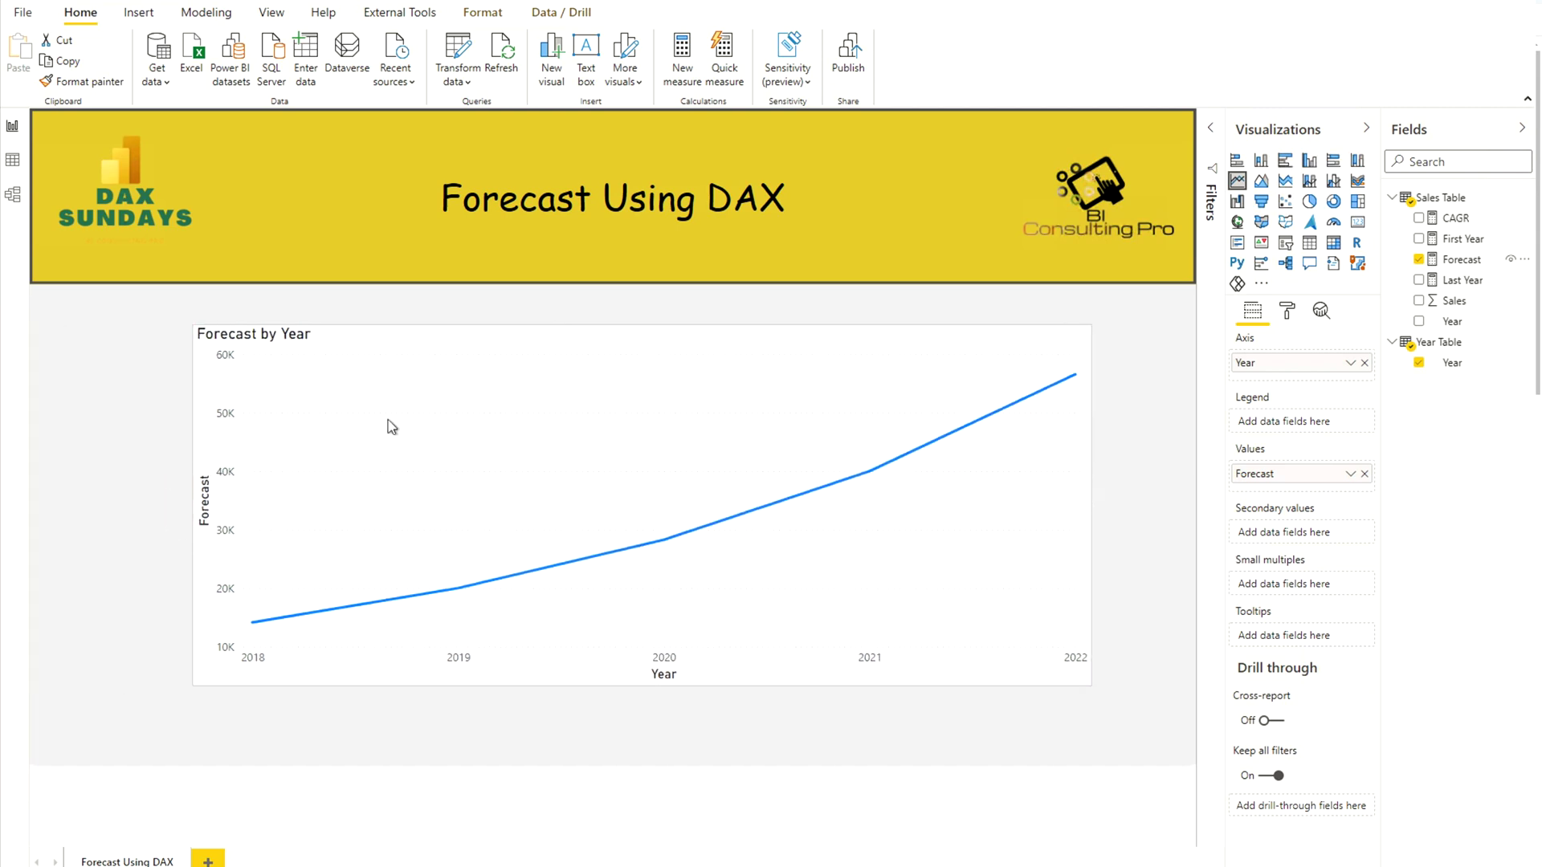
pyautogui.moveTo(1092, 509); pyautogui.dragTo(1035, 511)
pyautogui.moveTo(1453, 301); pyautogui.dragTo(1276, 470)
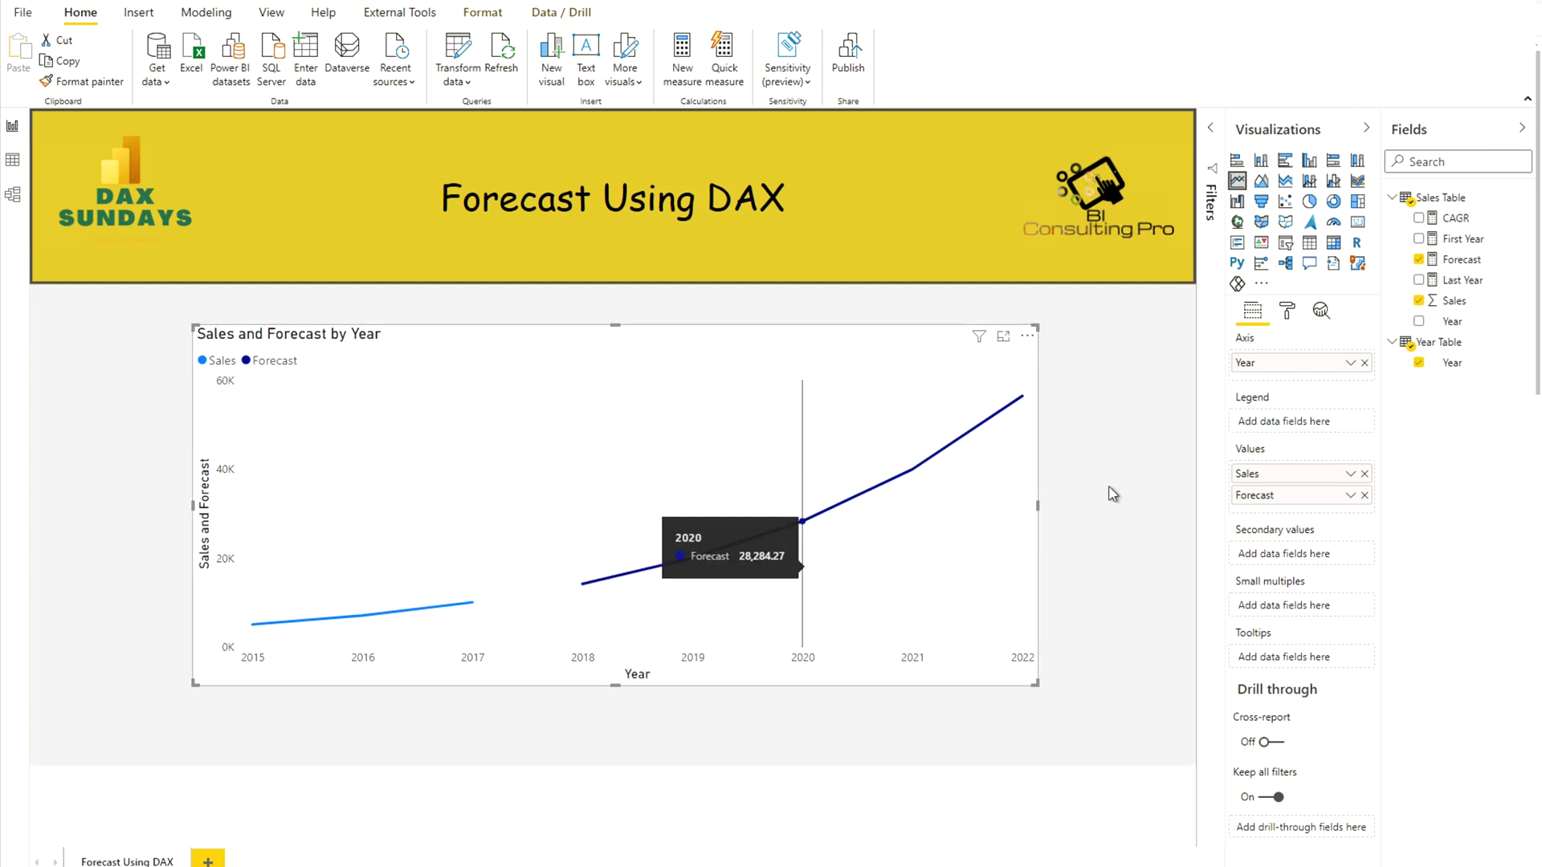
# Step: Change the Forecast measure's IF comparison to >= Lastyear and commit the measure
pyautogui.click(1450, 258)
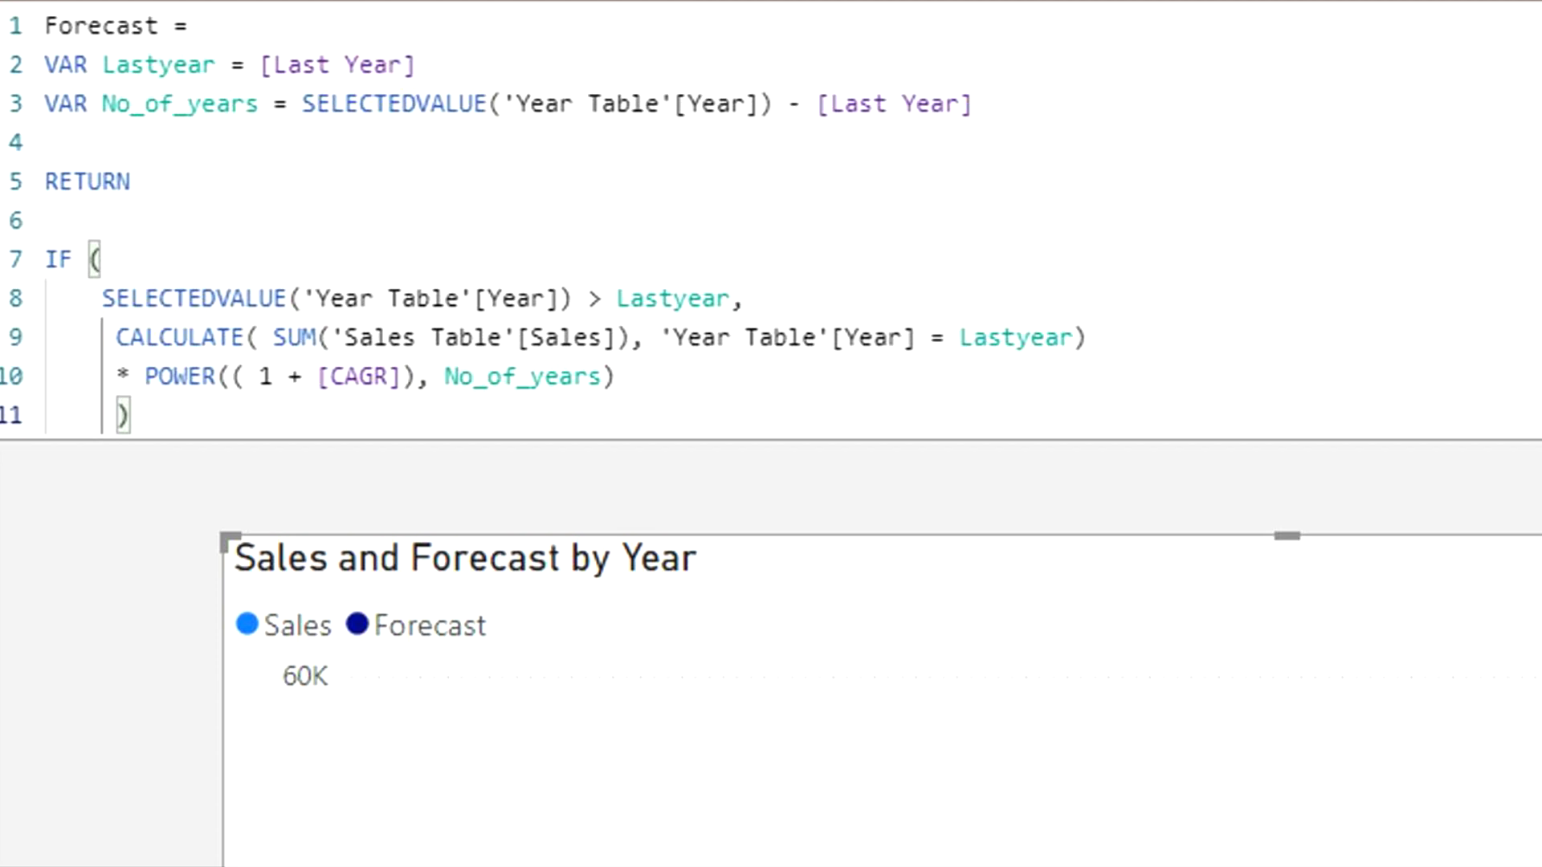
pyautogui.click(610, 305)
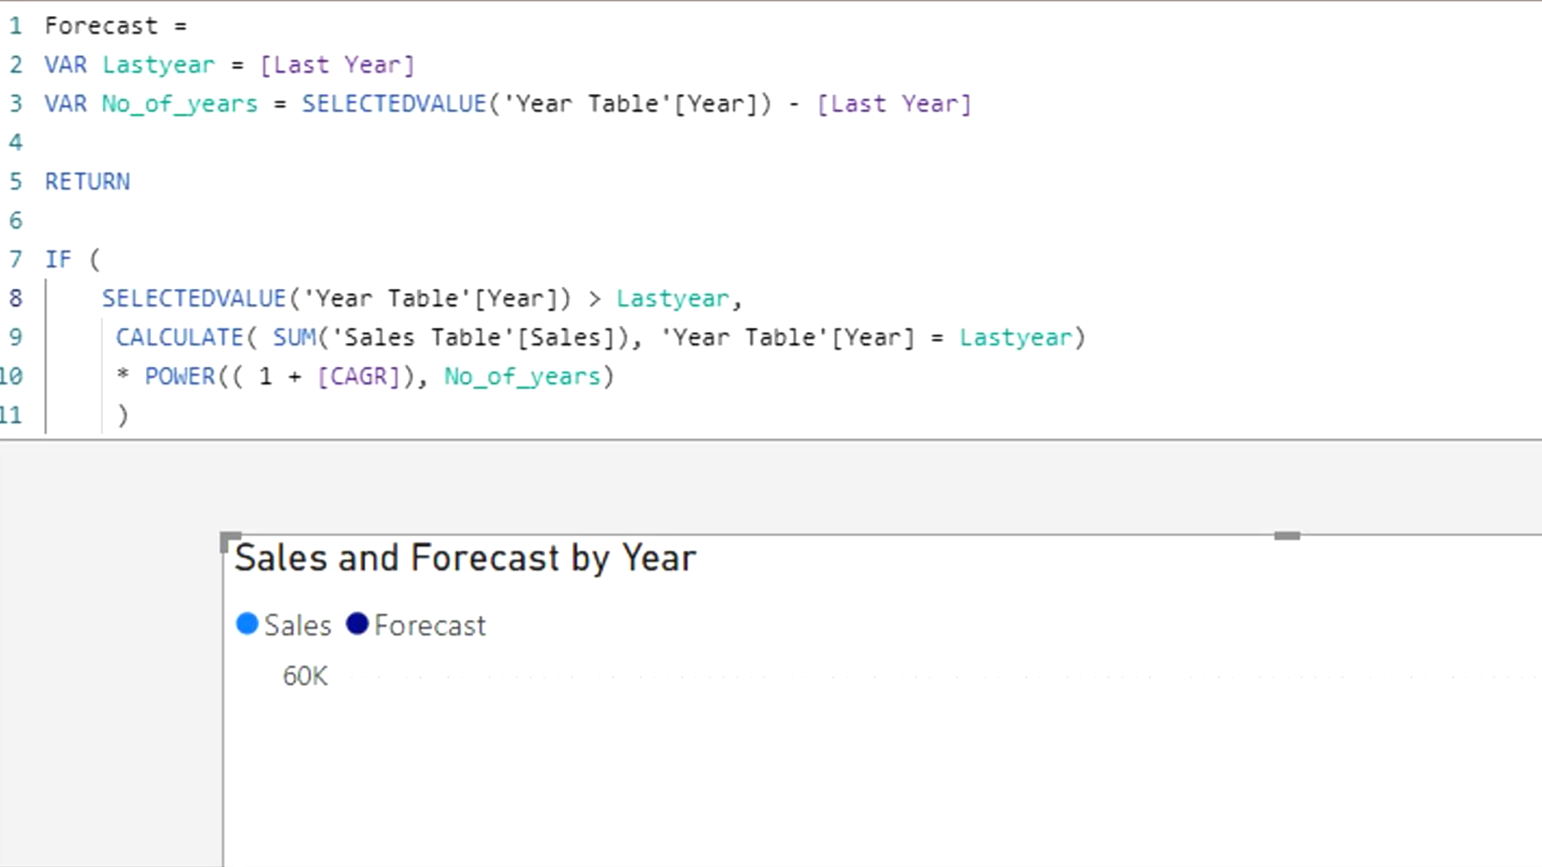
pyautogui.write('=')
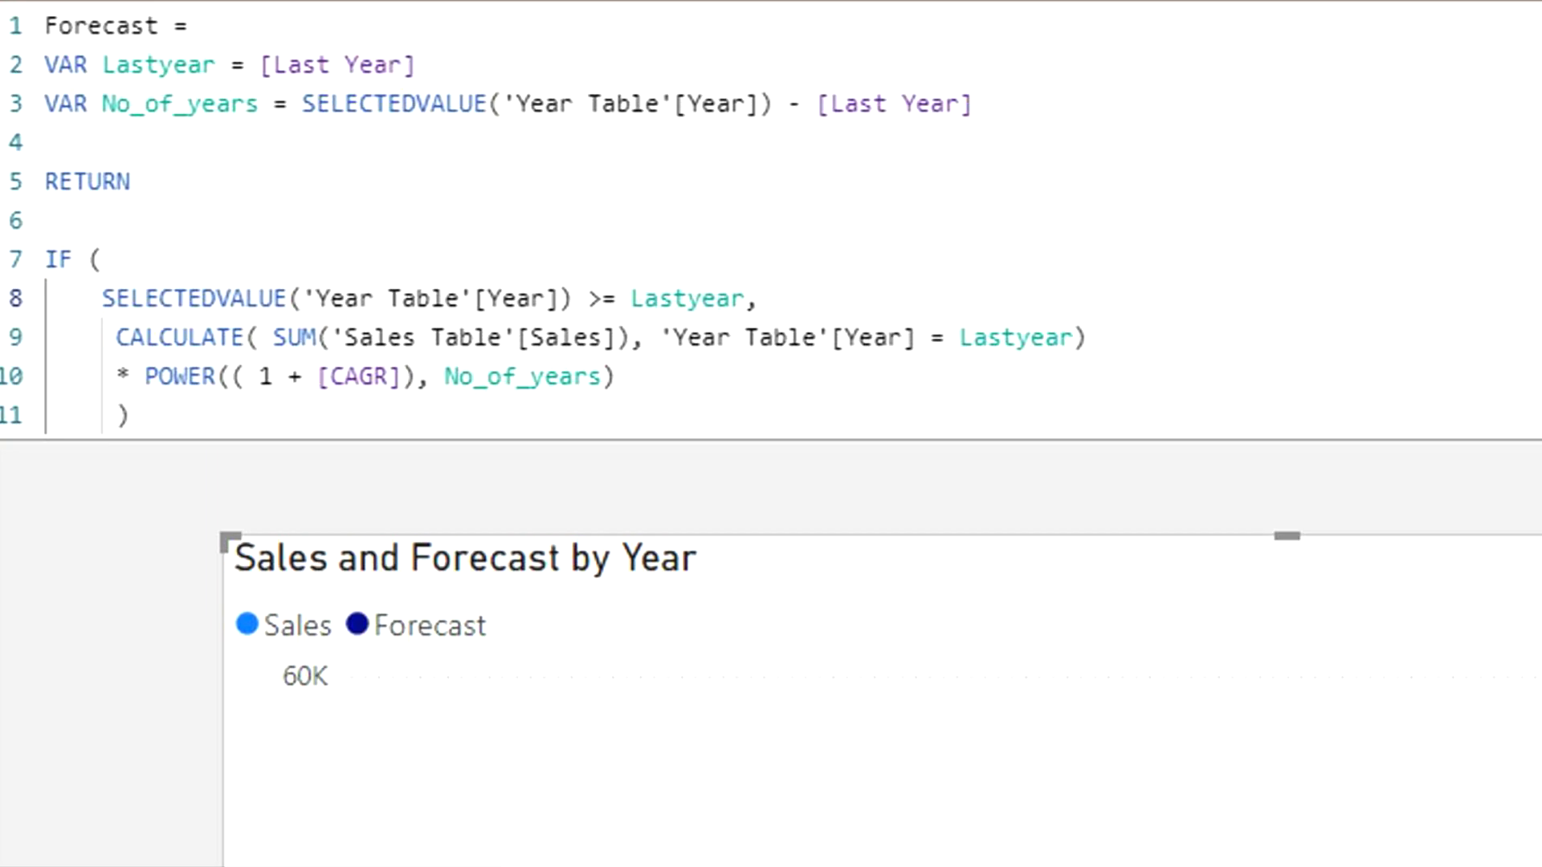
pyautogui.press('Return')
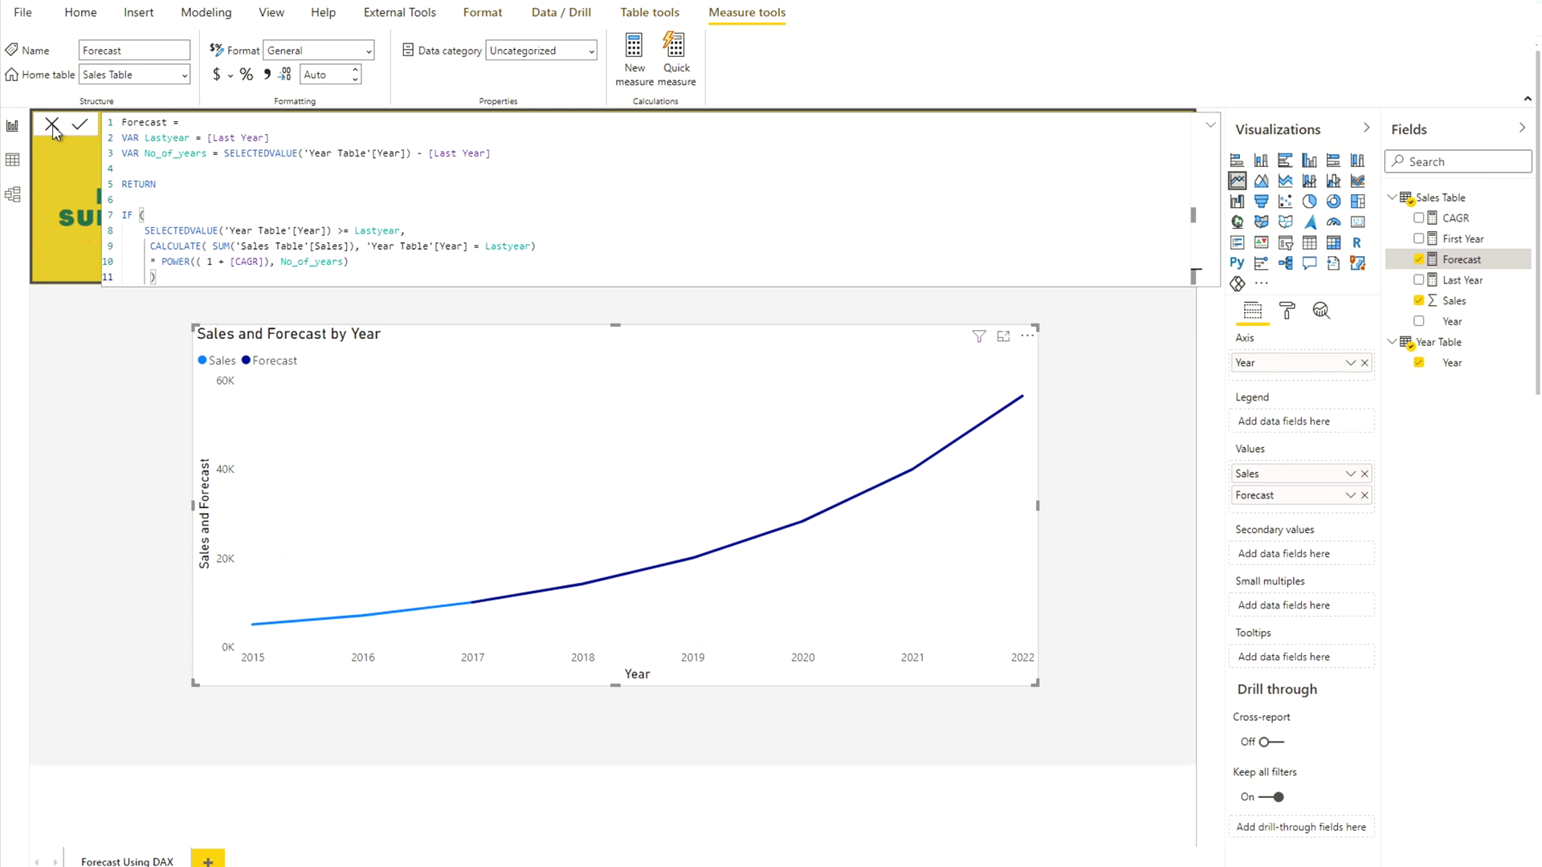
# Step: Close the formula editor, deselect the chart, and inspect the 2022 forecast point
pyautogui.click(129, 563)
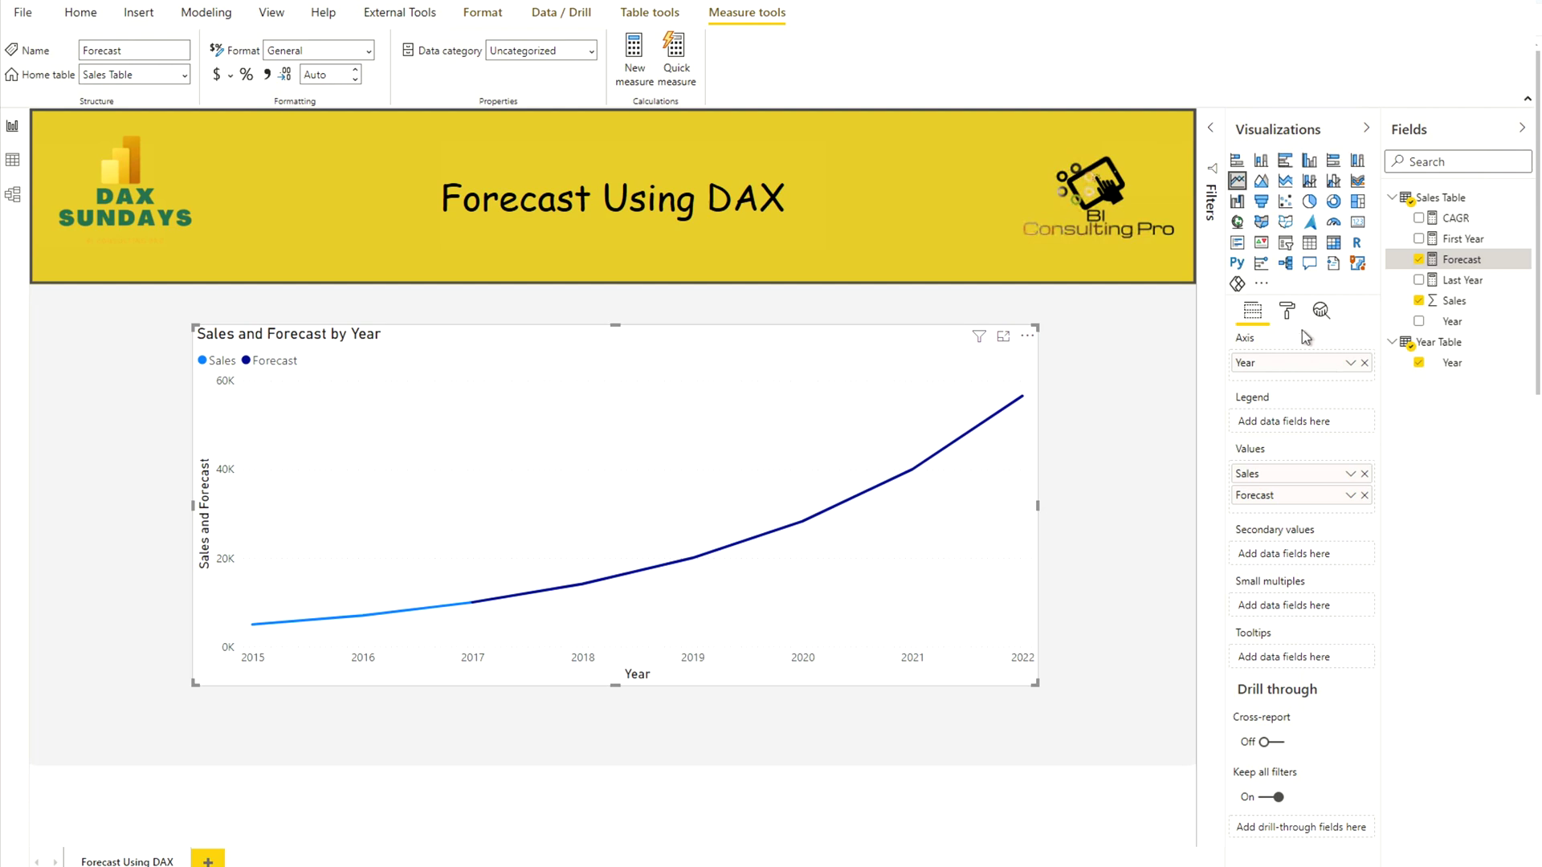
pyautogui.press('Escape')
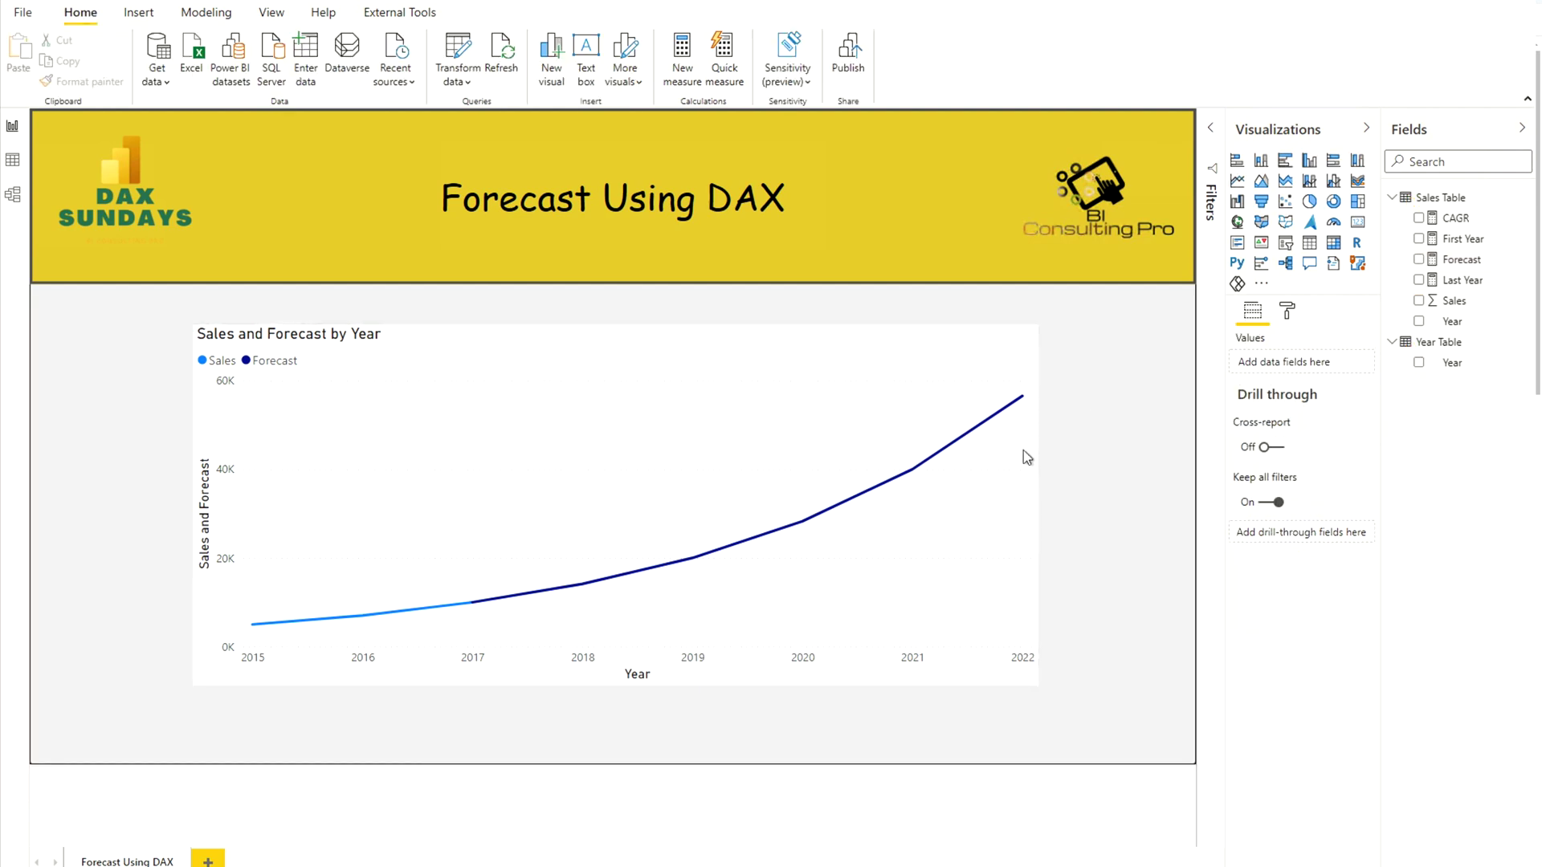
pyautogui.moveTo(1023, 451)
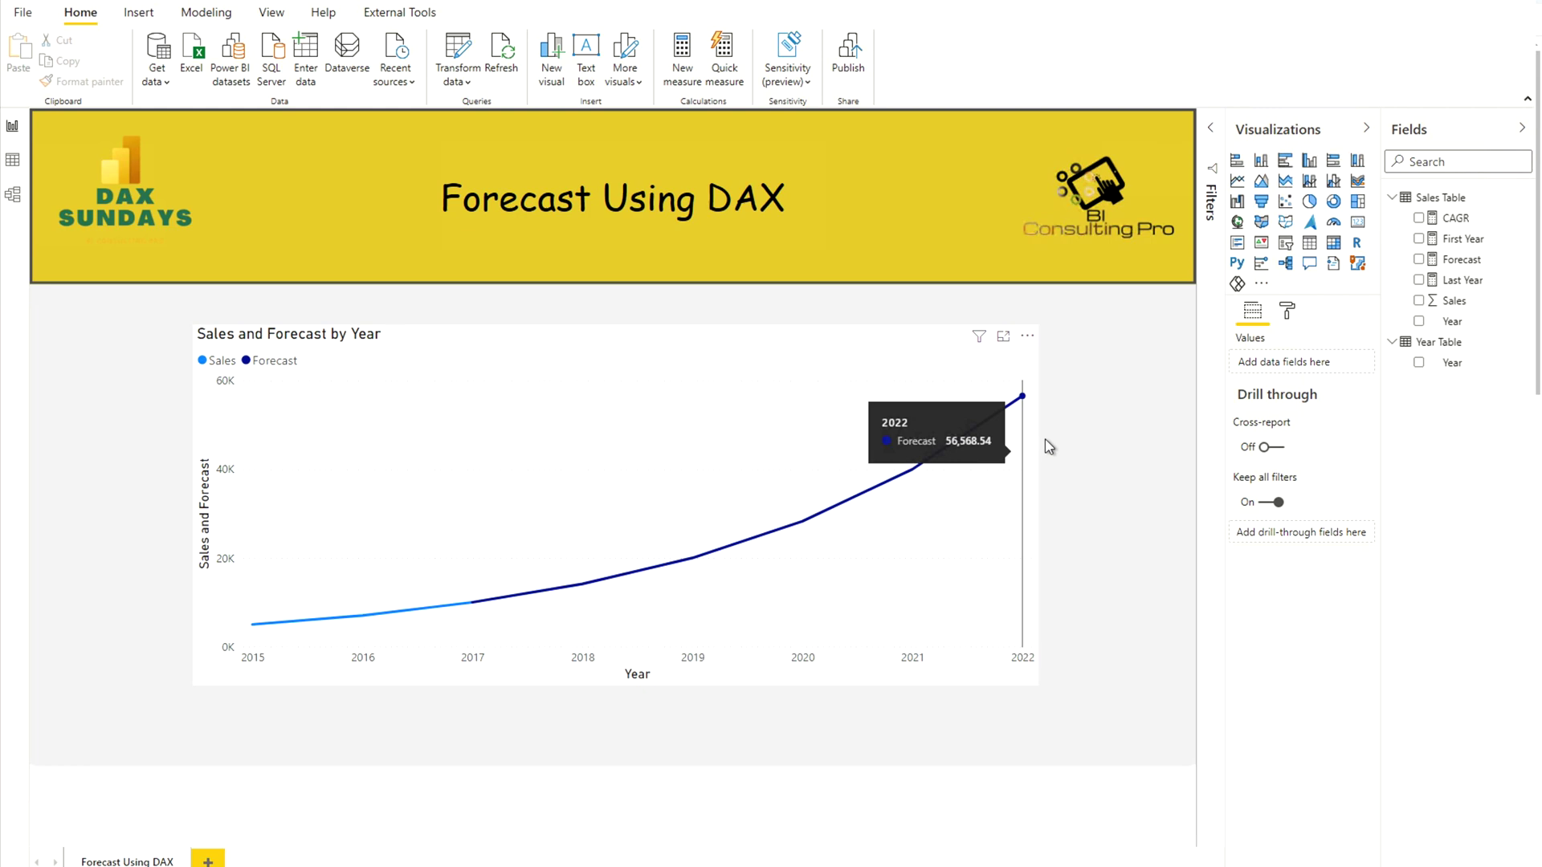
# Step: Set the line chart's width to 1000 and its X position to 140
pyautogui.click(1044, 442)
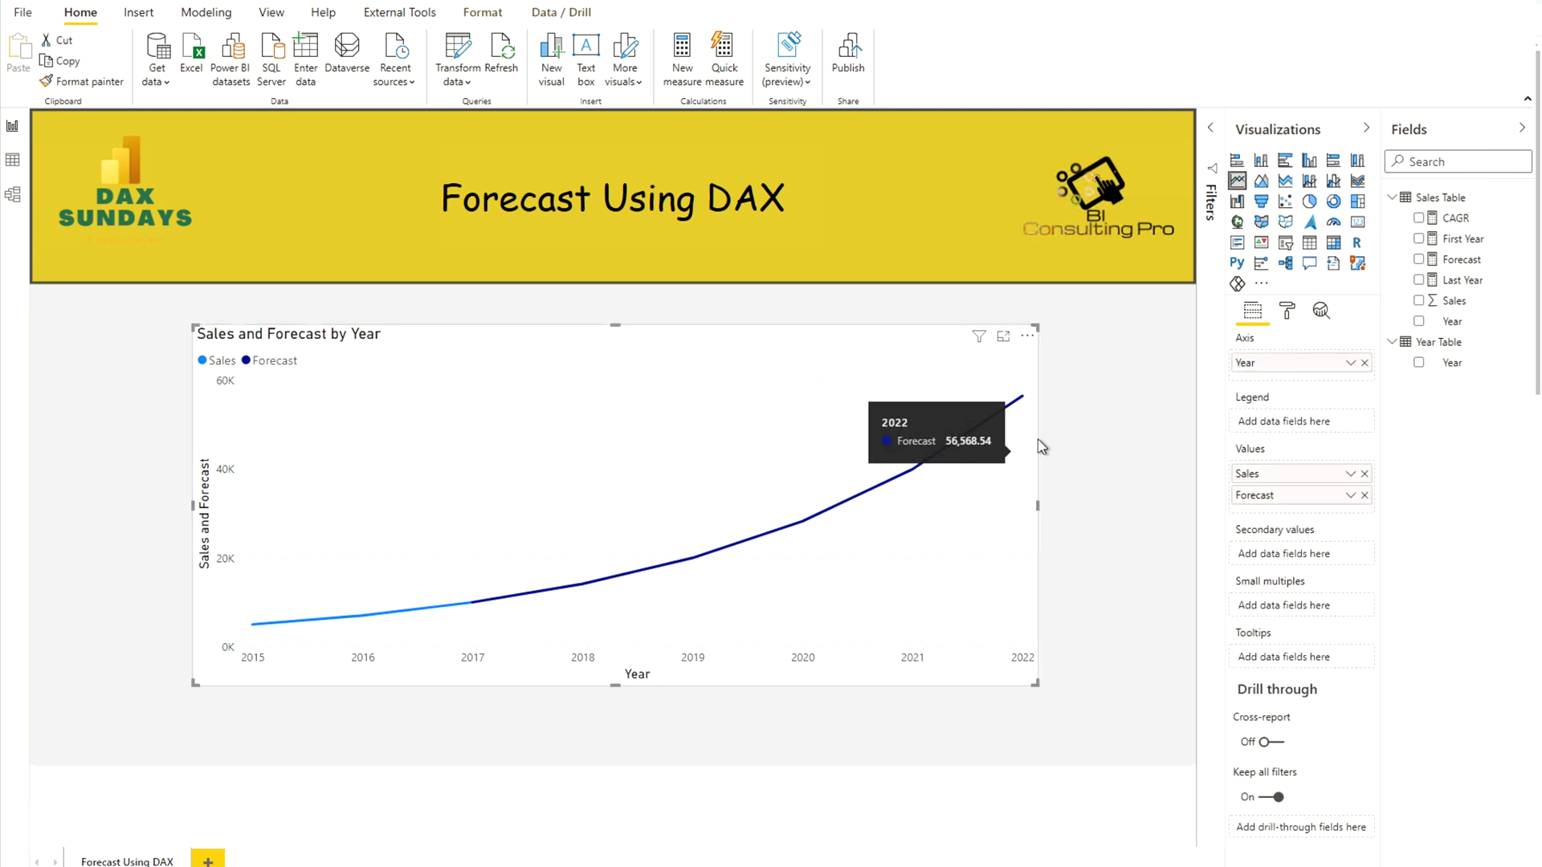
pyautogui.click(1287, 310)
pyautogui.click(1264, 377)
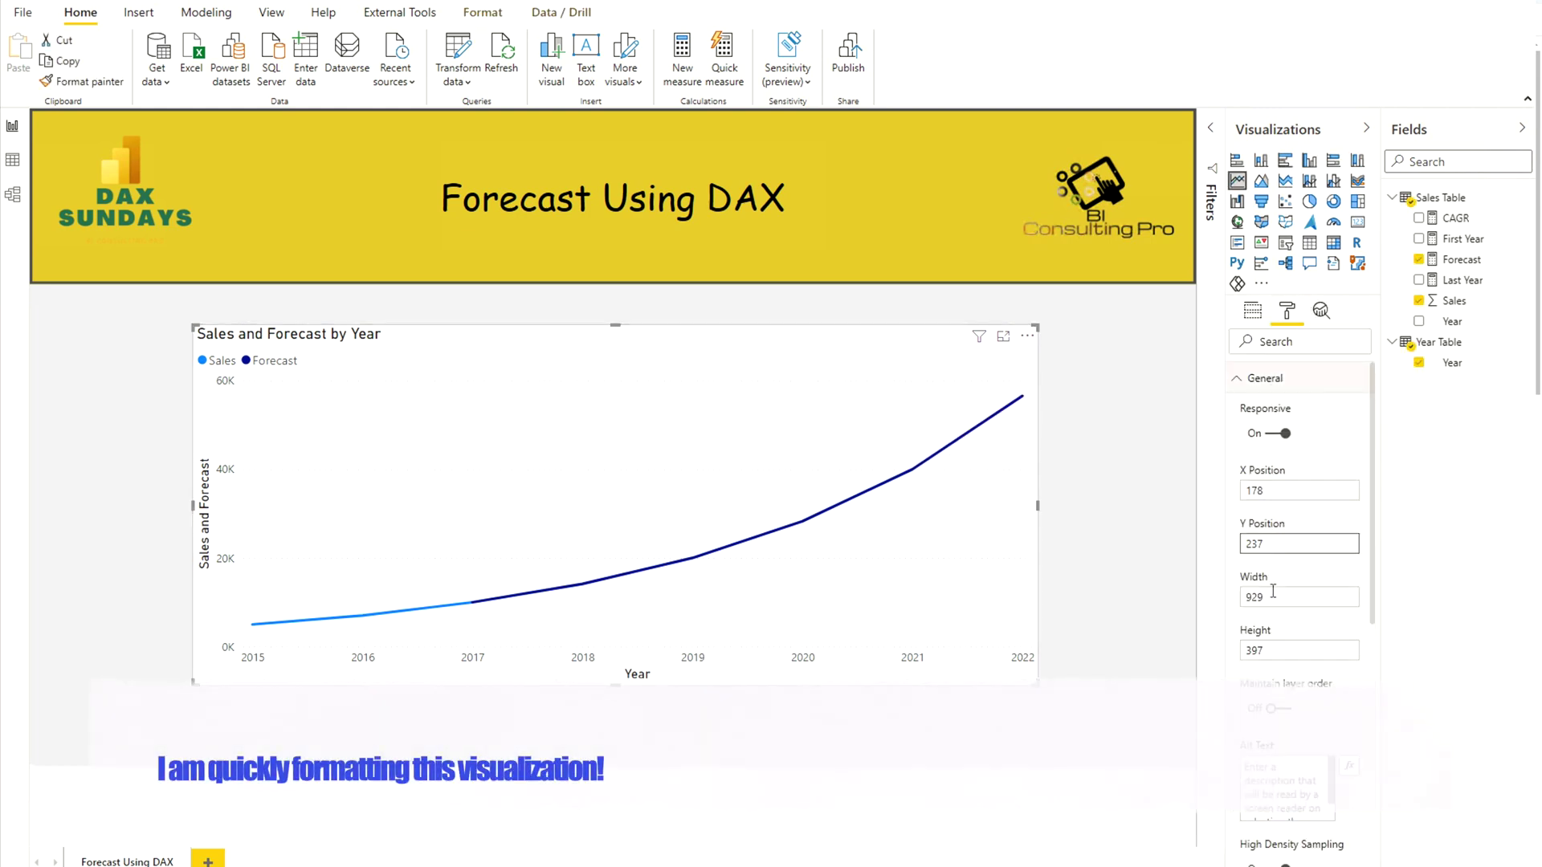
pyautogui.hotkey('ctrl', 'a')
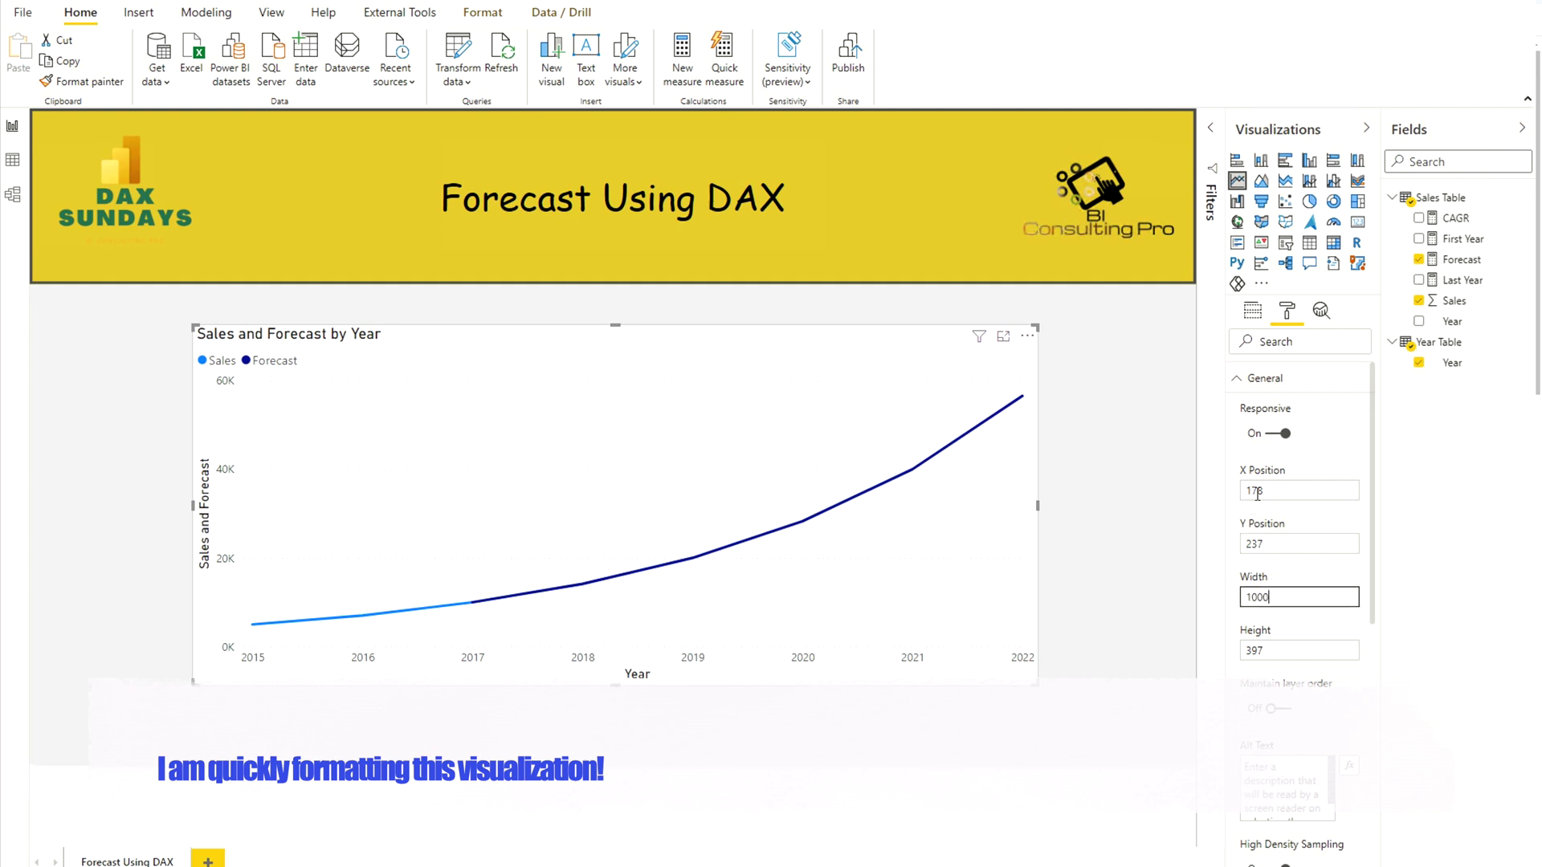
pyautogui.doubleClick(1284, 490)
pyautogui.write('140')
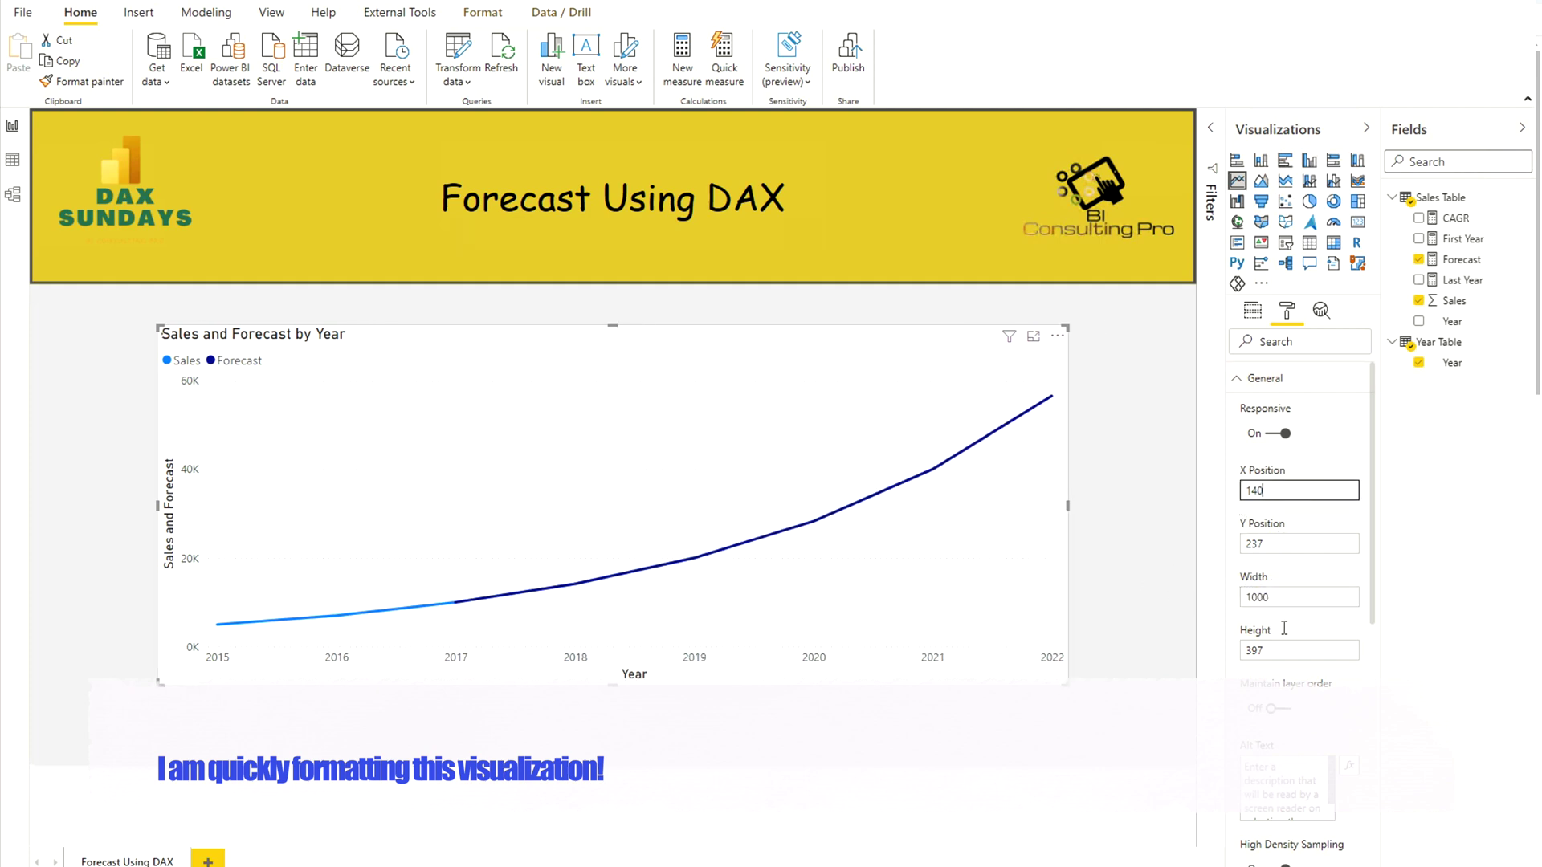
# Step: Turn on the chart's border, color it yellow, and set its corner radius to 10 px
pyautogui.click(1280, 382)
pyautogui.click(1333, 780)
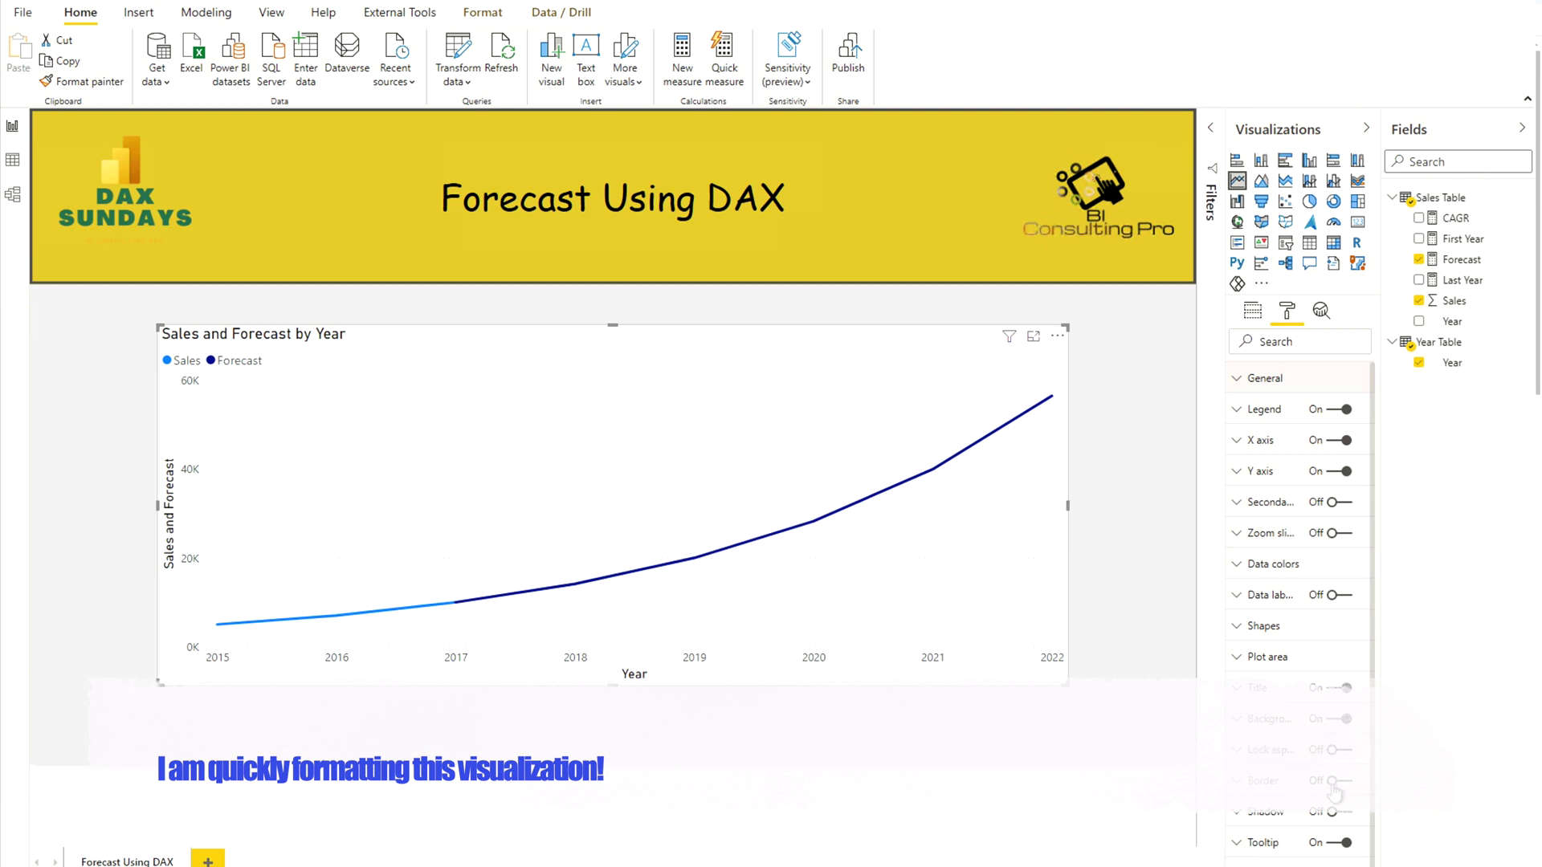
pyautogui.scroll(-1, 1285, 803)
pyautogui.click(1265, 793)
pyautogui.click(1264, 792)
pyautogui.click(1265, 793)
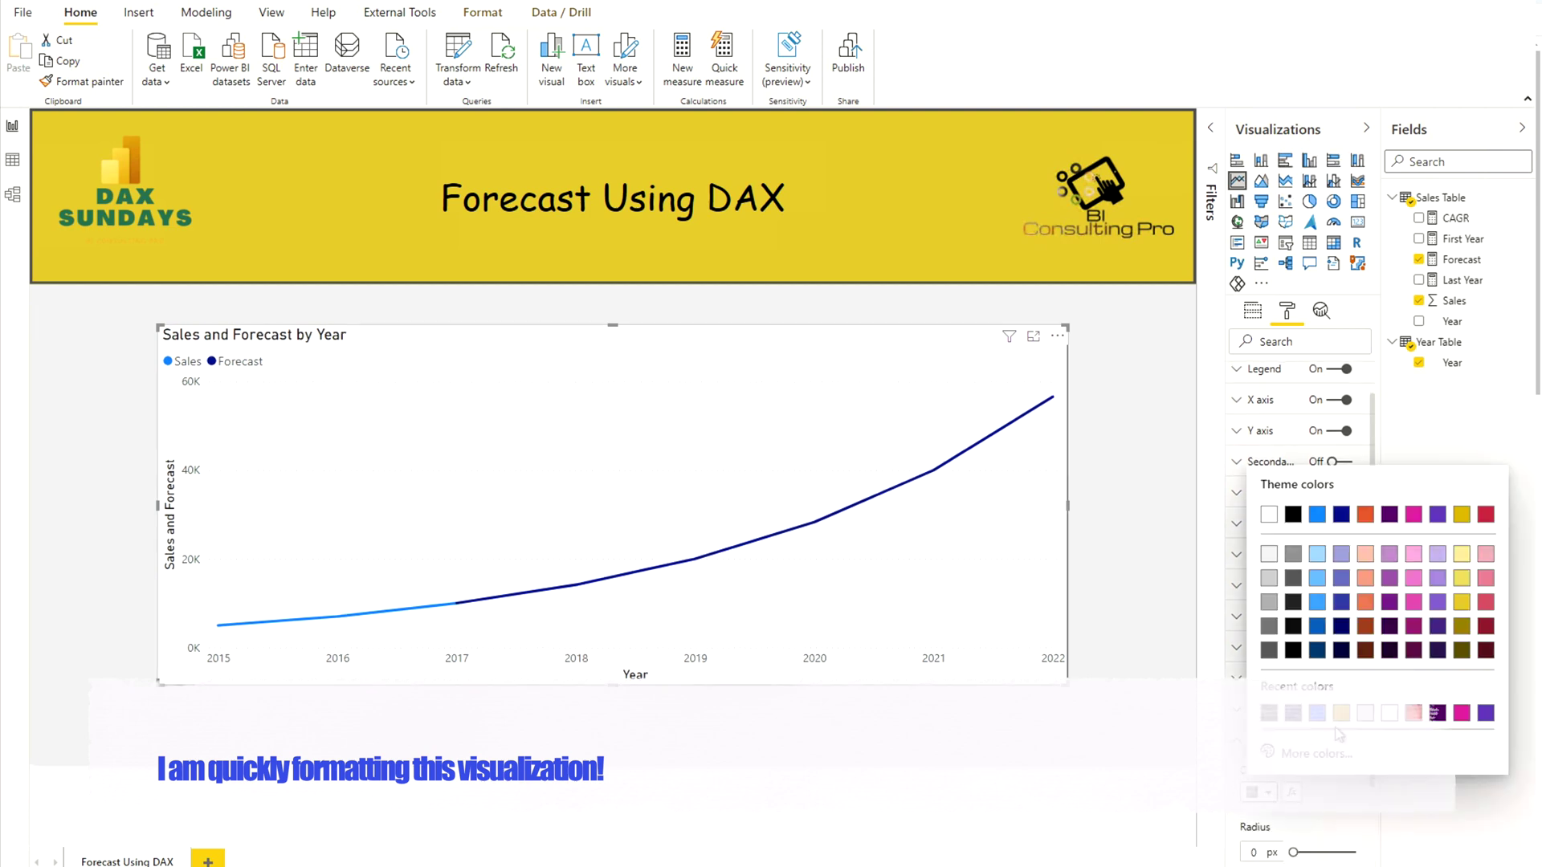
pyautogui.click(1340, 713)
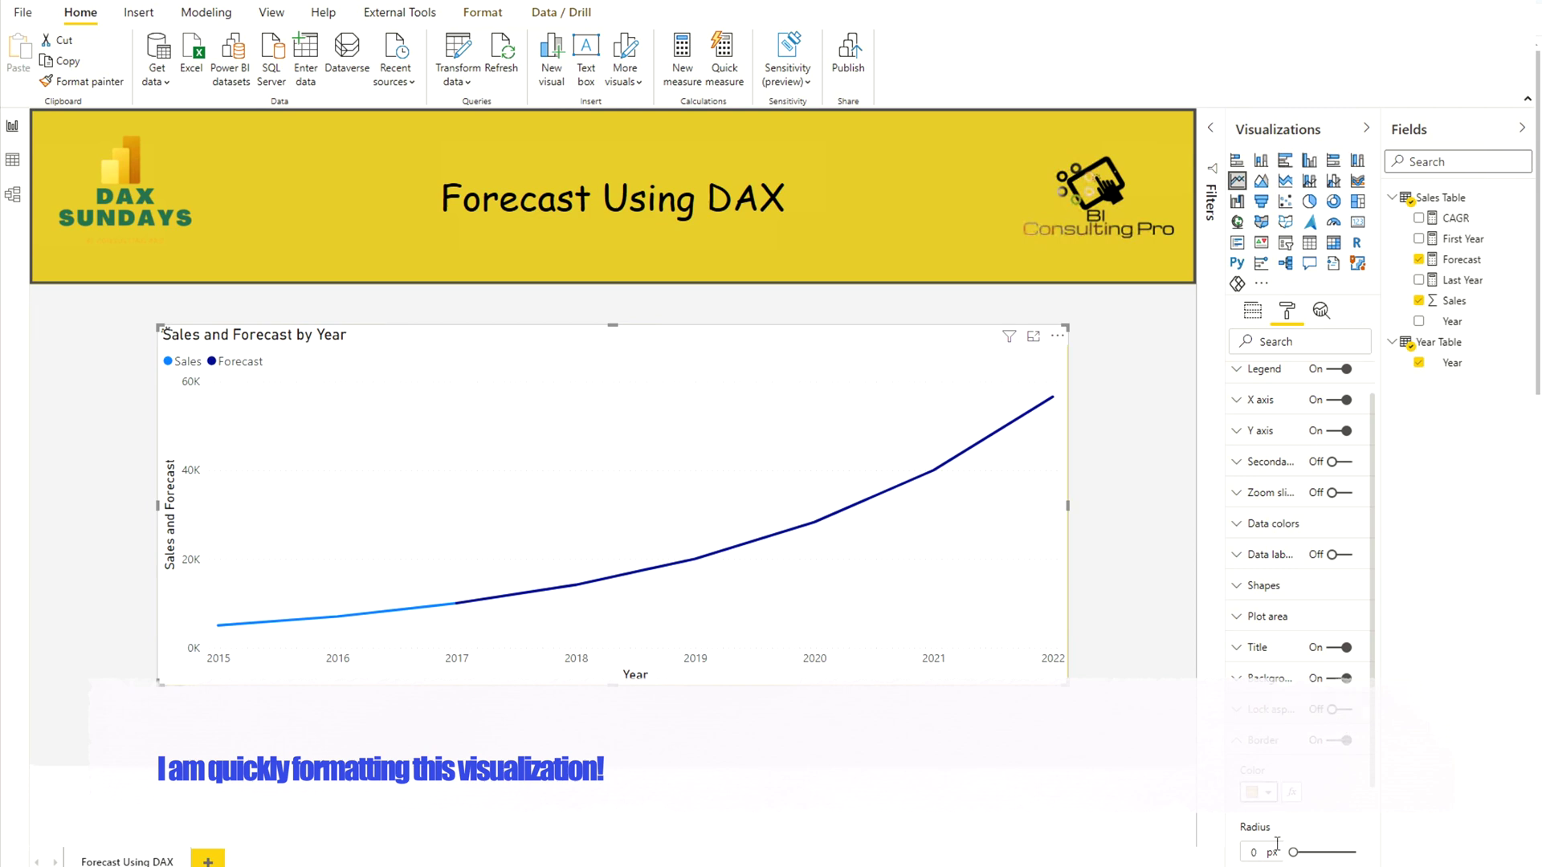
pyautogui.moveTo(1293, 852); pyautogui.dragTo(1313, 852)
pyautogui.scroll(-3, 1333, 851)
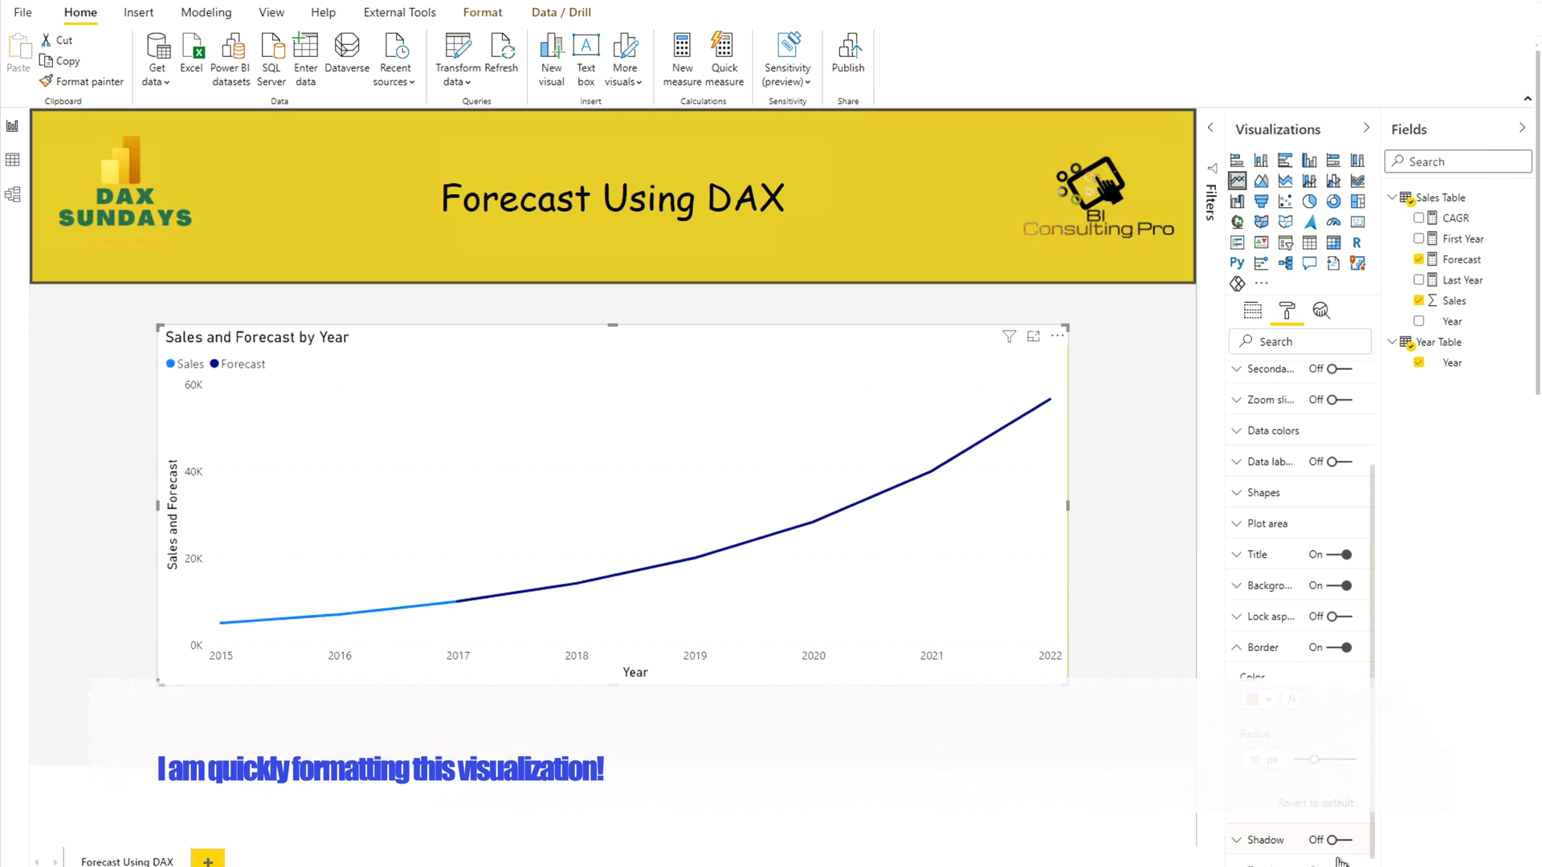
# Step: Turn on the chart's shadow and give it the same yellow as the border
pyautogui.click(1338, 840)
pyautogui.scroll(-1, 1284, 827)
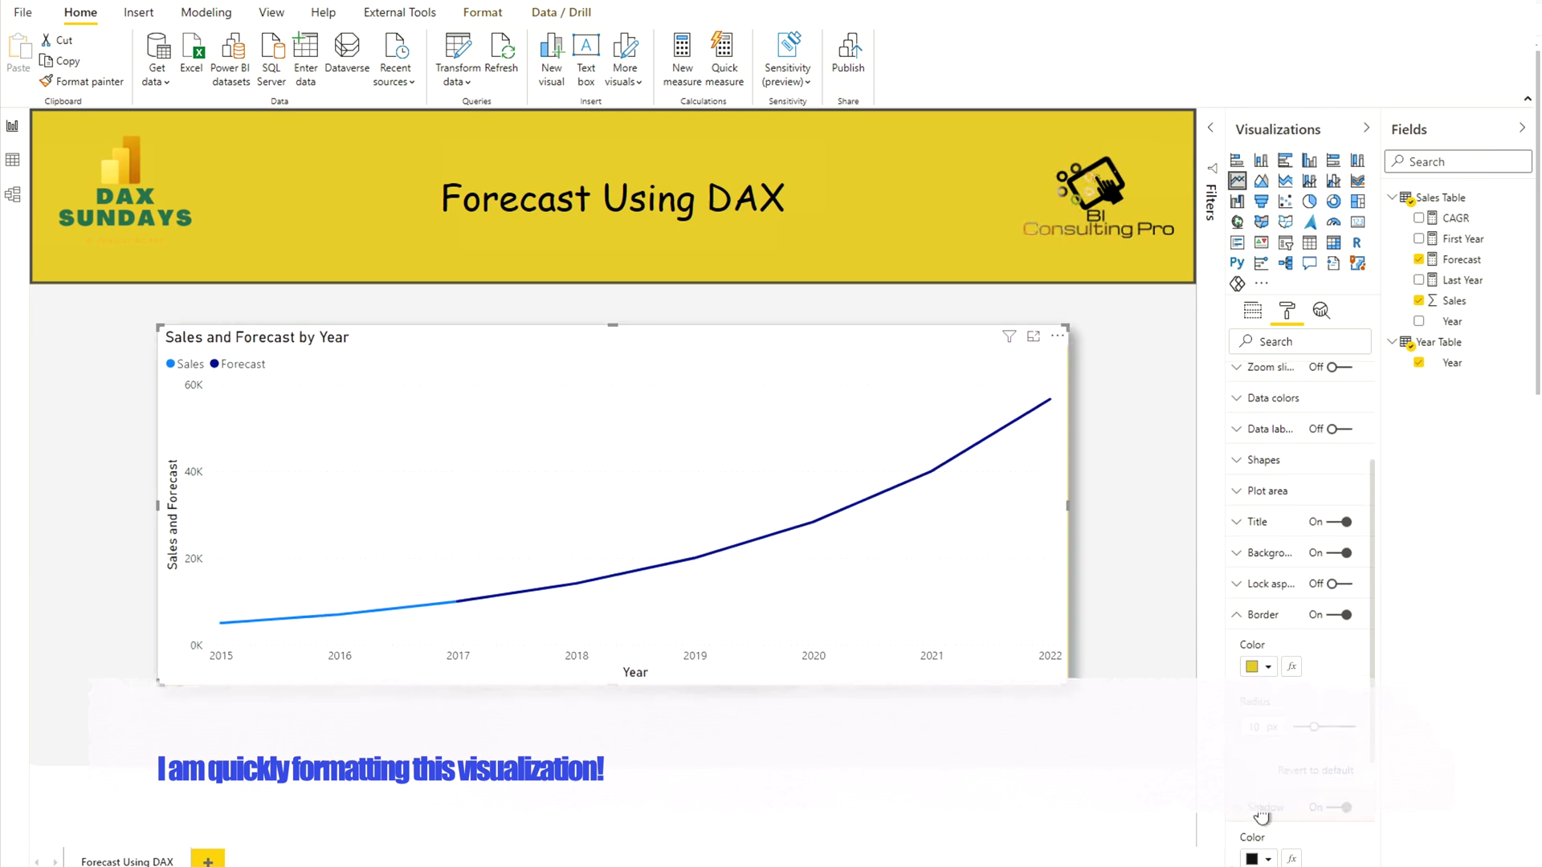
pyautogui.scroll(-1, 1261, 816)
pyautogui.click(1258, 804)
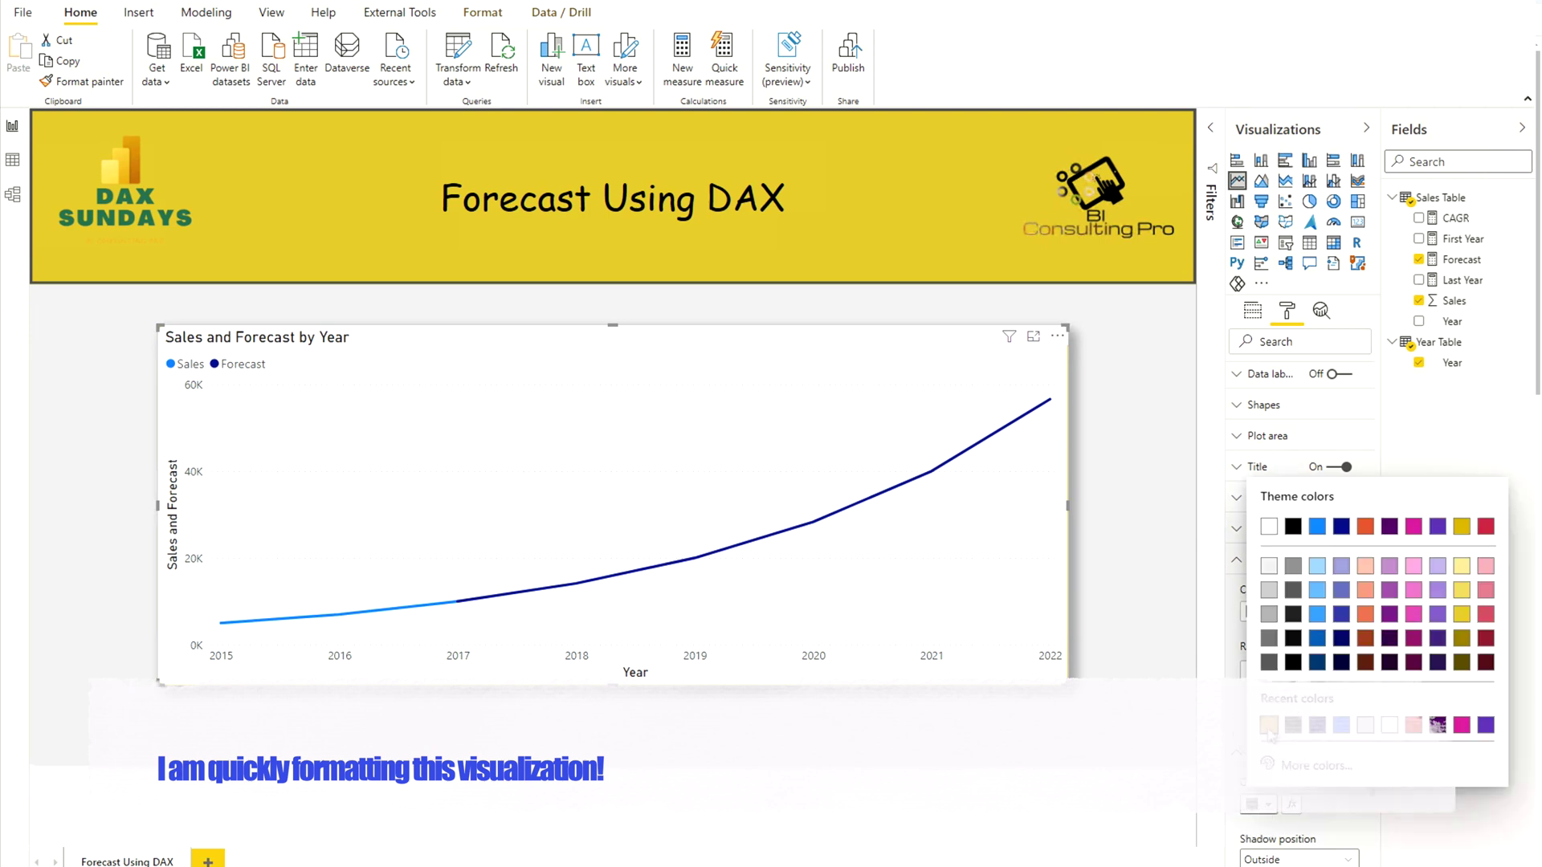
pyautogui.click(1268, 731)
pyautogui.click(1259, 573)
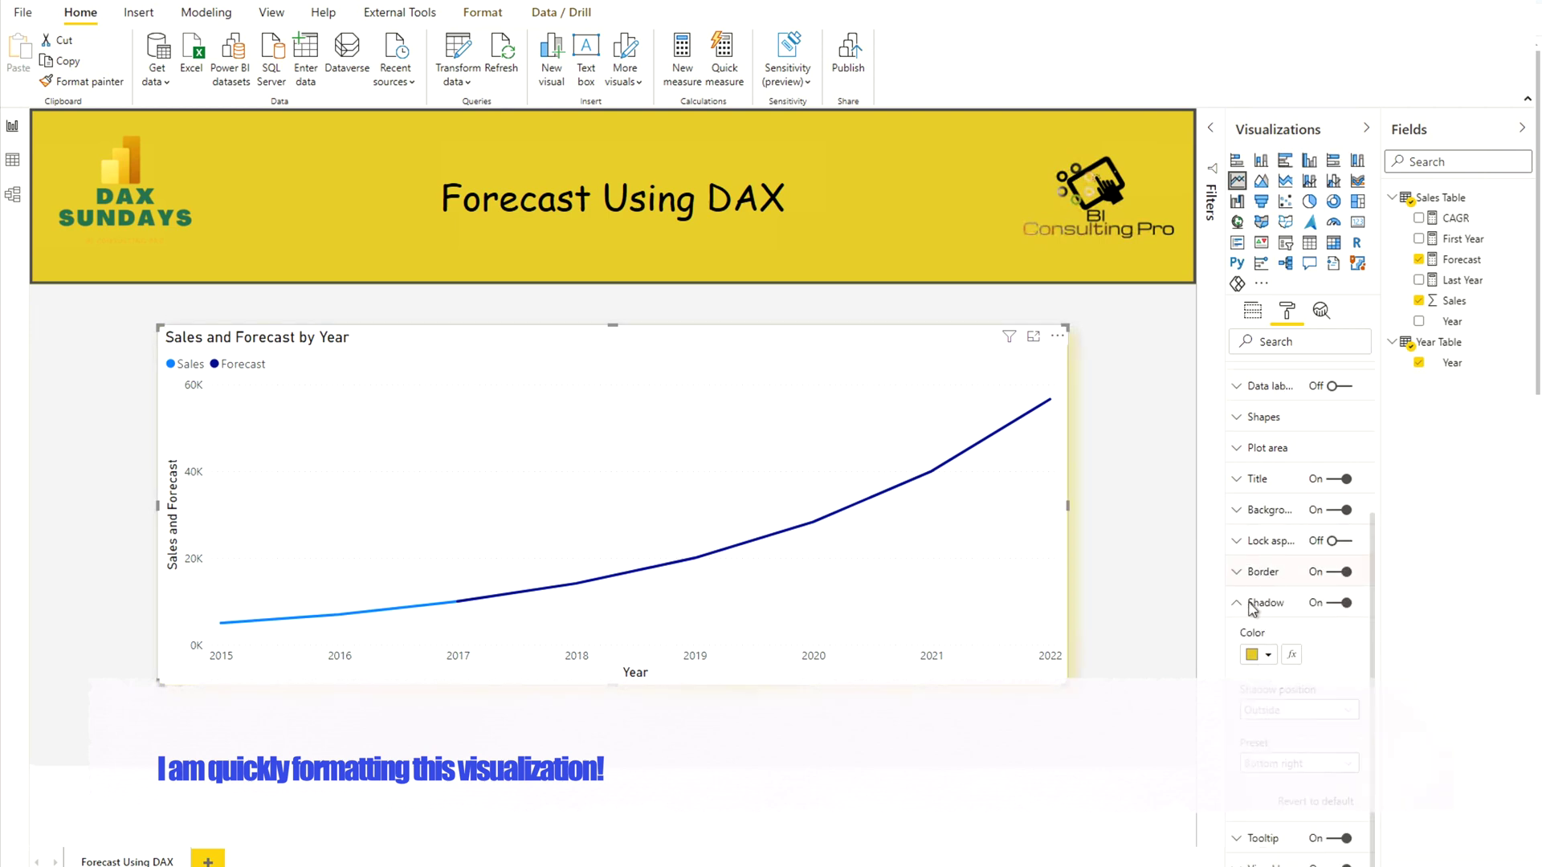
pyautogui.click(1253, 604)
# Step: Turn on series customization for the line shapes and set the Sales series' stroke width to 5
pyautogui.click(1257, 620)
pyautogui.click(1320, 771)
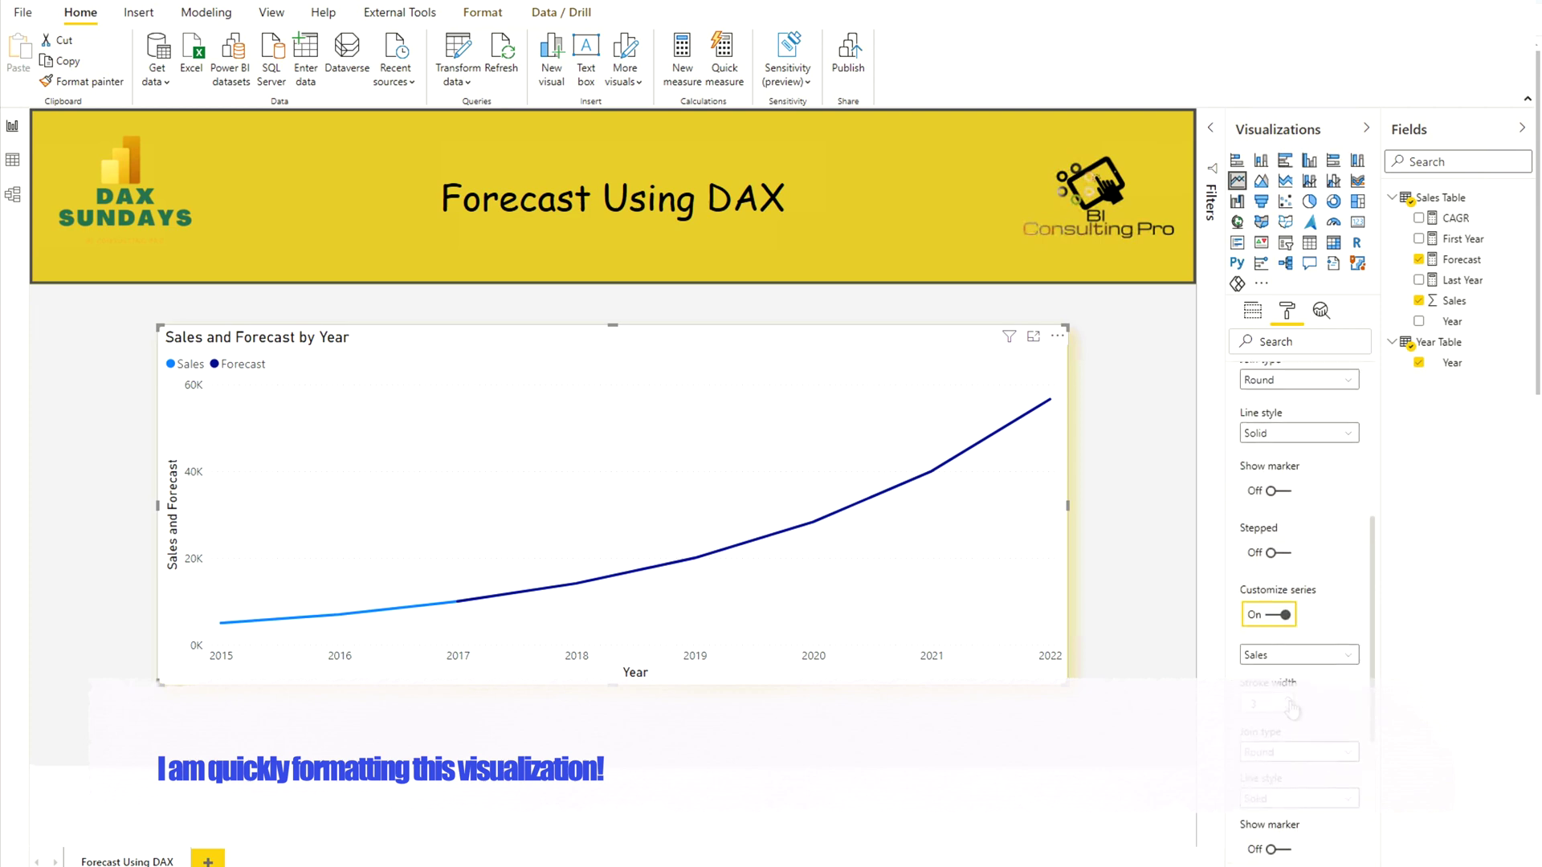
pyautogui.click(1288, 703)
pyautogui.write('5')
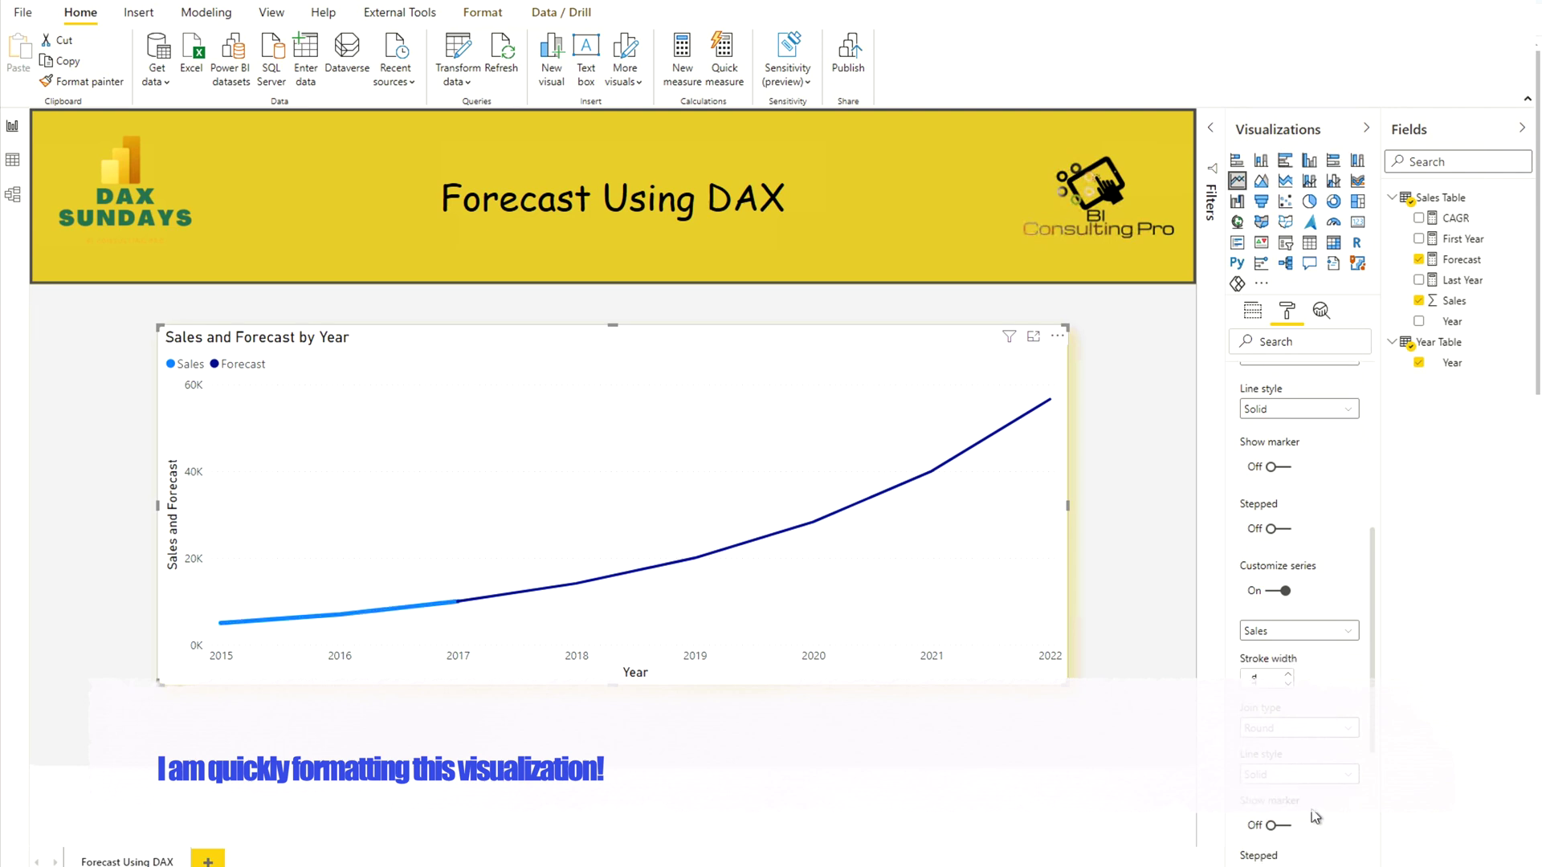
# Step: Show markers on the Sales series with a square shape and dark blue color
pyautogui.scroll(-1, 1284, 827)
pyautogui.click(1272, 787)
pyautogui.scroll(-1, 1324, 794)
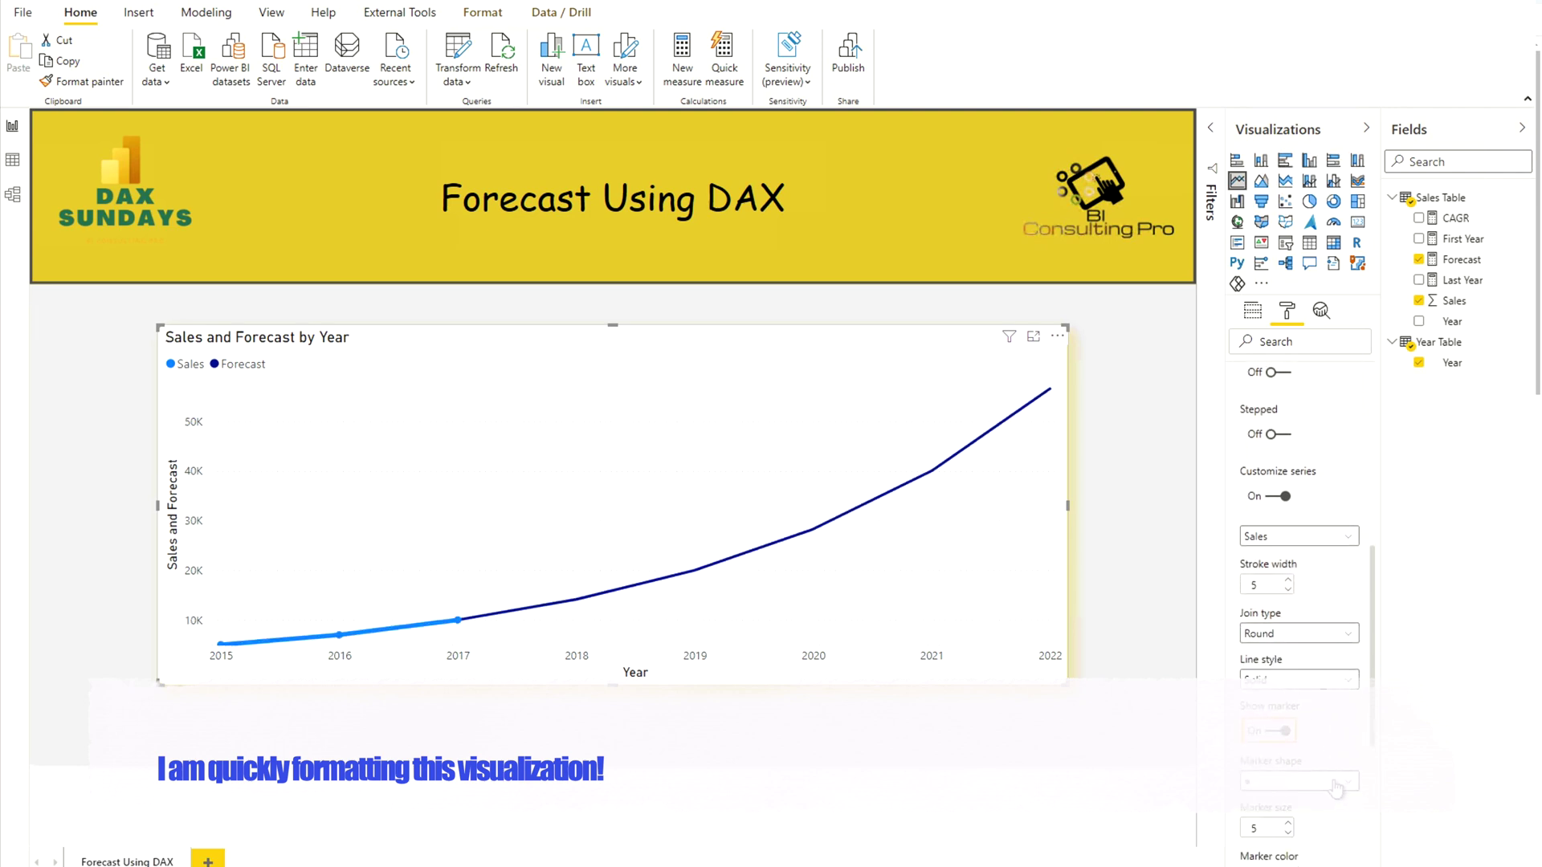
pyautogui.click(1329, 788)
pyautogui.click(1258, 652)
pyautogui.scroll(-1, 1340, 853)
pyautogui.click(1264, 805)
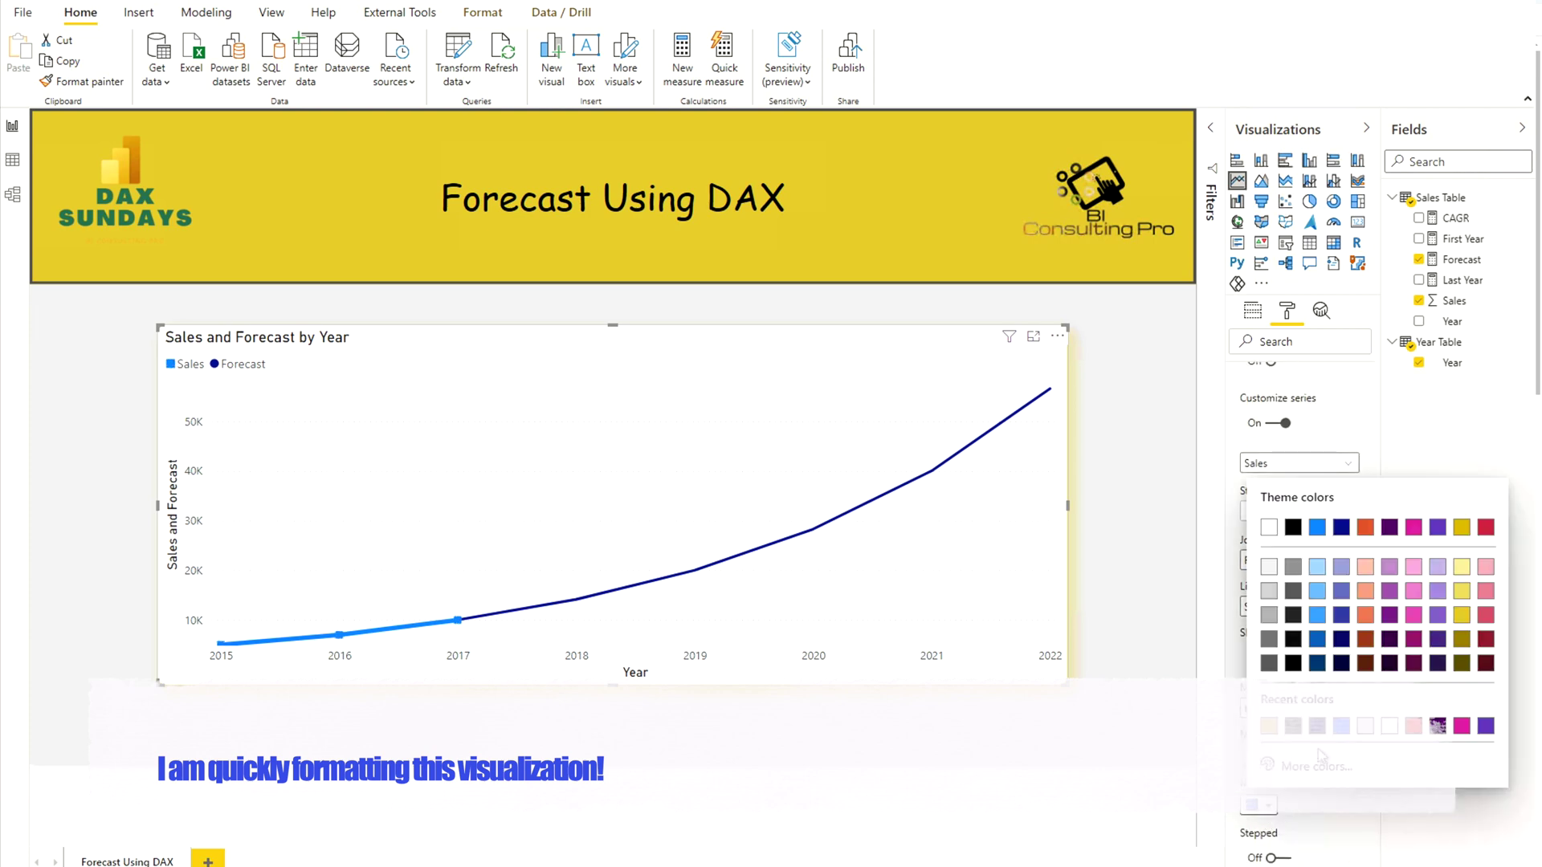
pyautogui.click(1320, 530)
# Step: Customize the Forecast series' line, trying stroke widths of 20, 4 and 10 and settling on 5
pyautogui.click(1307, 465)
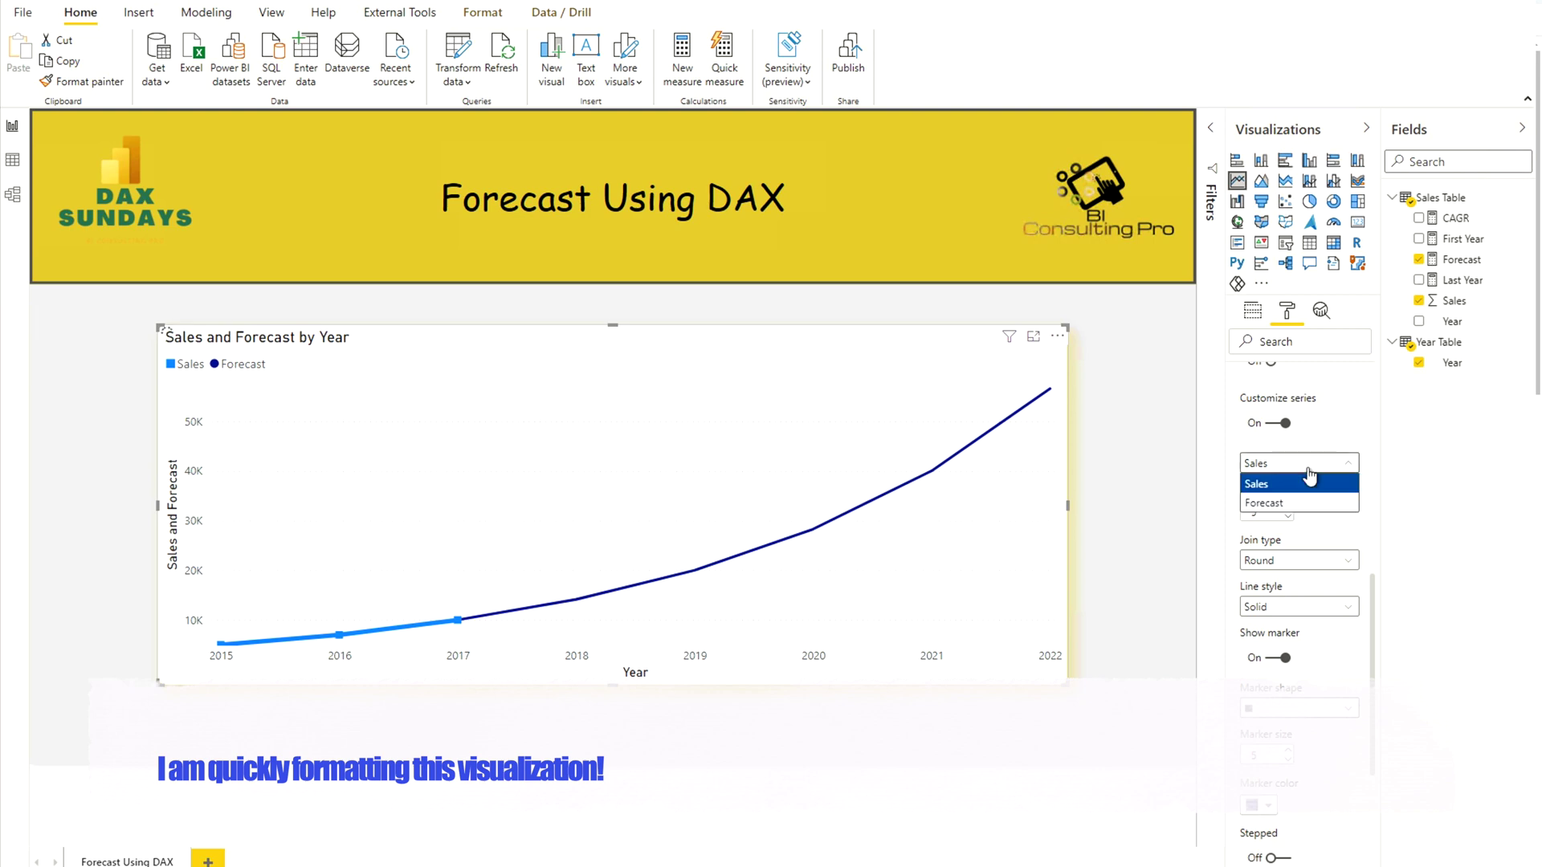
pyautogui.click(1276, 503)
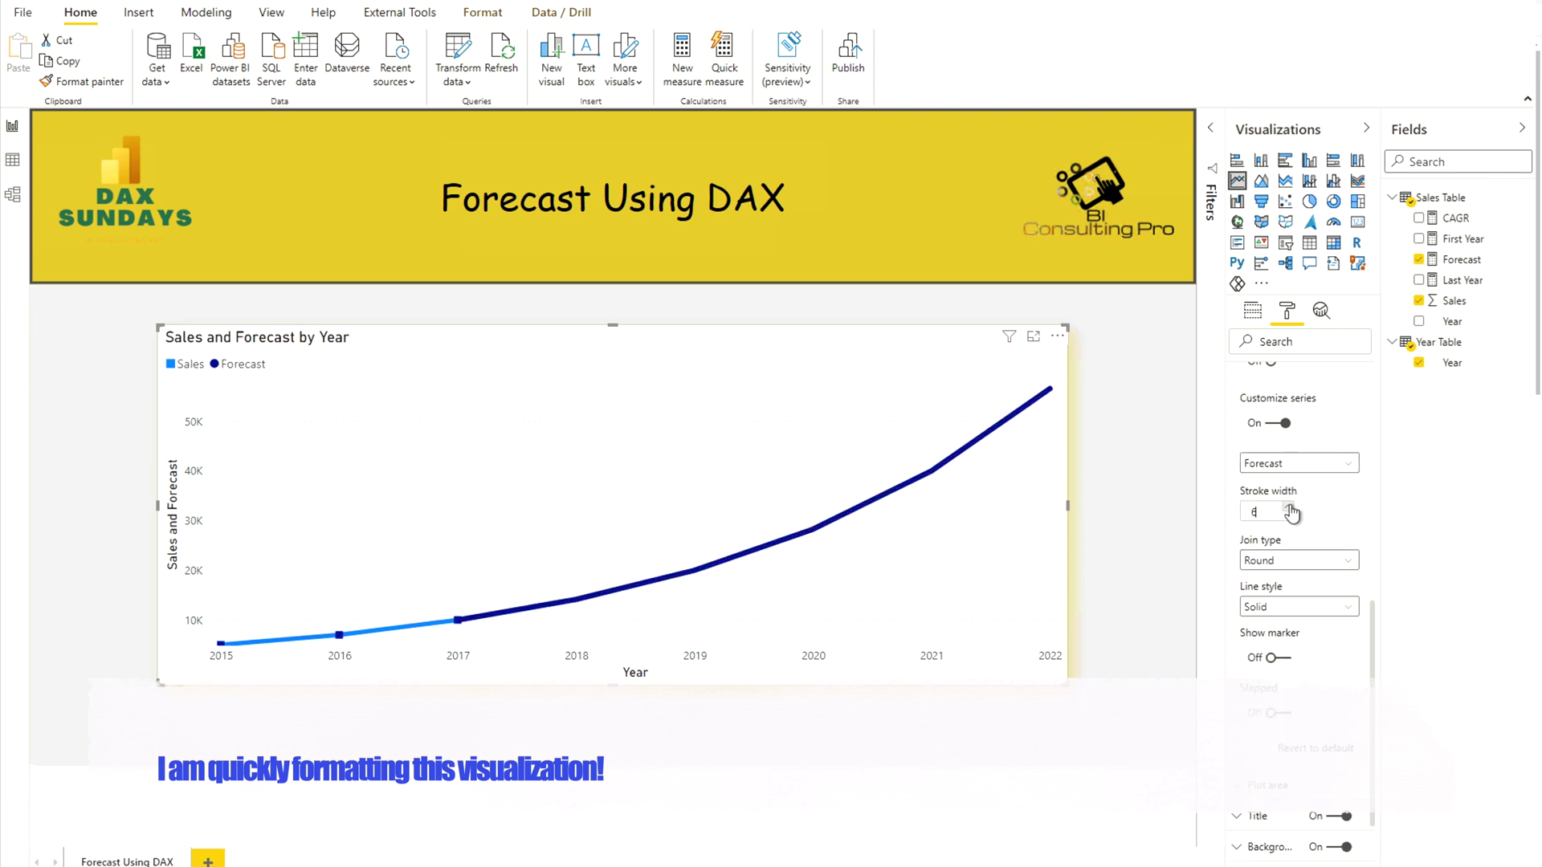
pyautogui.moveTo(1264, 512); pyautogui.dragTo(1243, 514)
pyautogui.write('20')
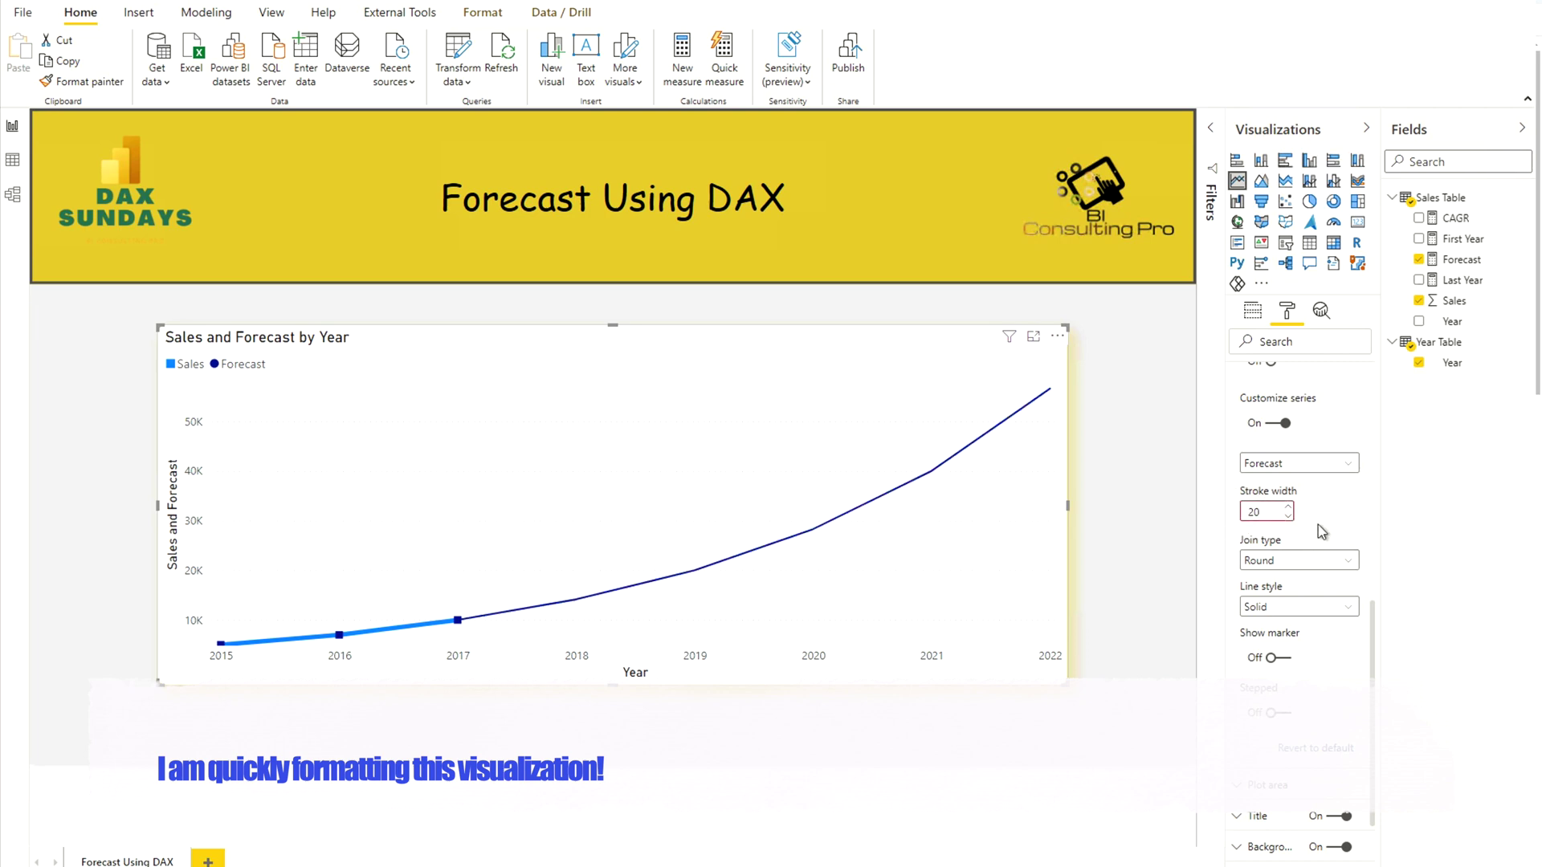
pyautogui.doubleClick(1277, 512)
pyautogui.write('4')
pyautogui.click(1197, 510)
pyautogui.click(1269, 509)
pyautogui.click(1257, 511)
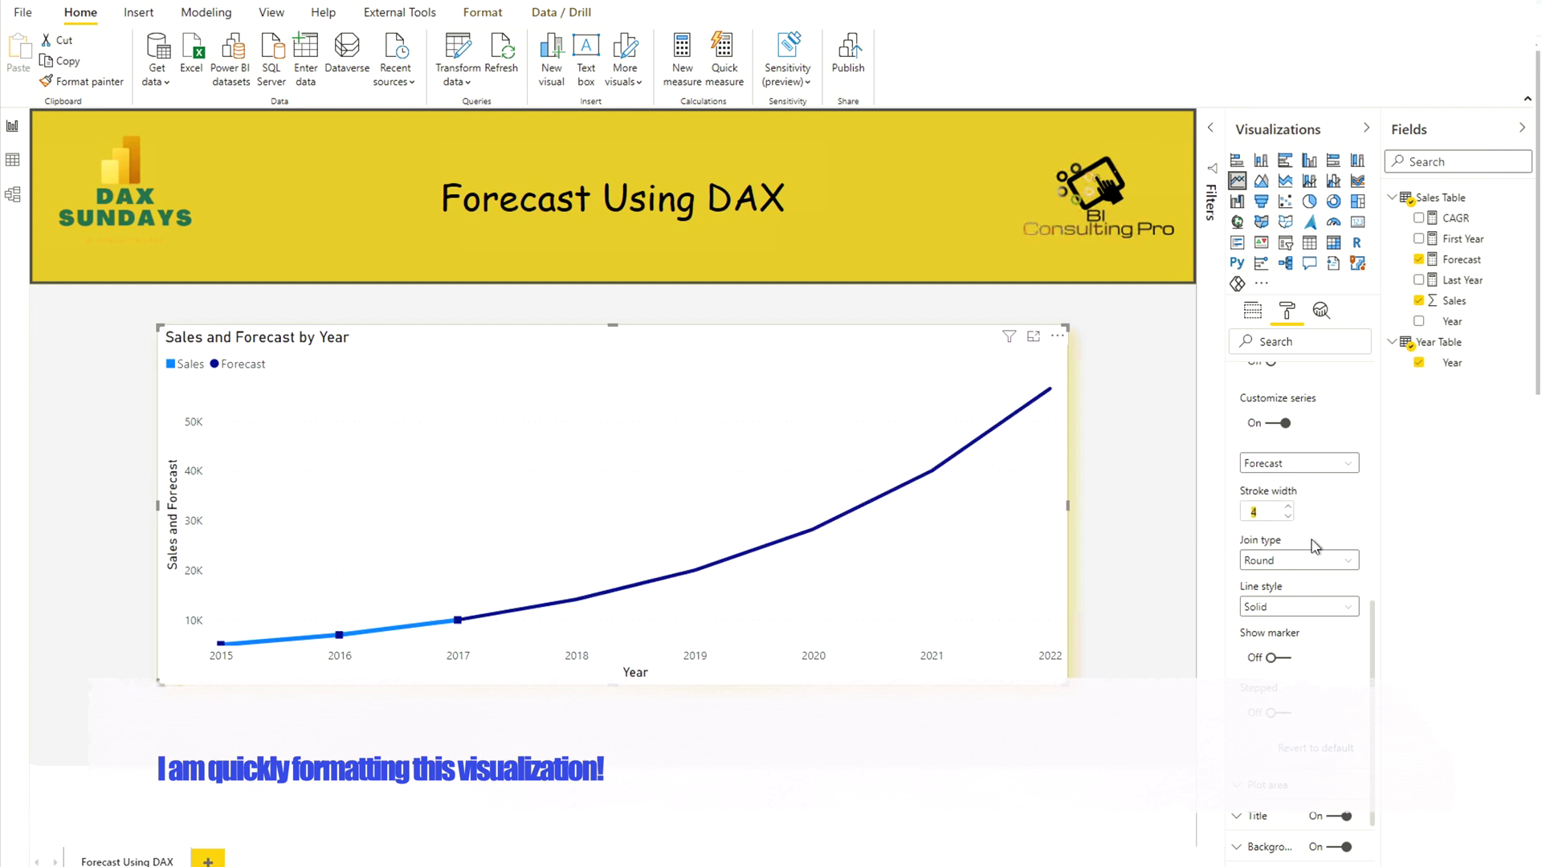
pyautogui.write('10')
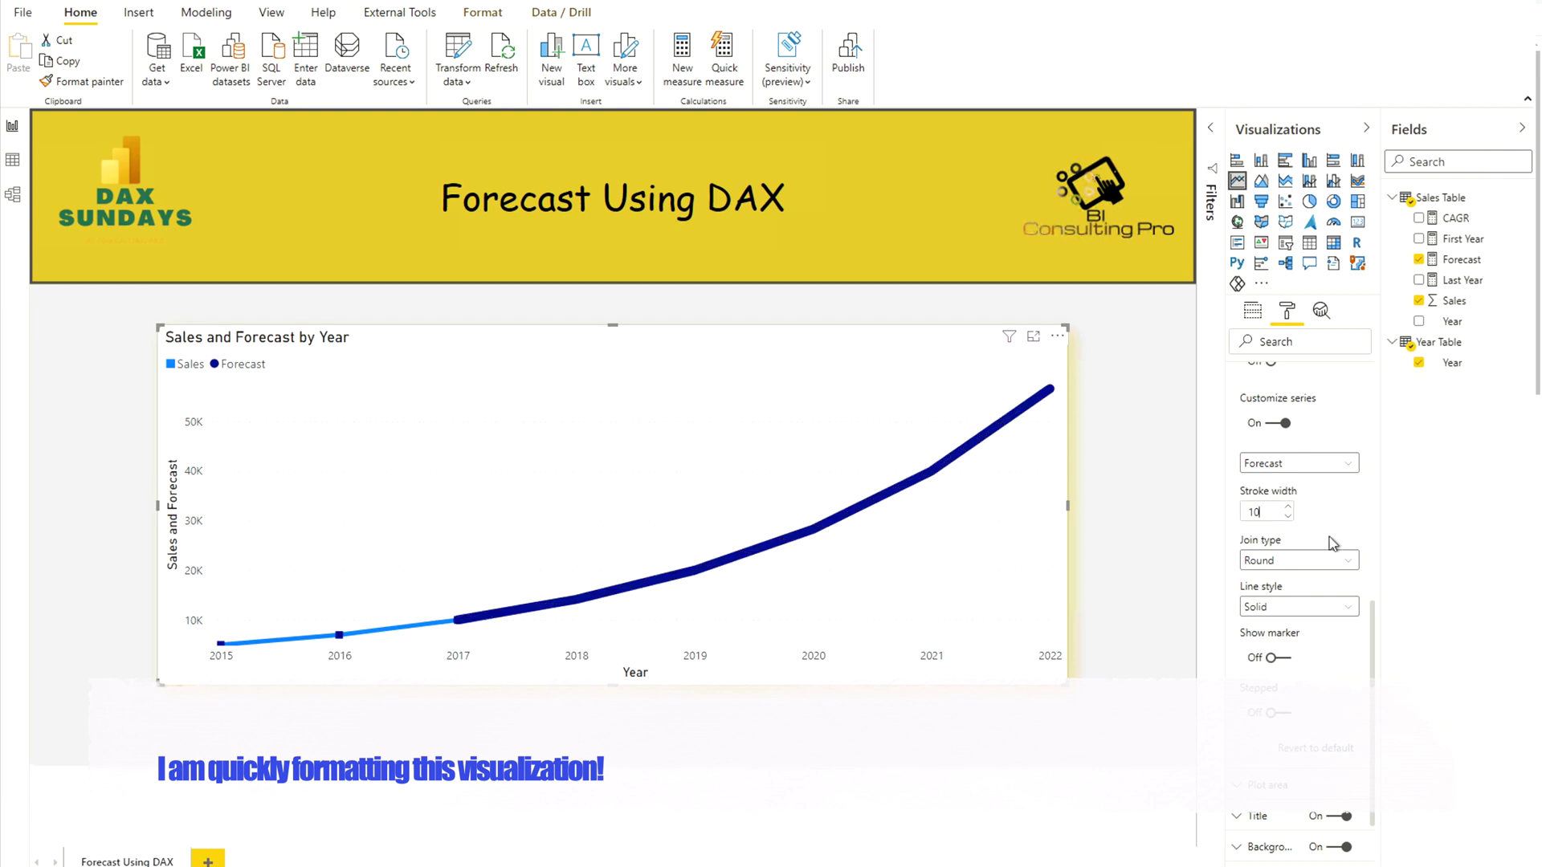
pyautogui.click(1287, 516)
pyautogui.click(1288, 516)
# Step: Show markers on the Forecast series with a square shape and yellow color
pyautogui.click(1283, 658)
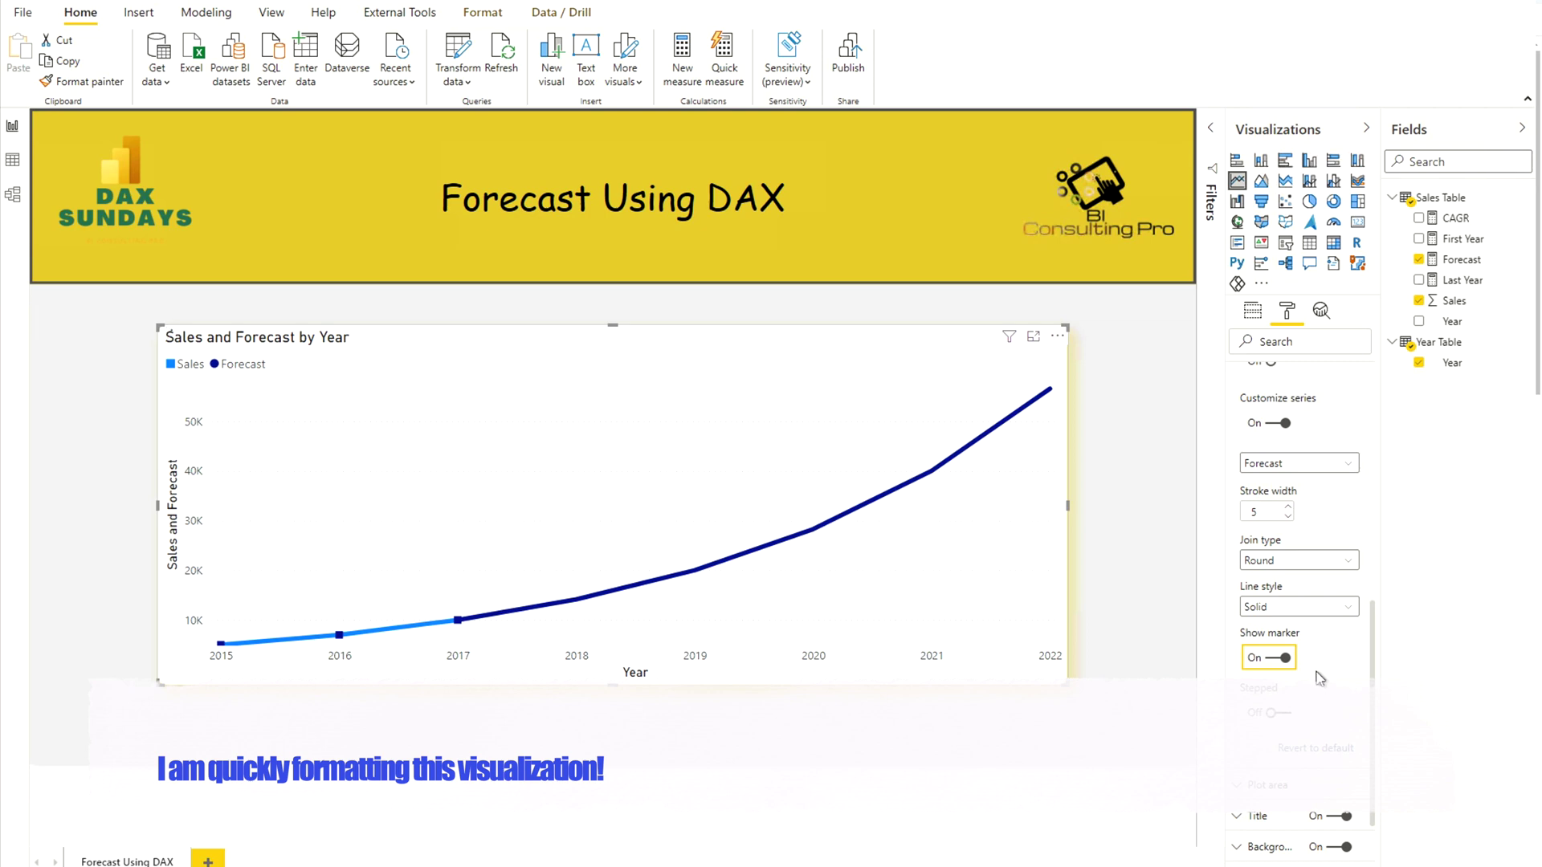
pyautogui.scroll(-1, 1316, 666)
pyautogui.click(1293, 665)
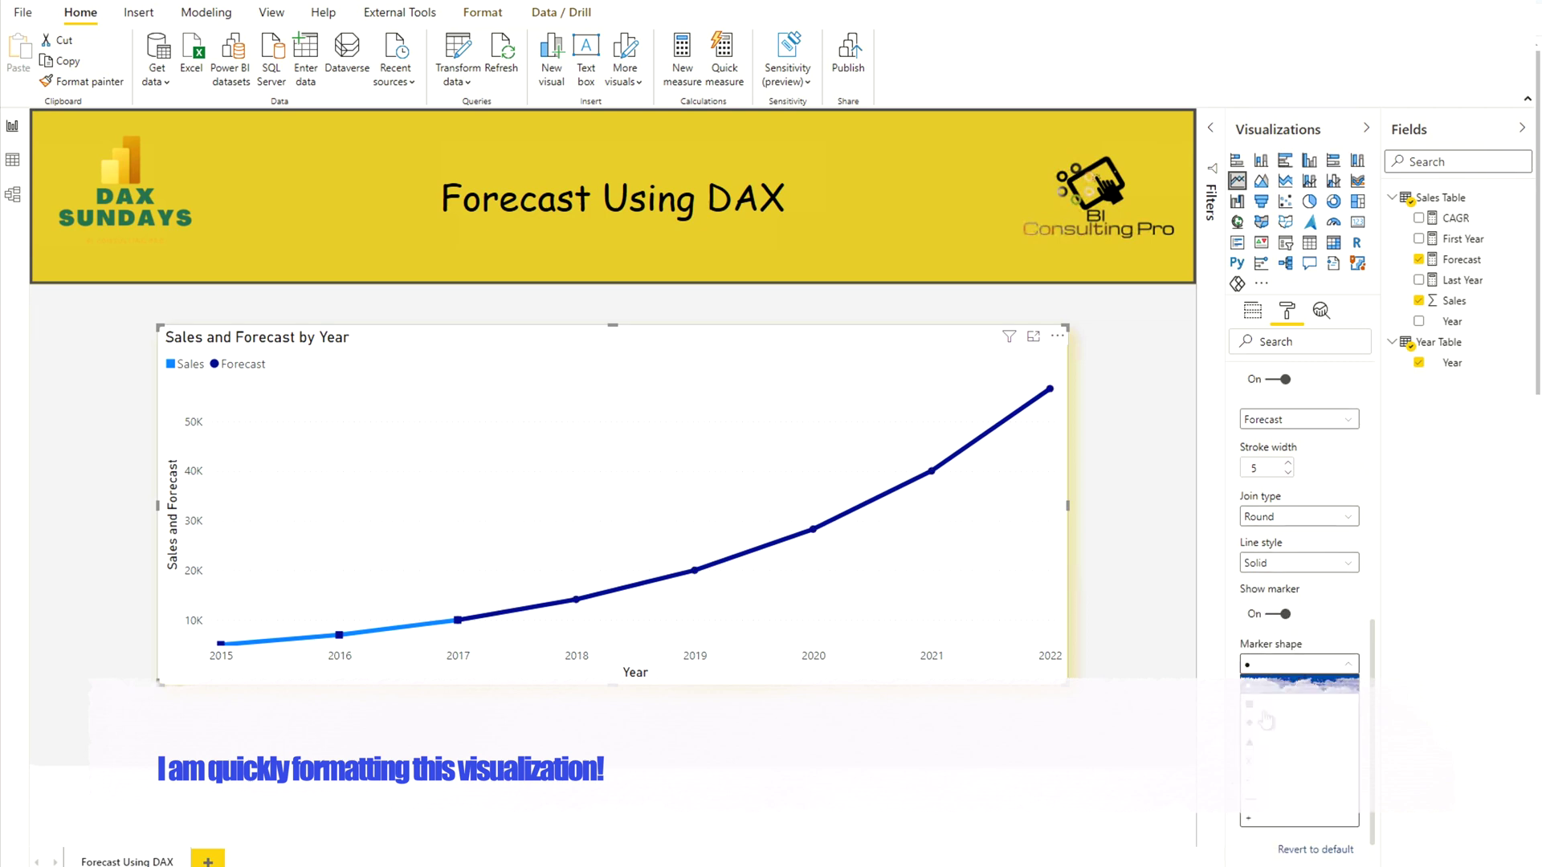
pyautogui.click(1267, 705)
pyautogui.click(1271, 760)
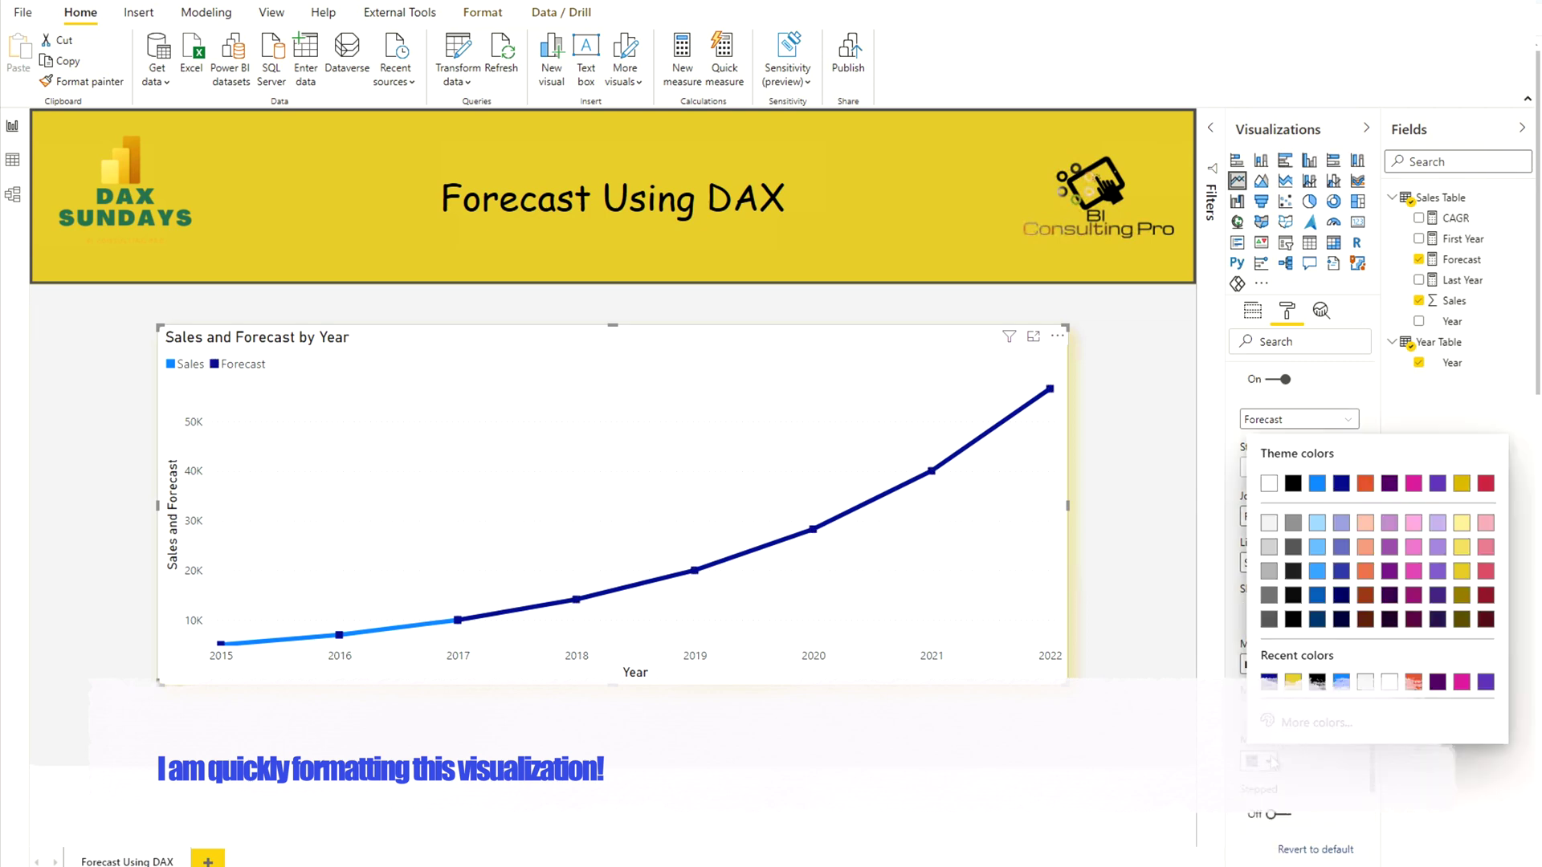
pyautogui.click(1293, 683)
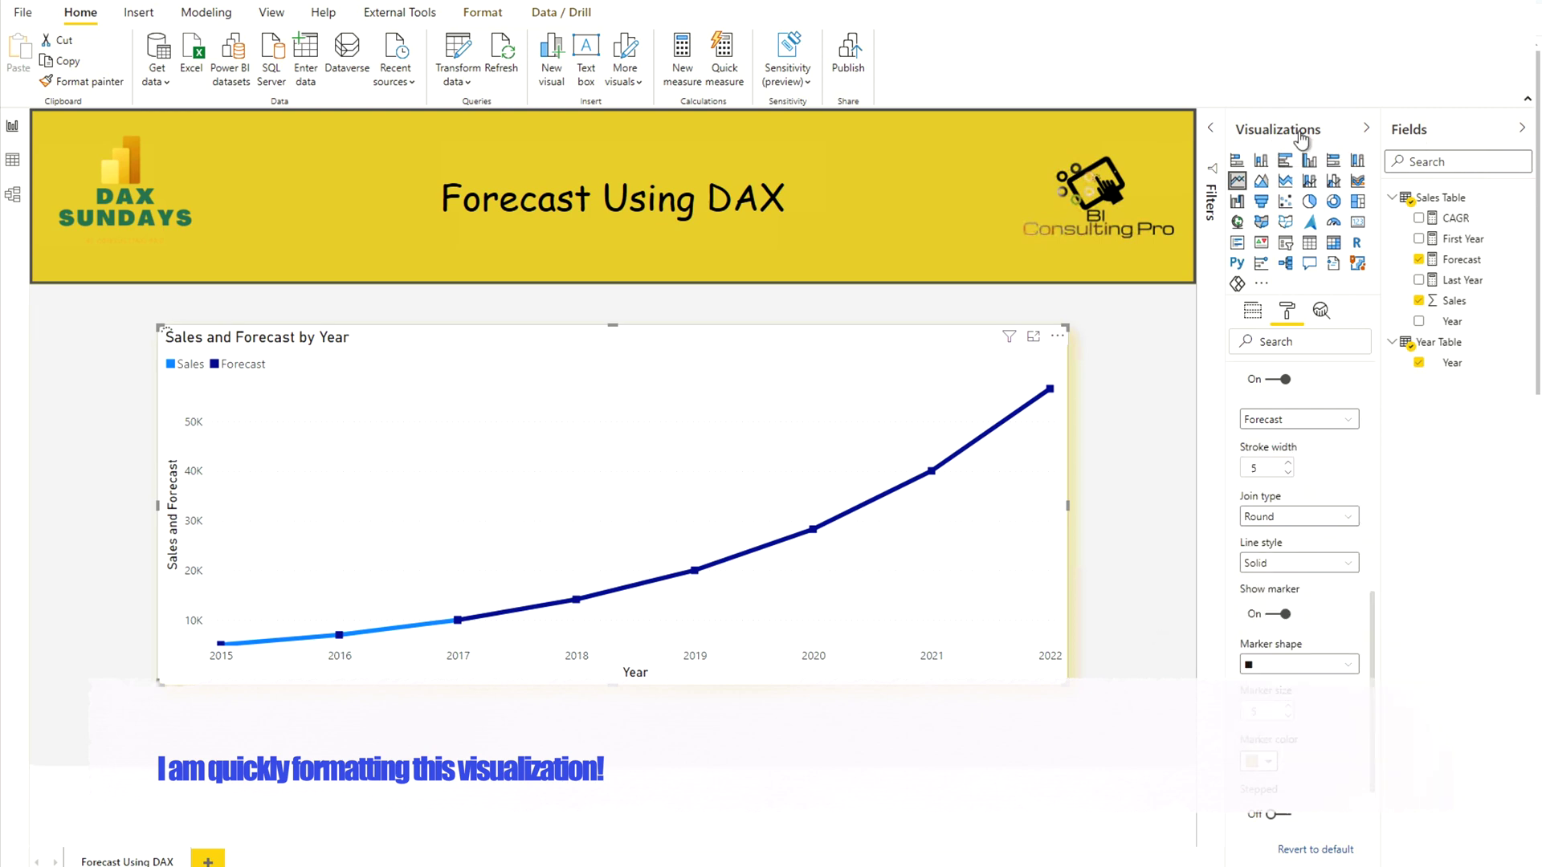
# Step: Collapse the Visualizations and Fields panes and examine the formatted chart on the report page
pyautogui.click(1421, 131)
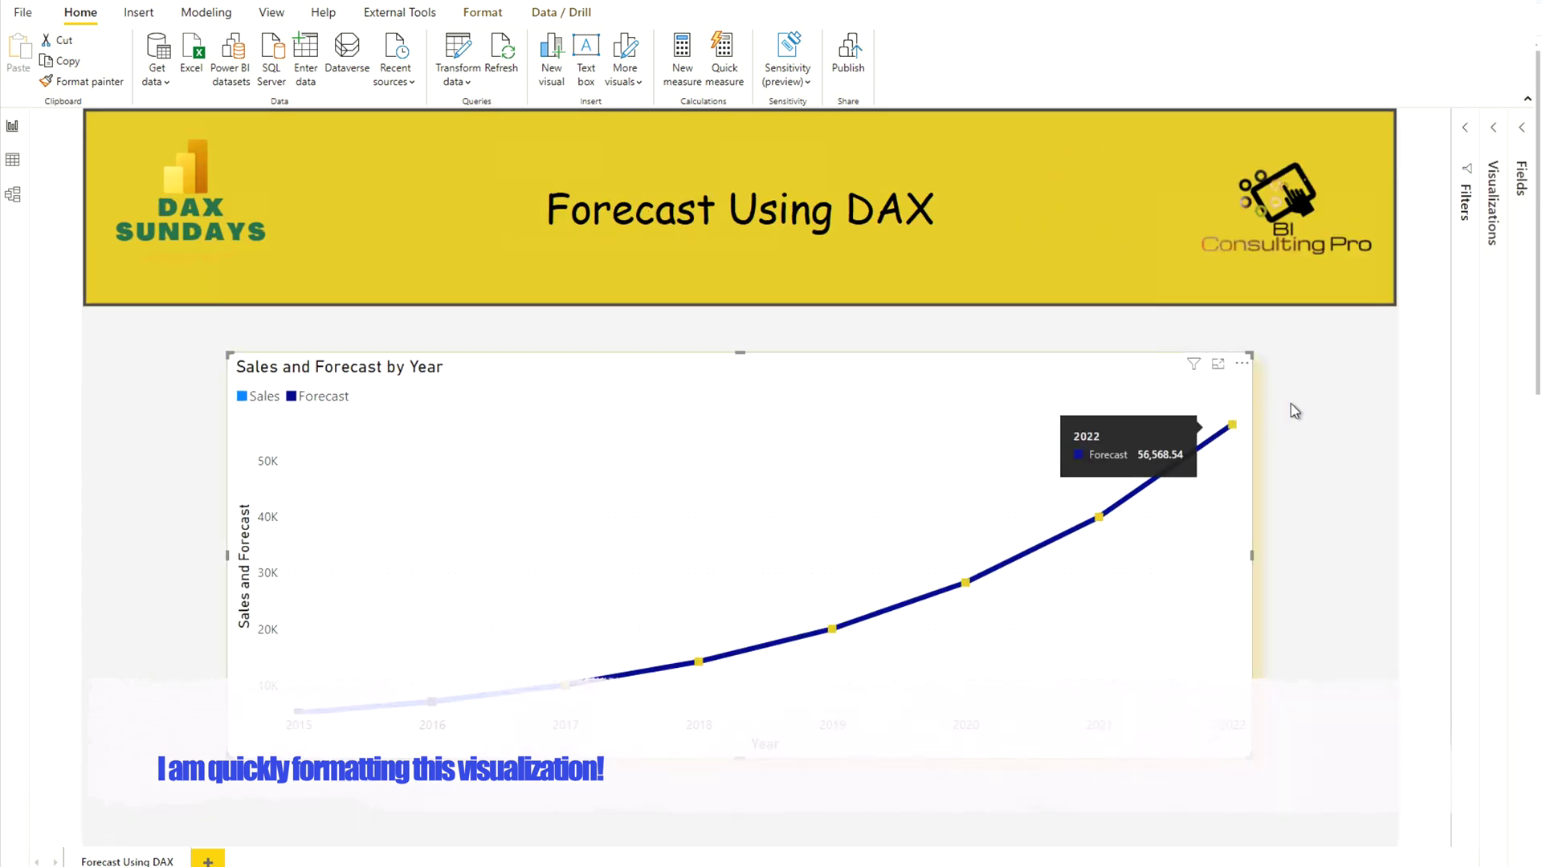
pyautogui.click(1289, 403)
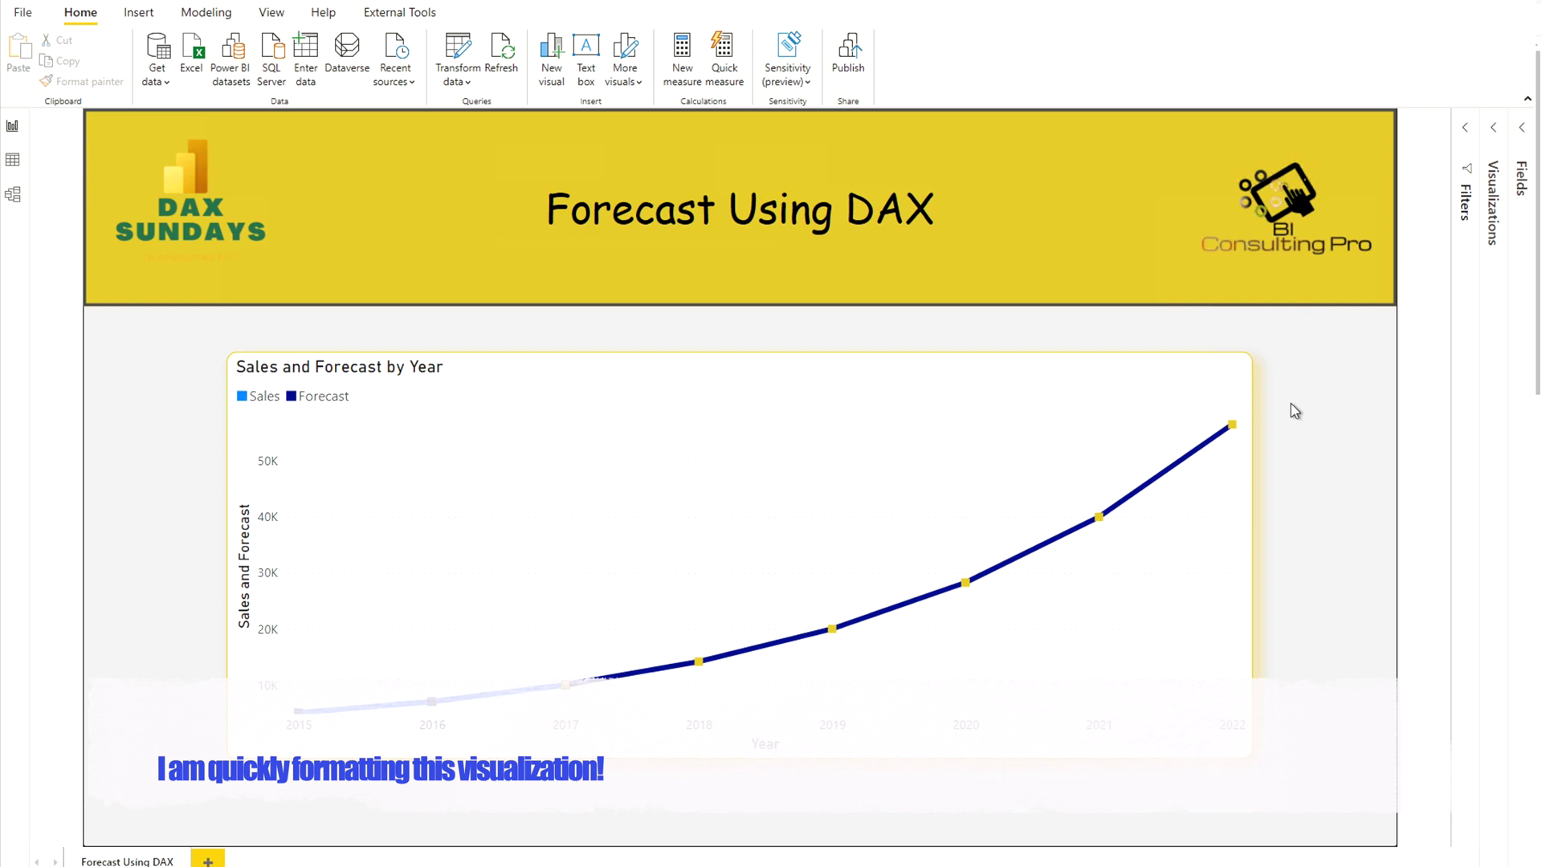
# Step: Reopen the chart's line shape formatting and increase the Sales series' marker size
pyautogui.click(1239, 379)
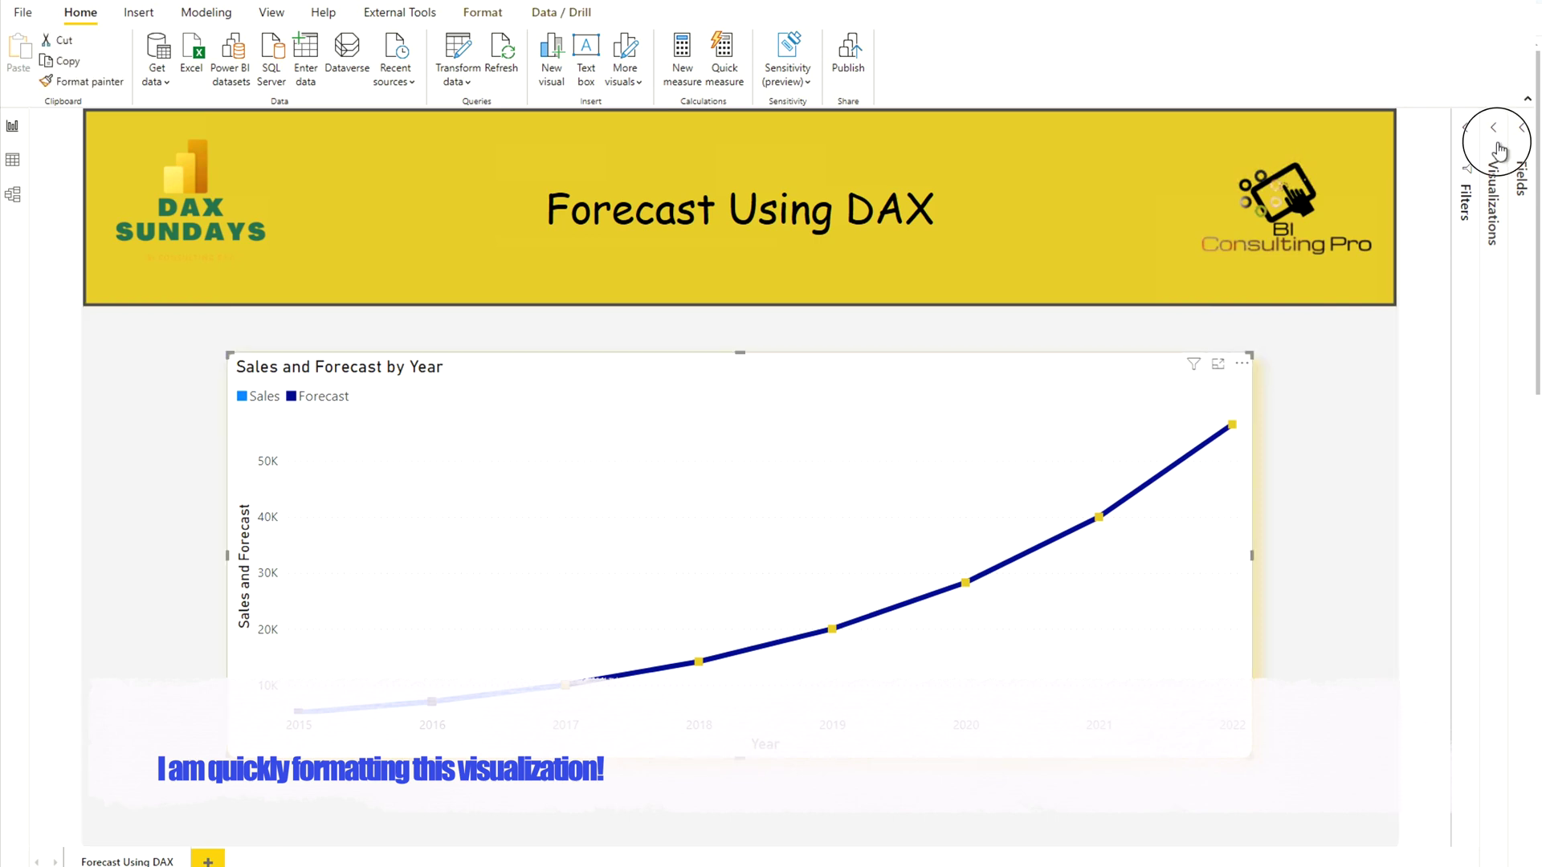
pyautogui.click(1492, 201)
pyautogui.click(1414, 311)
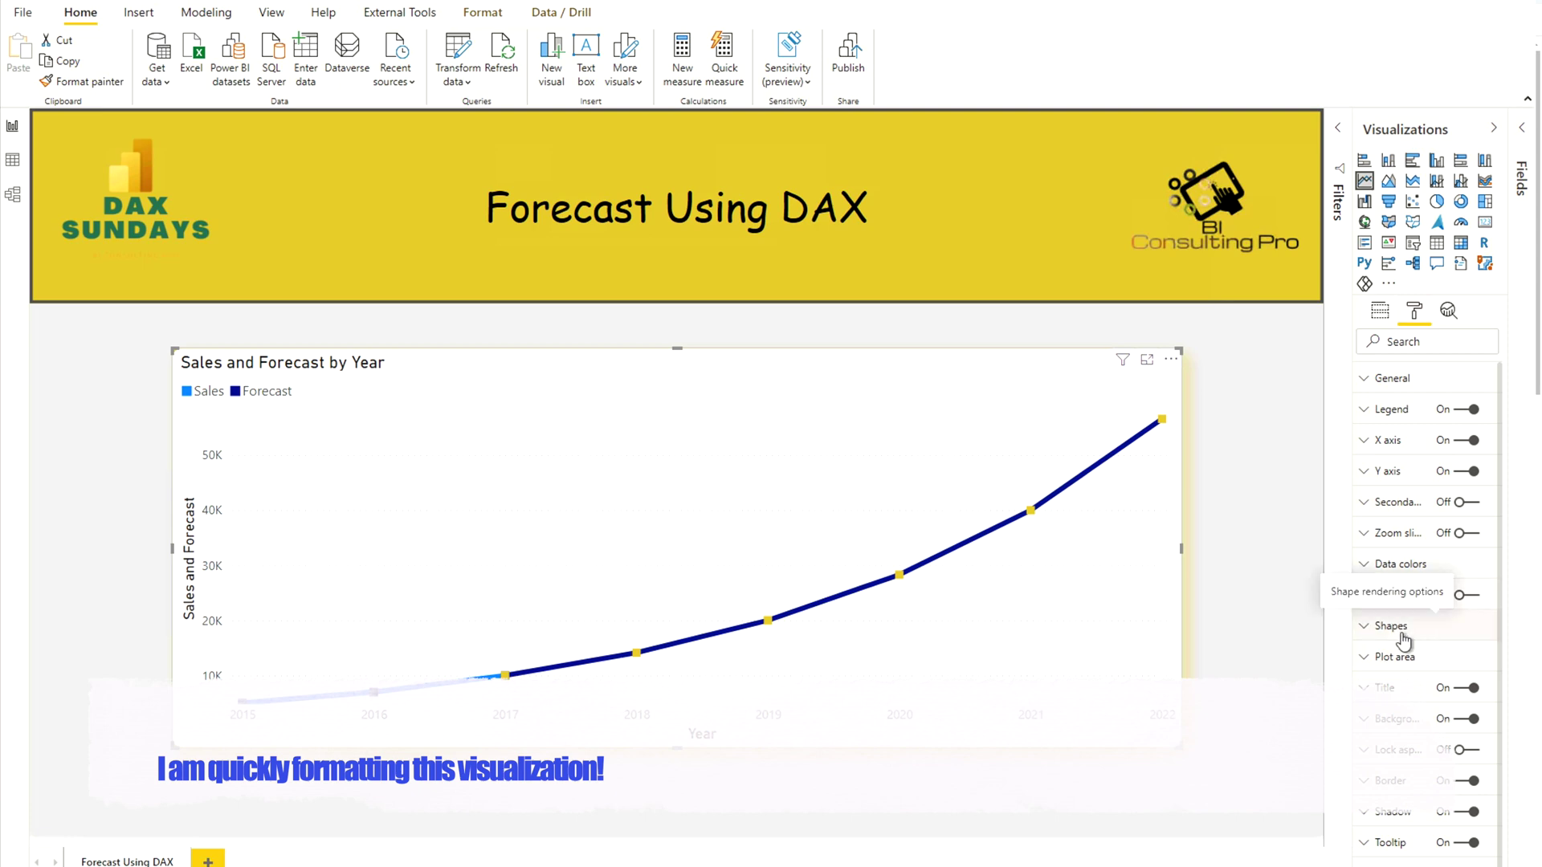
pyautogui.click(1404, 635)
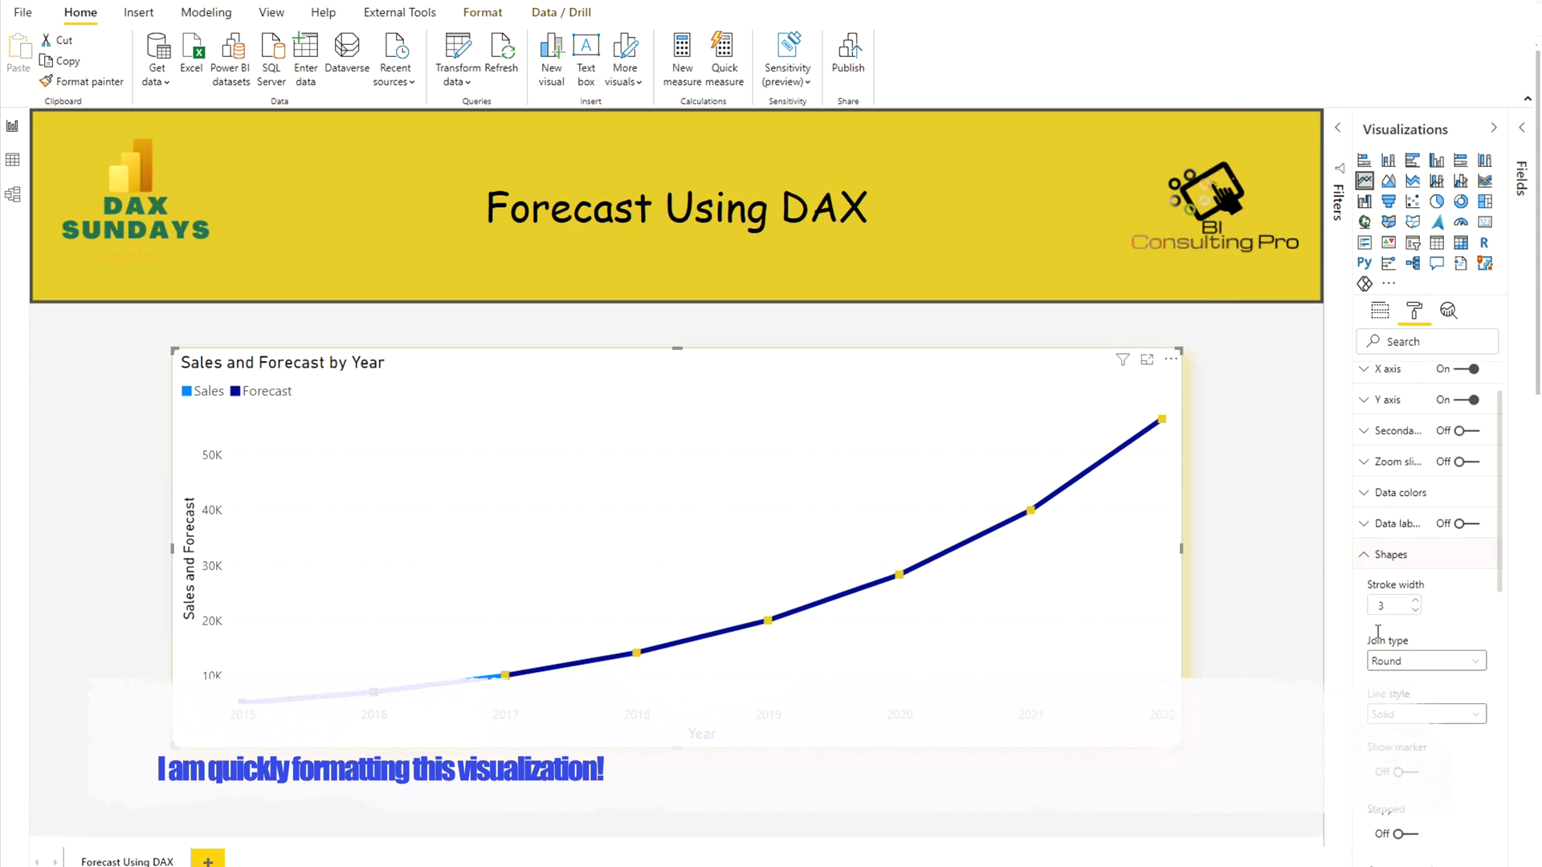
pyautogui.scroll(-5, 1445, 655)
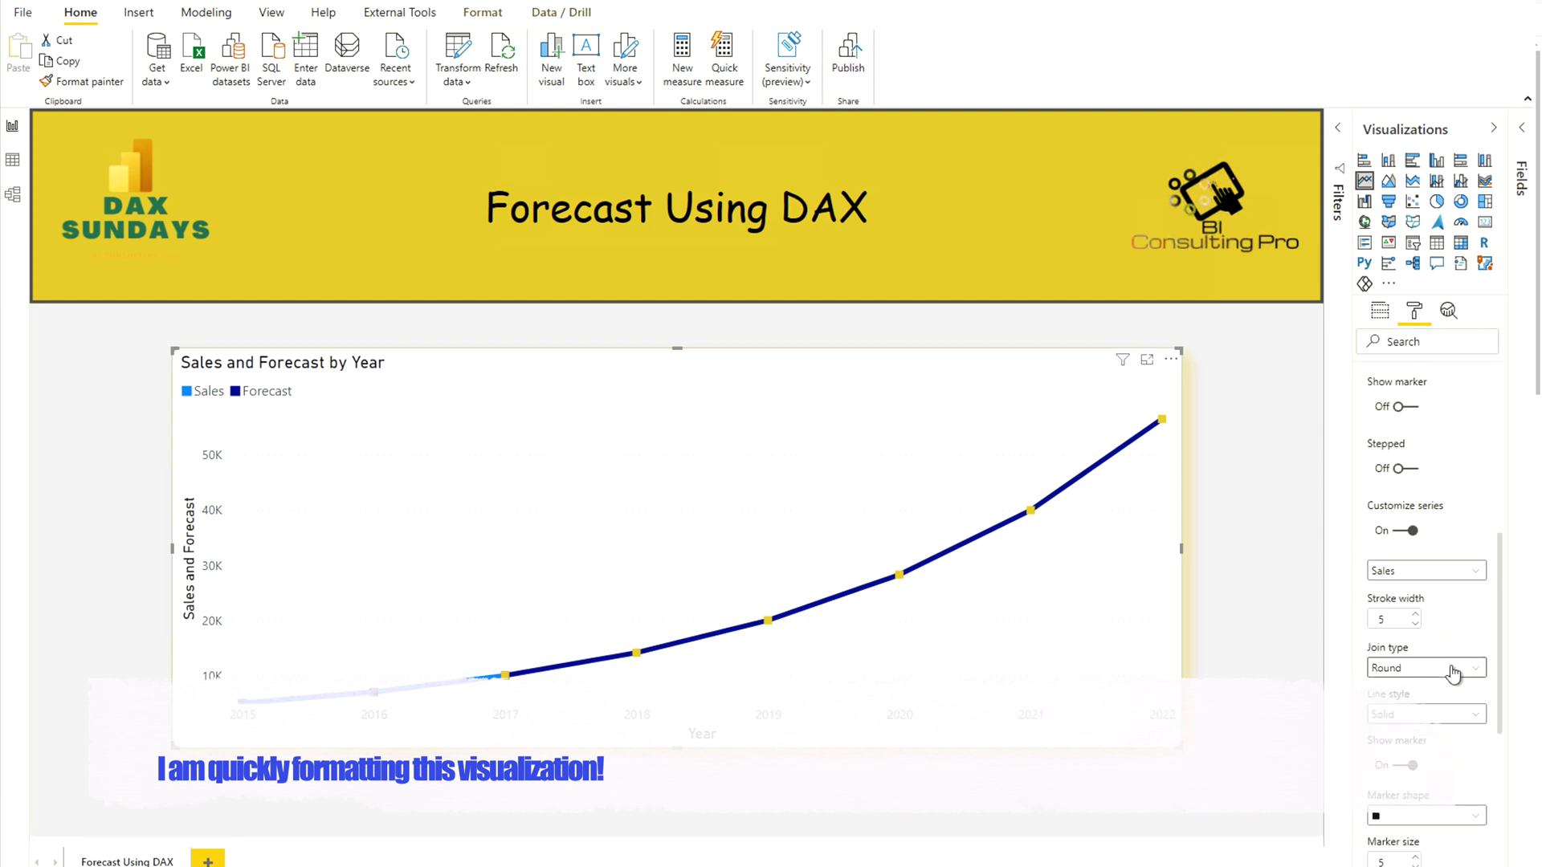
pyautogui.click(1415, 814)
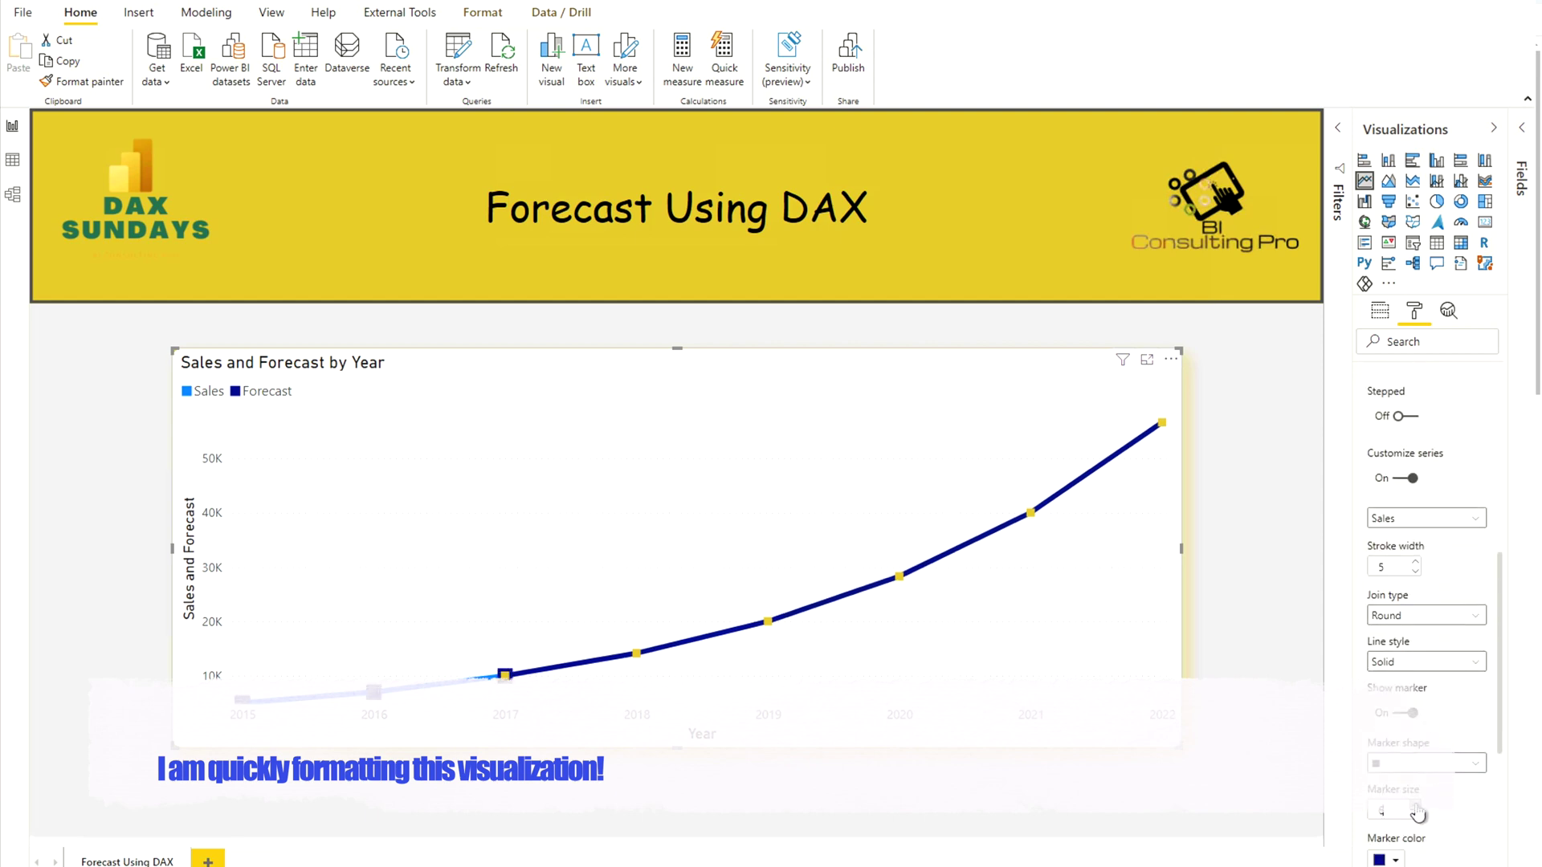
# Step: Set the Forecast series' marker size to 7
pyautogui.click(1421, 518)
pyautogui.click(1389, 553)
pyautogui.click(1415, 806)
pyautogui.click(1415, 806)
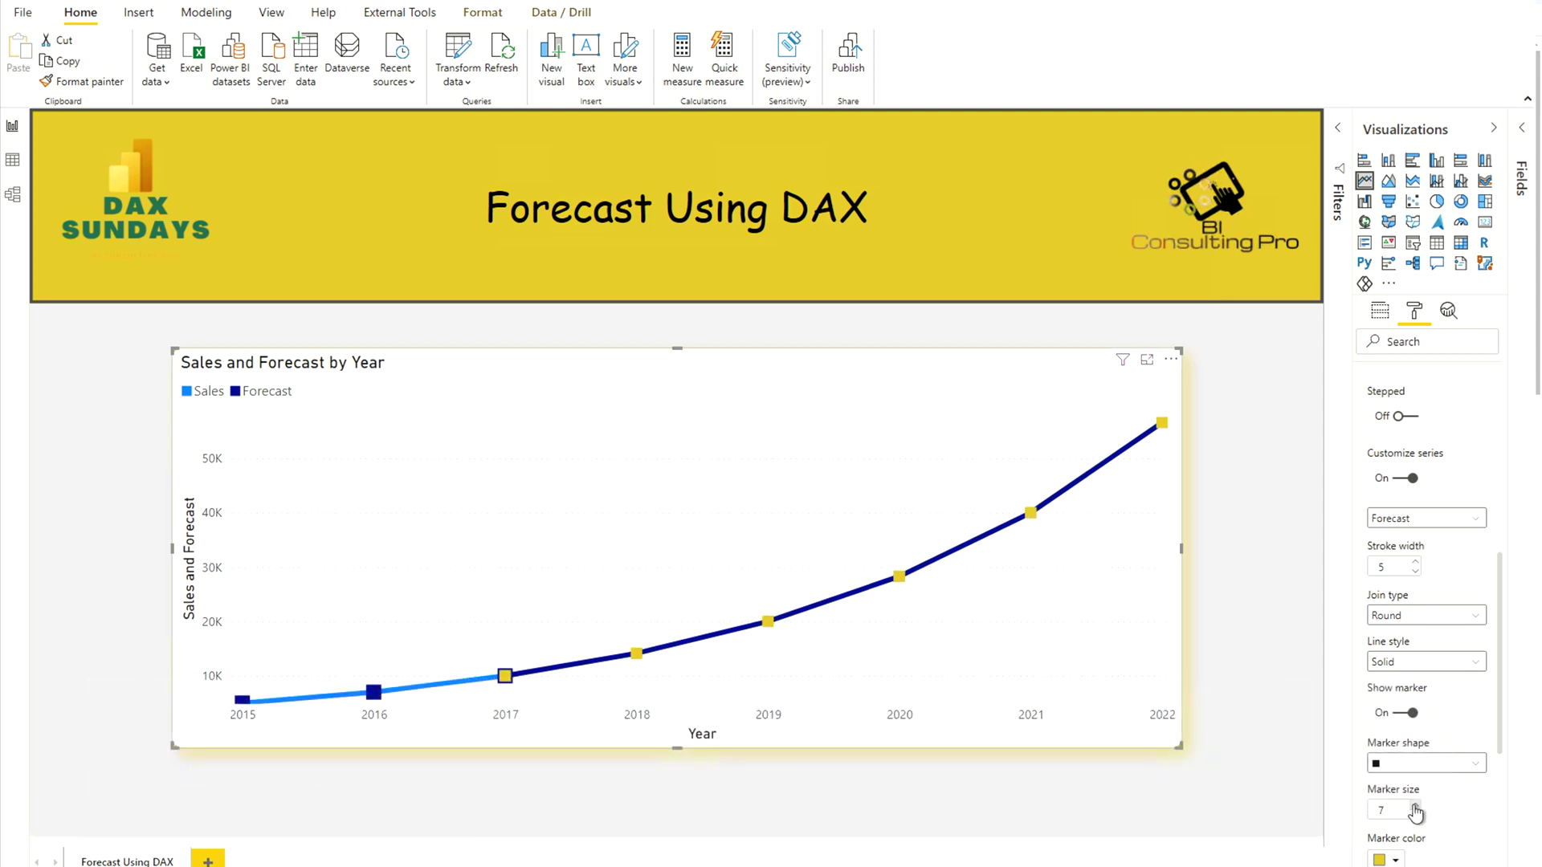